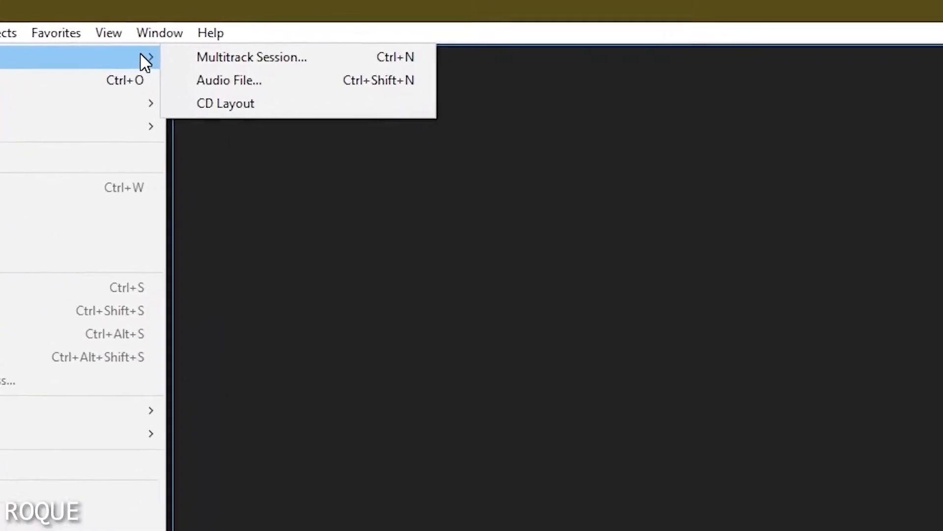
# Step: Create a 48000 Hz stereo, 32-bit float audio file named "sample video" and widen the waveform editor beside Essential Sound
pyautogui.click(232, 90)
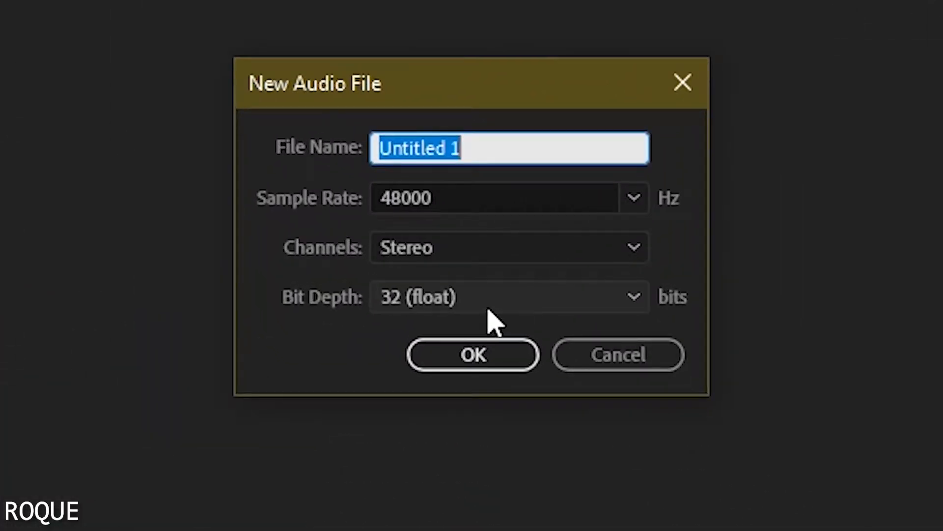
pyautogui.write('sample video')
pyautogui.click(459, 361)
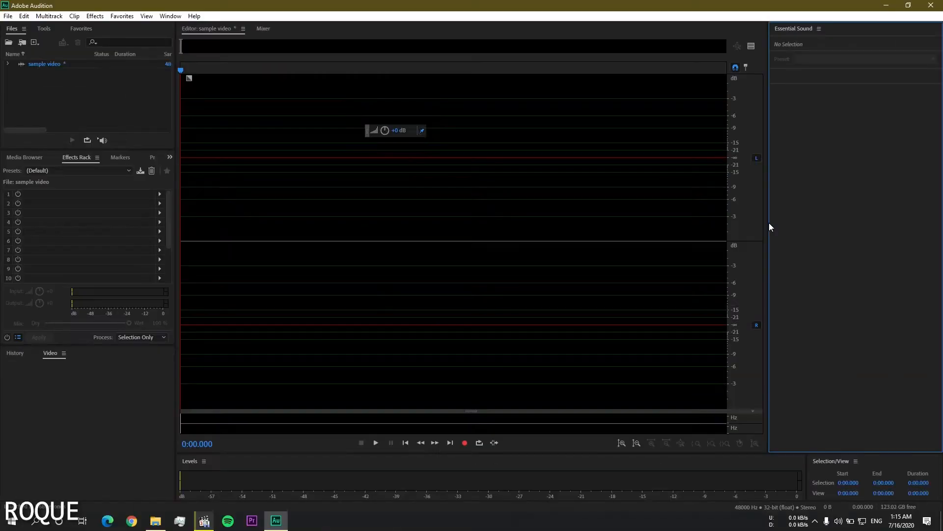
pyautogui.moveTo(769, 223); pyautogui.dragTo(804, 223)
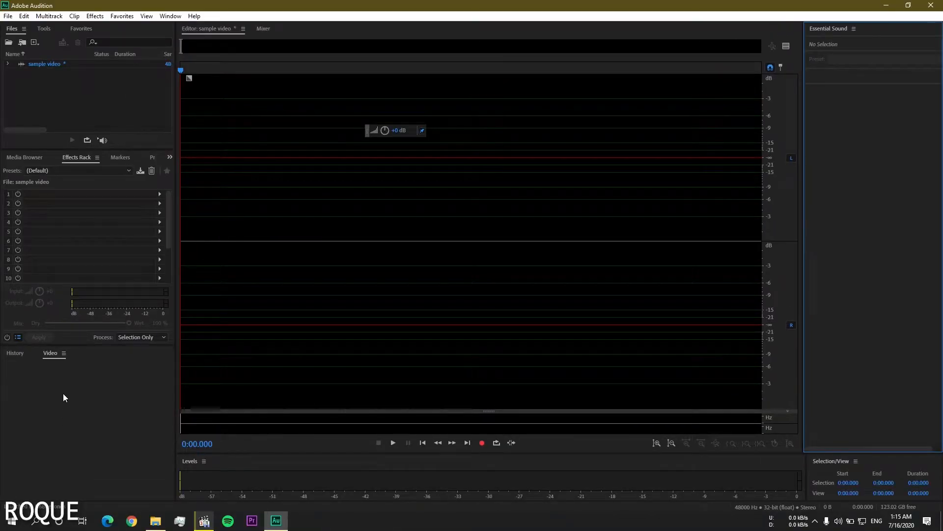
# Step: Look through the Media Browser, Effects Rack and Markers panels and the list of available panels
pyautogui.scroll(-3, 66, 228)
pyautogui.scroll(3, 64, 227)
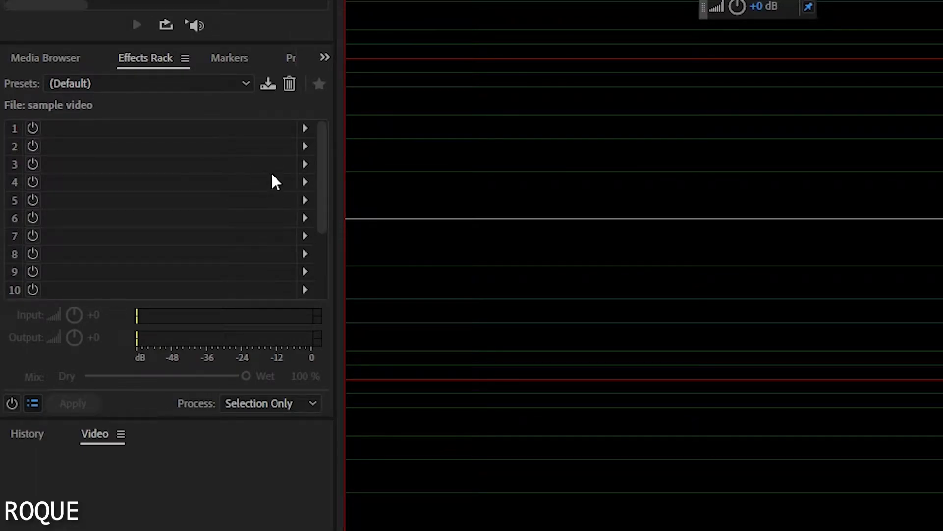
pyautogui.click(40, 58)
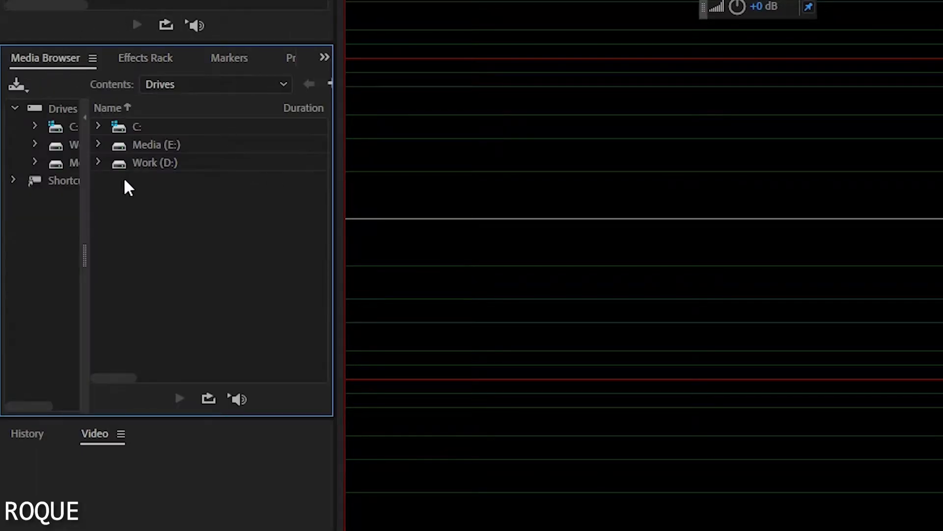
pyautogui.click(133, 59)
pyautogui.click(230, 58)
pyautogui.click(145, 58)
pyautogui.click(326, 31)
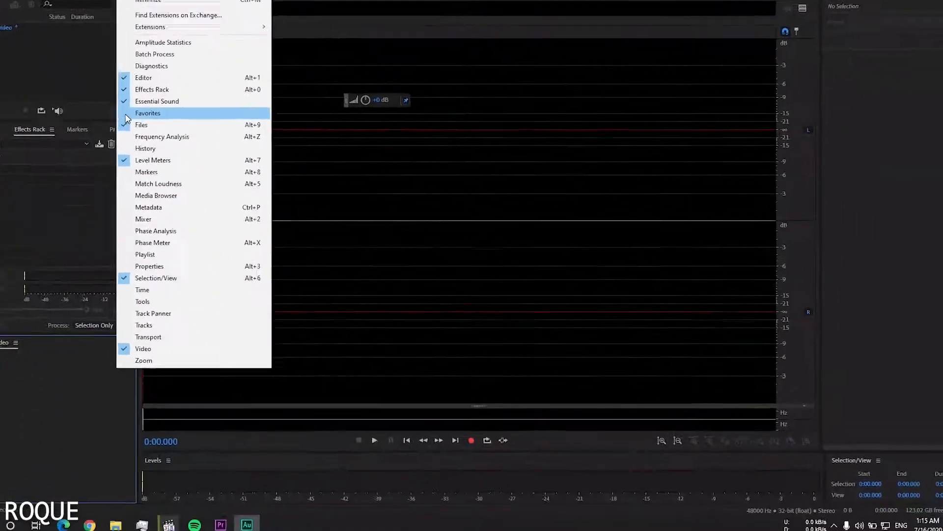
# Step: Record a voice take of about 21 seconds into the sample video file and stop recording
pyautogui.click(471, 440)
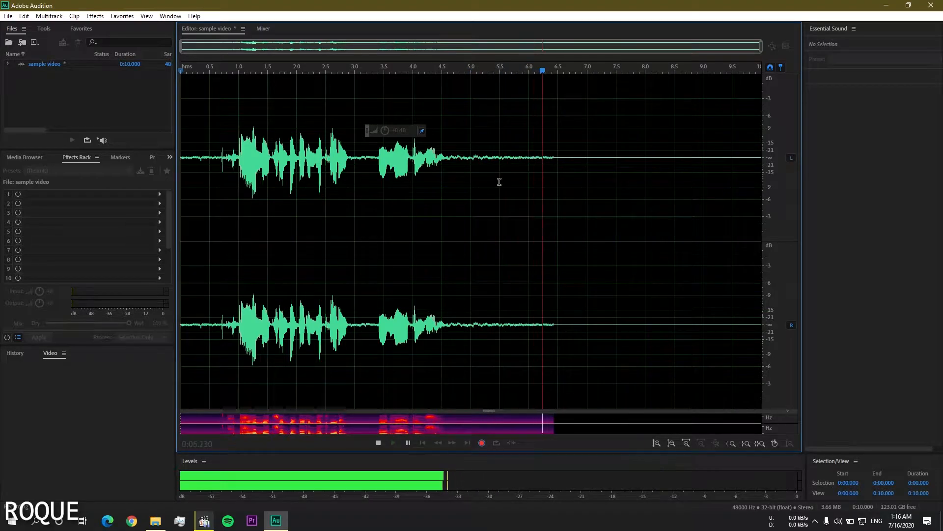
pyautogui.scroll(4, 492, 167)
pyautogui.press('space')
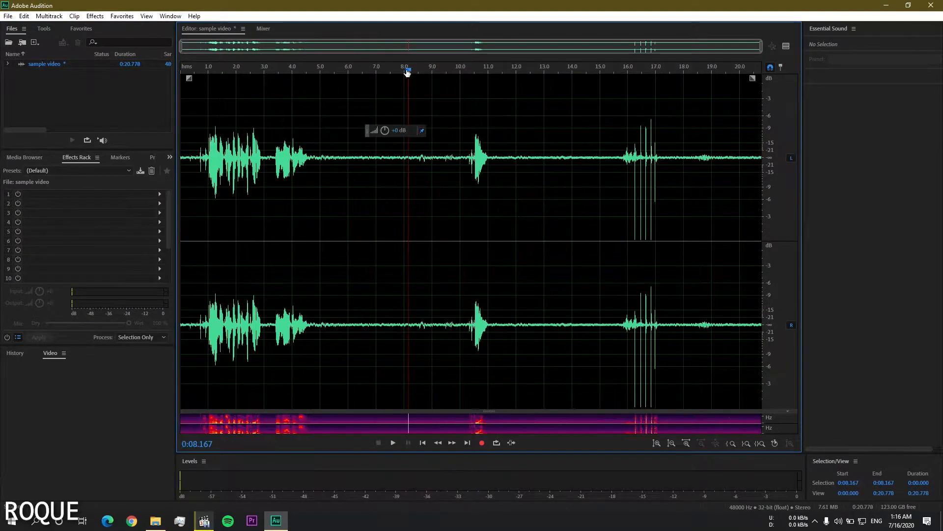
# Step: Play the recorded voice take back from the start and undo the recording
pyautogui.click(392, 446)
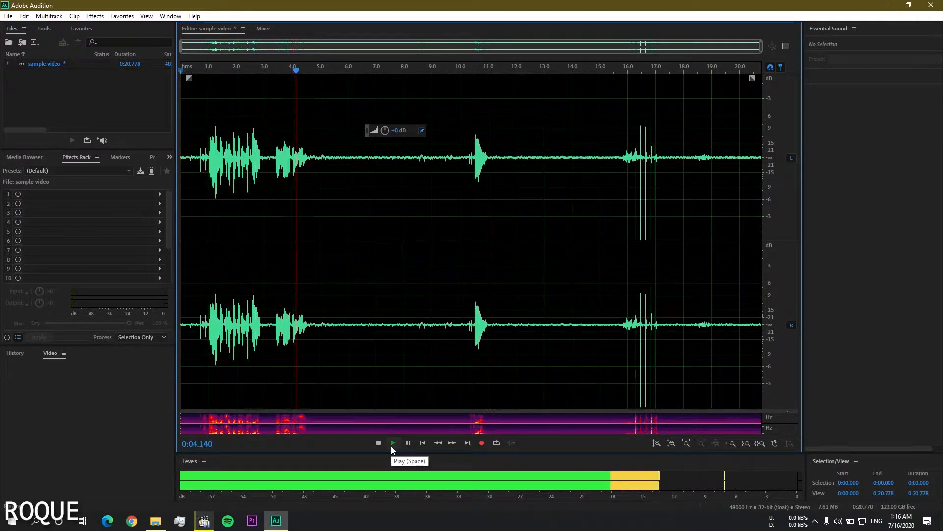
pyautogui.hotkey('ctrl', 'z')
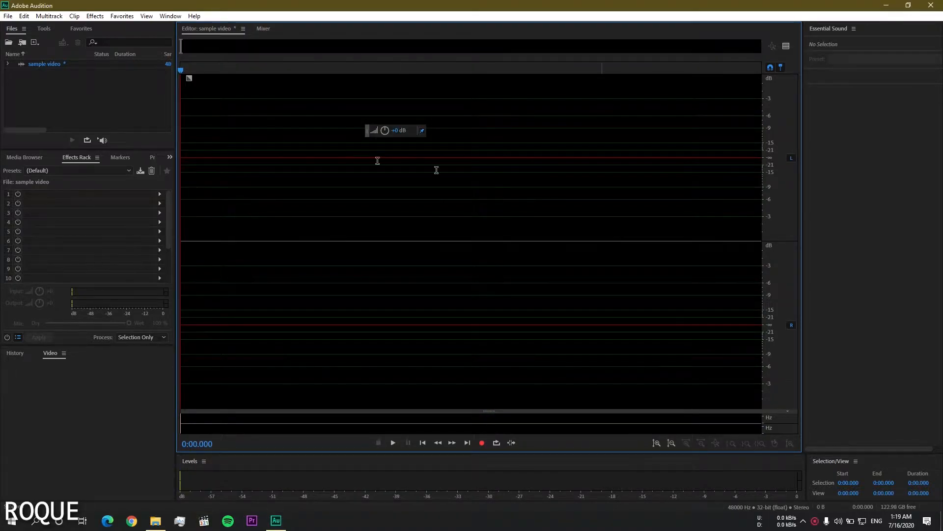
# Step: Import "filmora advanced and after clip.wav" into the project files and open it in the waveform editor
pyautogui.moveTo(167, 202); pyautogui.dragTo(69, 100)
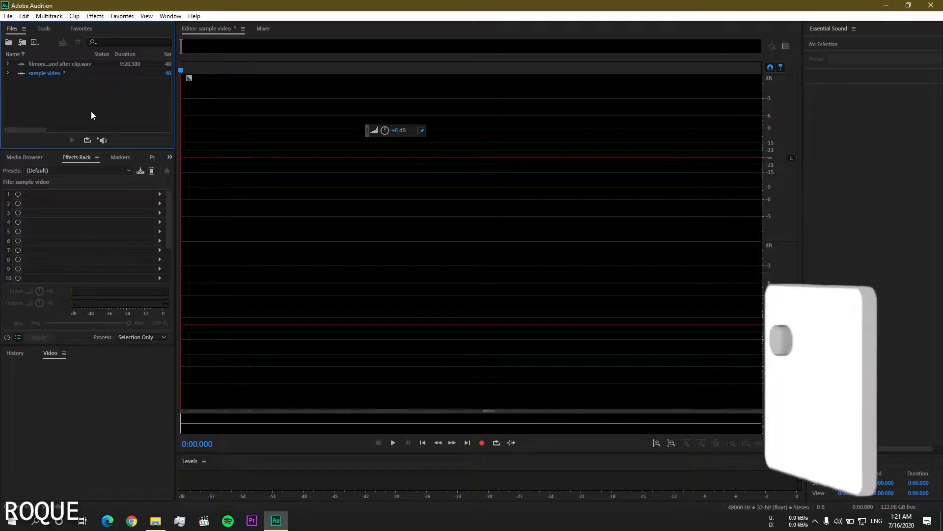
pyautogui.click(54, 64)
pyautogui.doubleClick(55, 65)
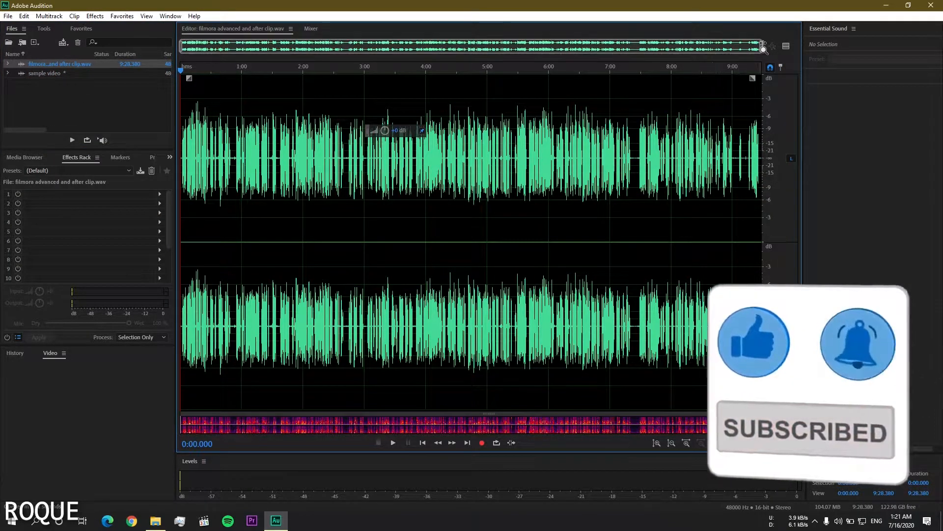
# Step: Examine the clip's waveform over its full length and the low-level noise between the spoken phrases near its start
pyautogui.moveTo(762, 51); pyautogui.dragTo(220, 61)
pyautogui.scroll(-10, 425, 142)
pyautogui.scroll(5, 425, 142)
pyautogui.scroll(-5, 426, 148)
pyautogui.scroll(2, 426, 150)
pyautogui.scroll(-3, 700, 160)
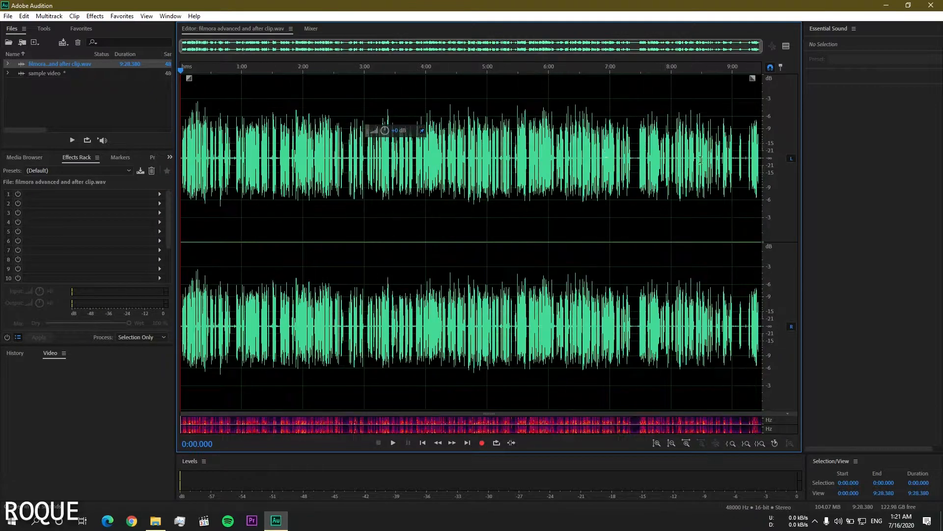
pyautogui.scroll(2, 769, 160)
pyautogui.scroll(-3, 769, 160)
pyautogui.scroll(3, 769, 160)
pyautogui.scroll(-3, 769, 160)
pyautogui.scroll(5, 771, 153)
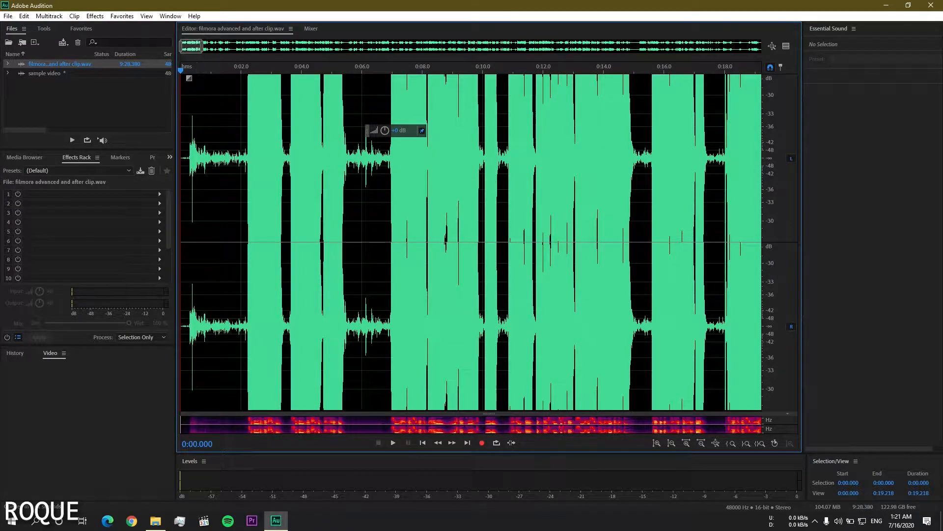
# Step: Listen from the 2-second mark and delete the first spoken phrase, from 0:02.106 to 0:03.473
pyautogui.moveTo(233, 156); pyautogui.dragTo(172, 158)
pyautogui.click(240, 161)
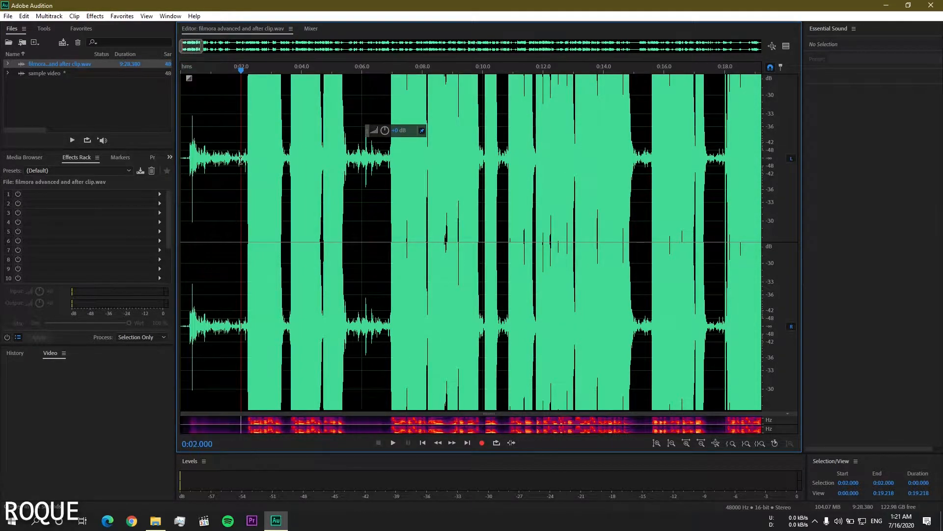
pyautogui.press('space')
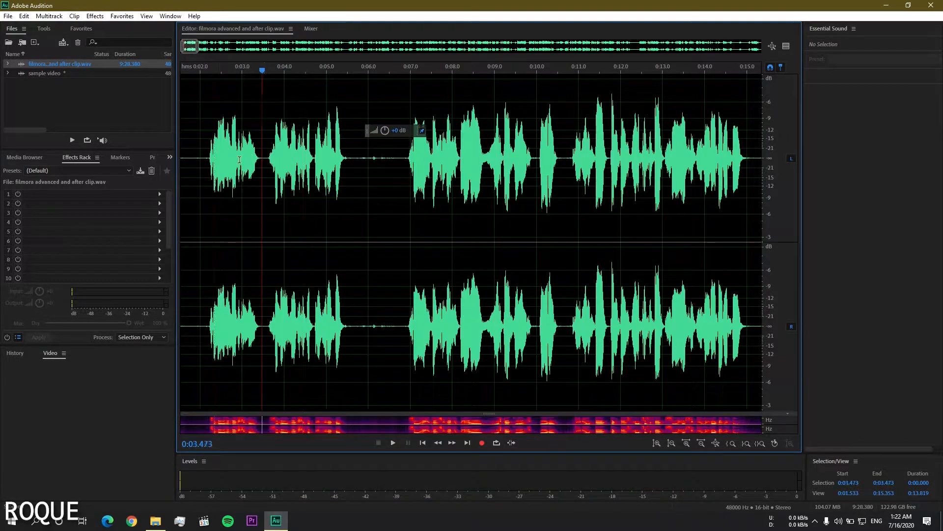
pyautogui.moveTo(262, 160); pyautogui.dragTo(204, 157)
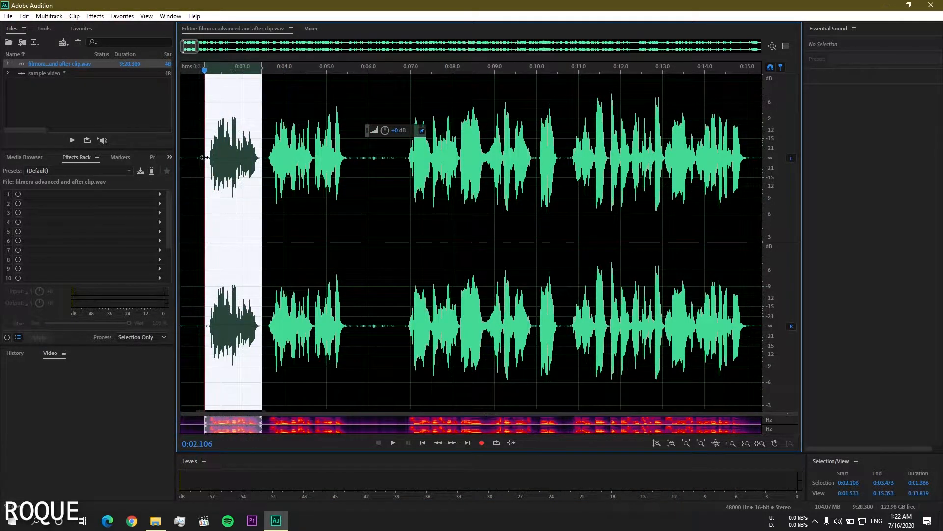
pyautogui.press('Delete')
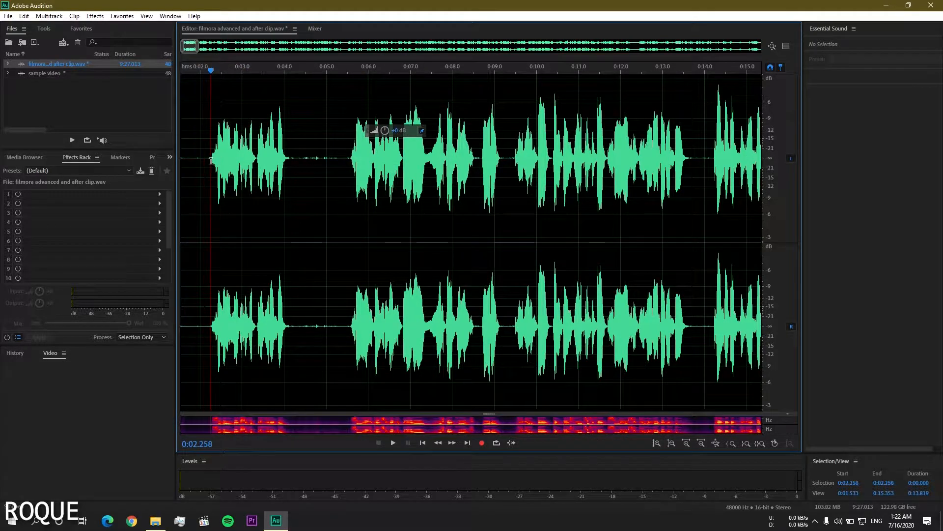
# Step: Delete the silent gap from 0:04.158 to 0:05.553 between the spoken phrases and play the joined speech back
pyautogui.press('space')
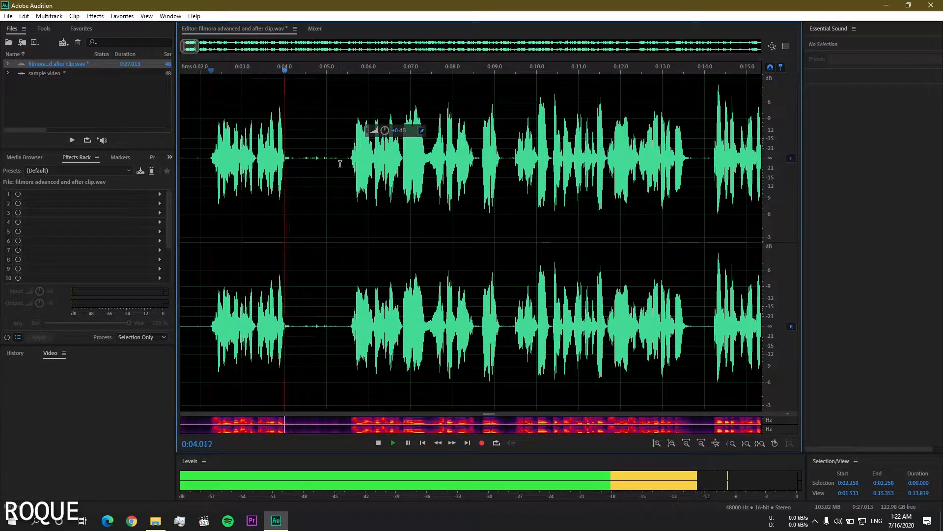
pyautogui.press('space')
pyautogui.press('space')
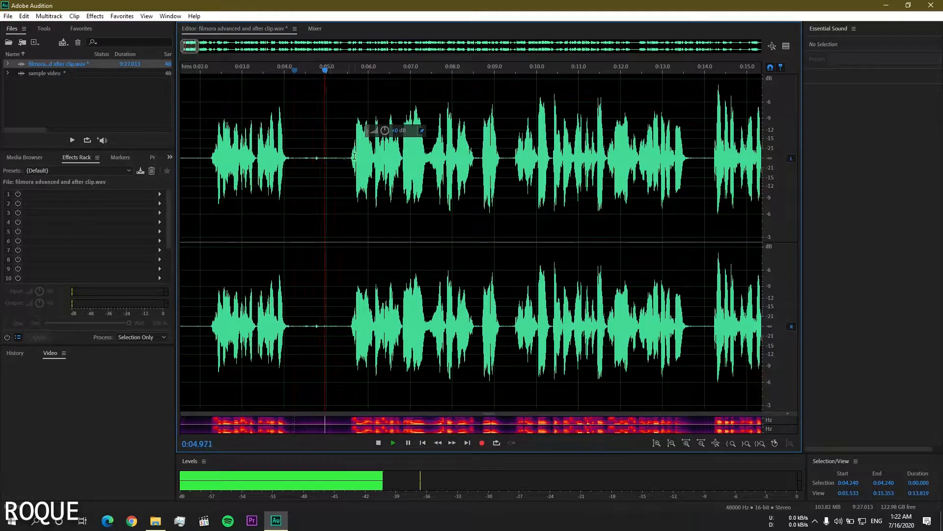
pyautogui.press('space')
pyautogui.scroll(3, 304, 160)
pyautogui.moveTo(273, 158); pyautogui.dragTo(412, 151)
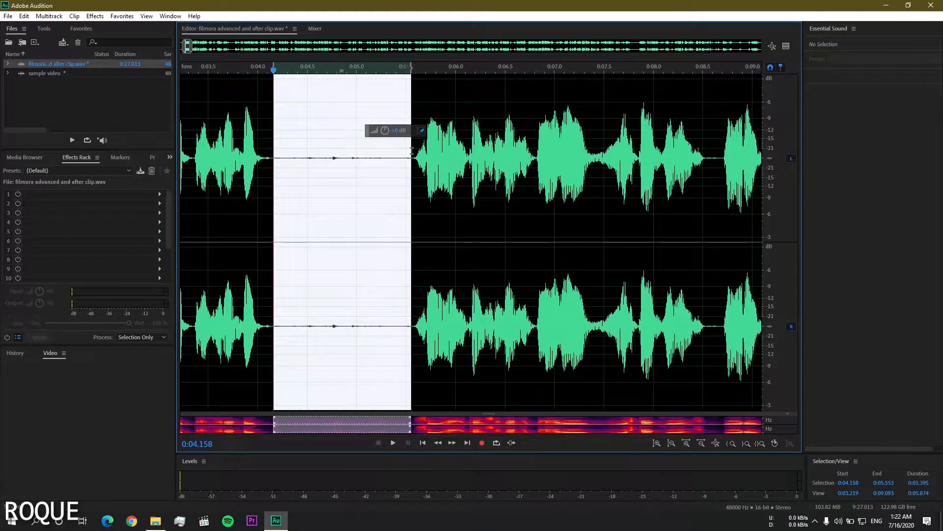
pyautogui.rightClick(370, 181)
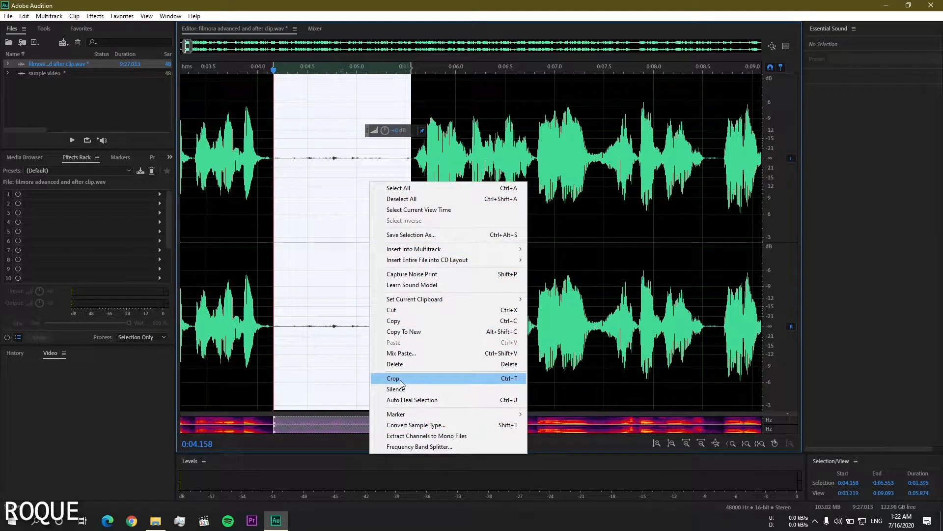
pyautogui.click(498, 369)
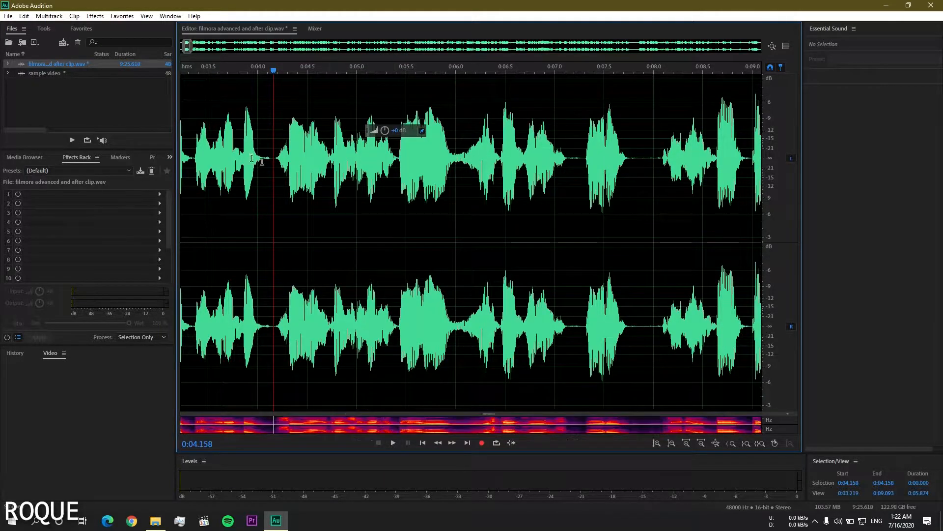
pyautogui.press('space')
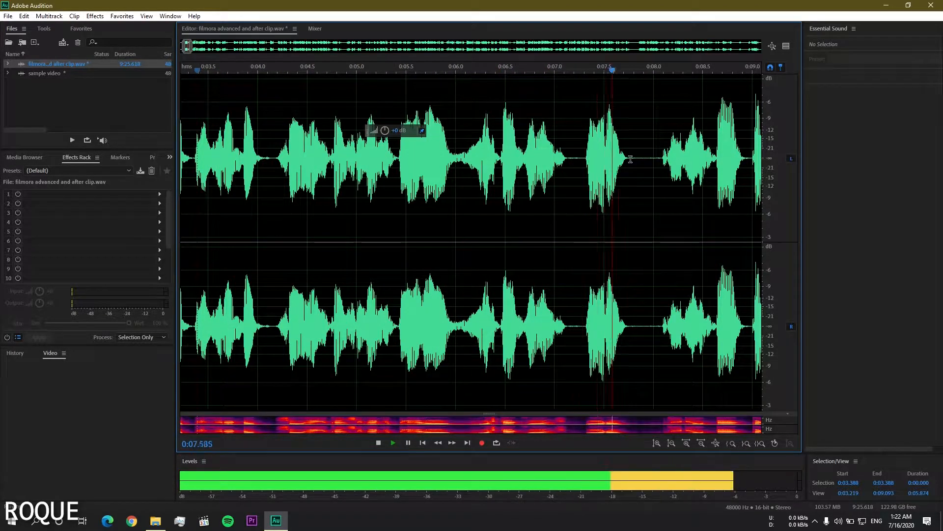
pyautogui.press('space')
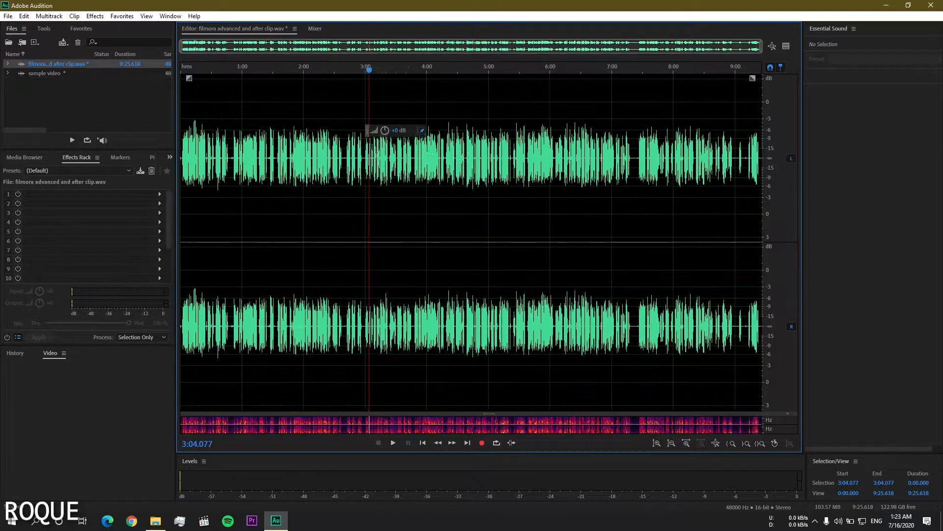
# Step: Select the audio from 3:04.077 to 9:11.274 and repeatedly lower its volume until it is nearly silent
pyautogui.moveTo(369, 181); pyautogui.dragTo(853, 180)
pyautogui.moveTo(750, 170); pyautogui.dragTo(746, 171)
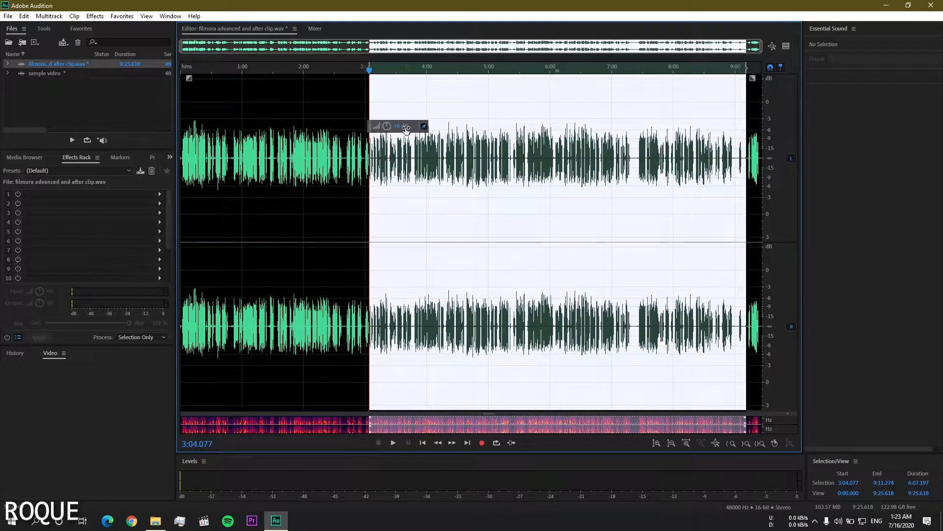
pyautogui.moveTo(401, 127); pyautogui.dragTo(341, 124)
pyautogui.moveTo(192, 126); pyautogui.dragTo(287, 129)
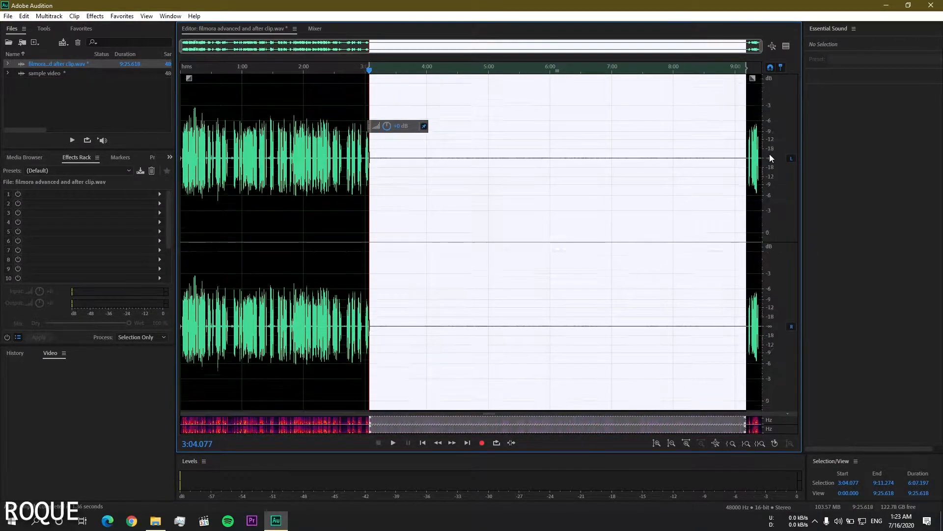
pyautogui.scroll(5, 771, 158)
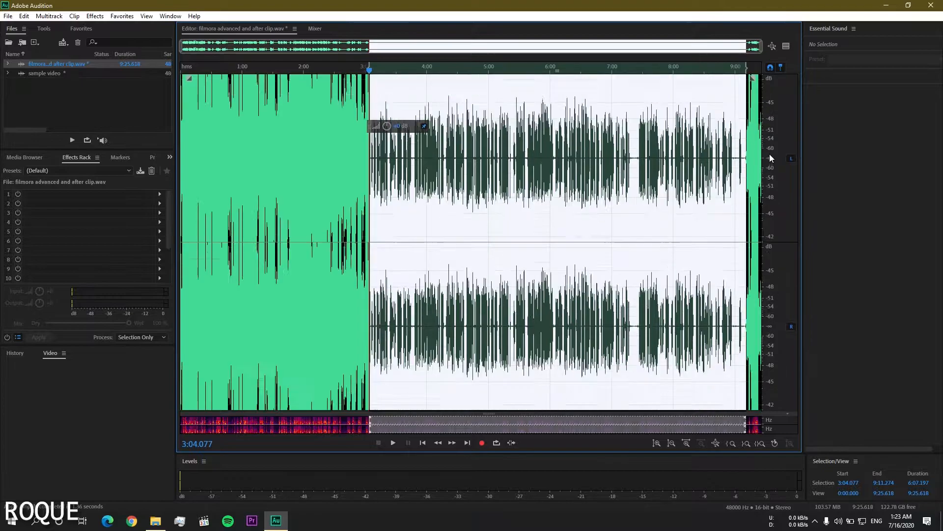
pyautogui.moveTo(399, 127); pyautogui.dragTo(222, 167)
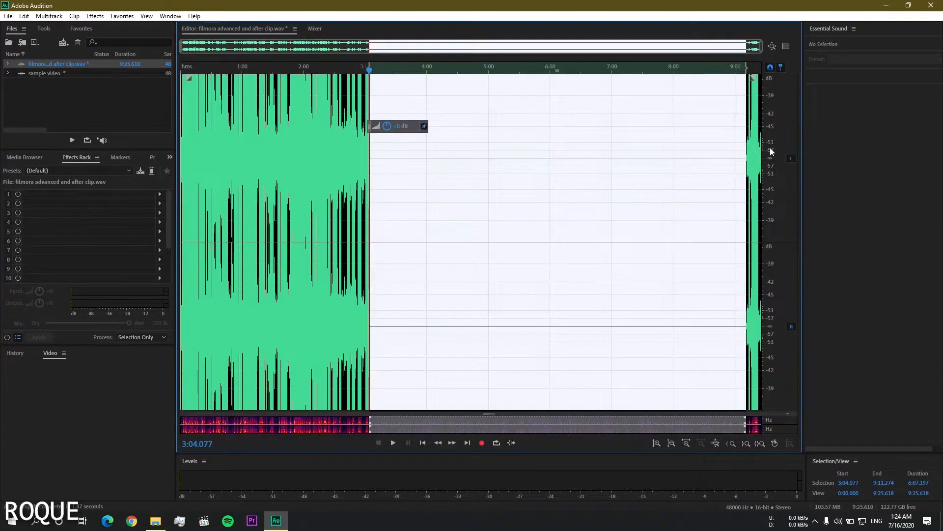
# Step: Delete the selected section from 3:04.077 to 9:11.274
pyautogui.rightClick(517, 190)
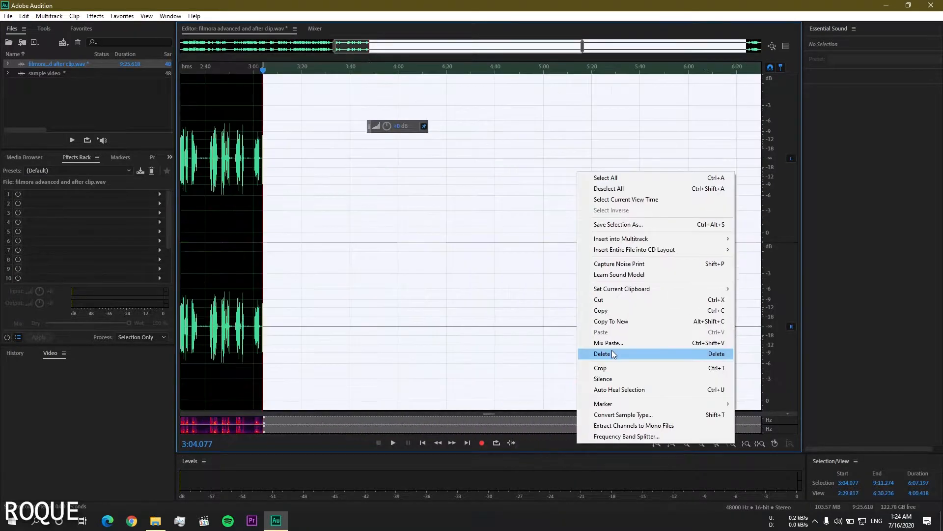
pyautogui.click(592, 354)
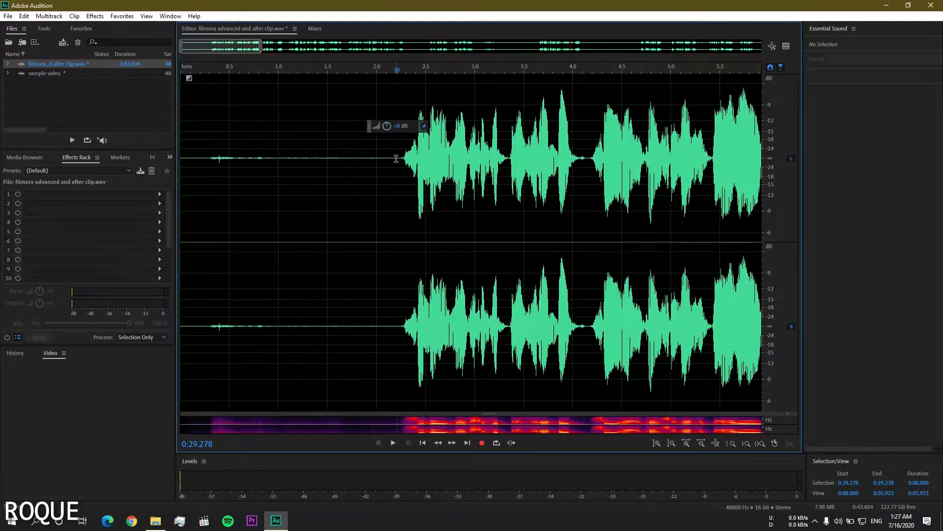
# Step: Select the background noise from 0:00.000 to 0:02.198 before the speech and capture it as a noise print
pyautogui.moveTo(396, 157); pyautogui.dragTo(145, 158)
pyautogui.click(657, 444)
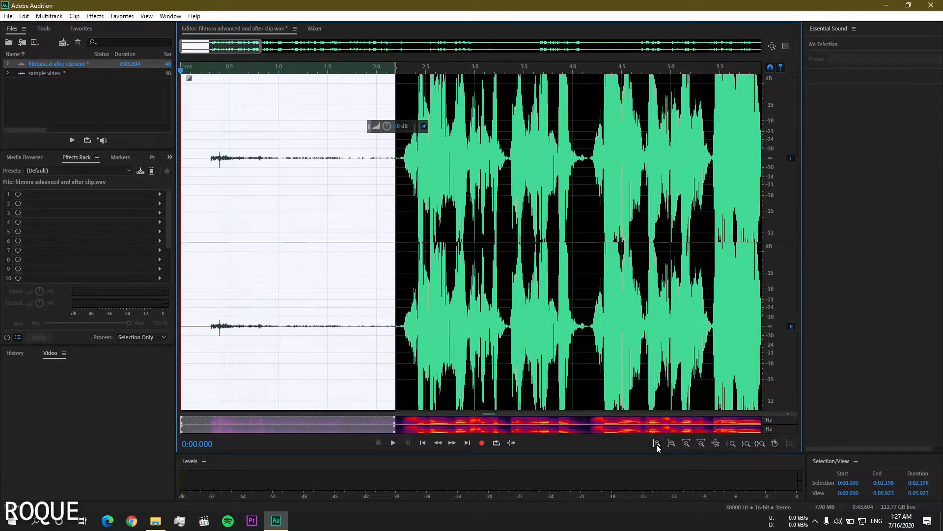
pyautogui.click(657, 445)
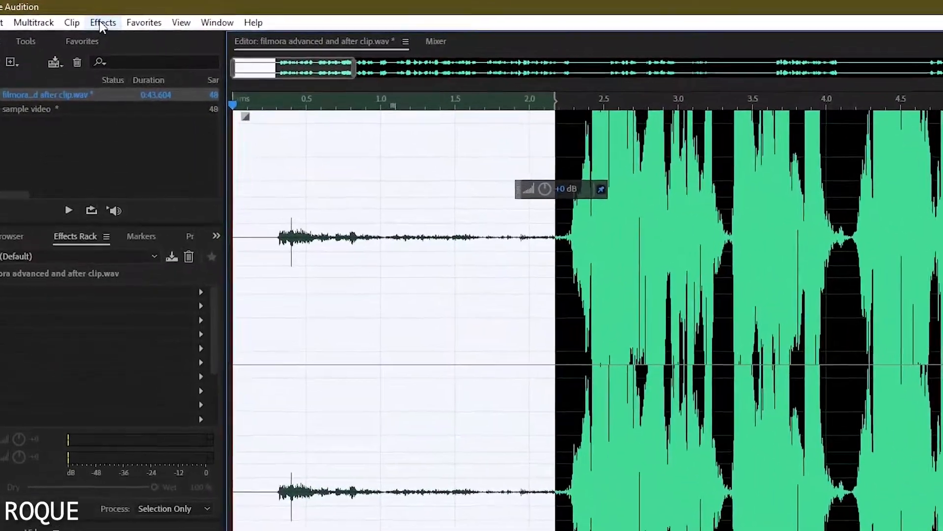
pyautogui.click(95, 16)
pyautogui.moveTo(208, 324)
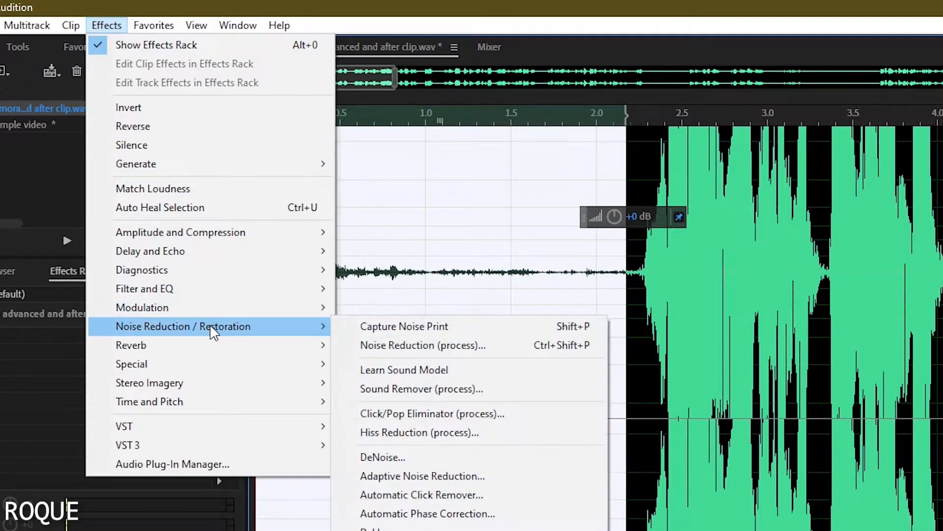
pyautogui.click(549, 326)
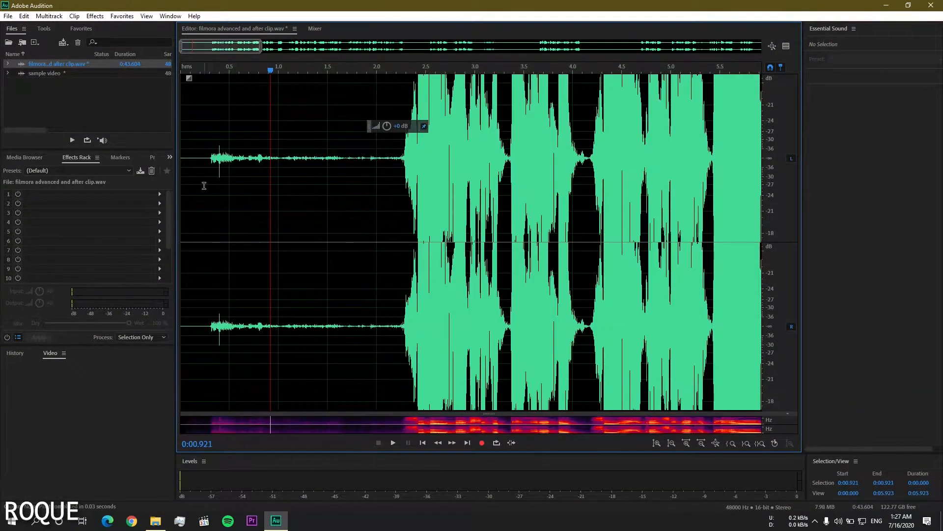
# Step: Open the Noise Reduction process for the entire file and place its window so the opening waveform can be seen
pyautogui.scroll(-5, 204, 185)
pyautogui.click(95, 16)
pyautogui.moveTo(160, 189)
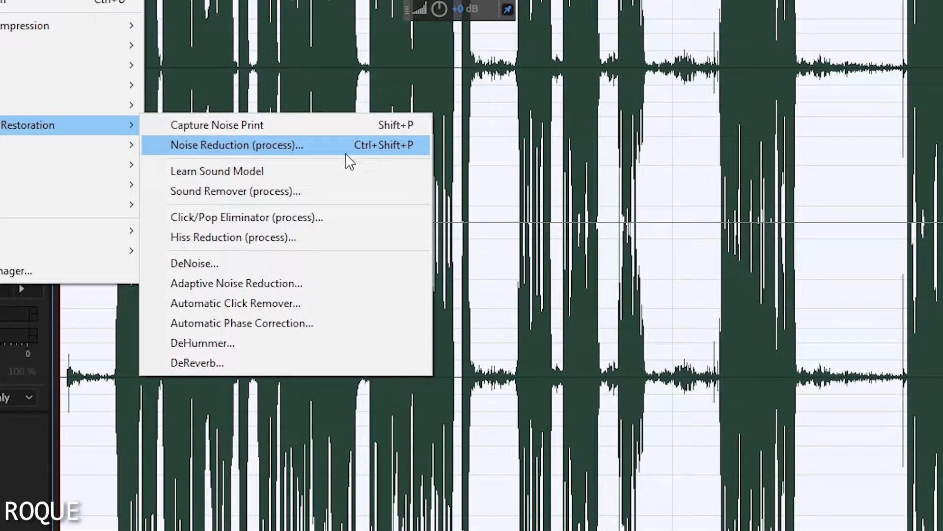
pyautogui.click(325, 149)
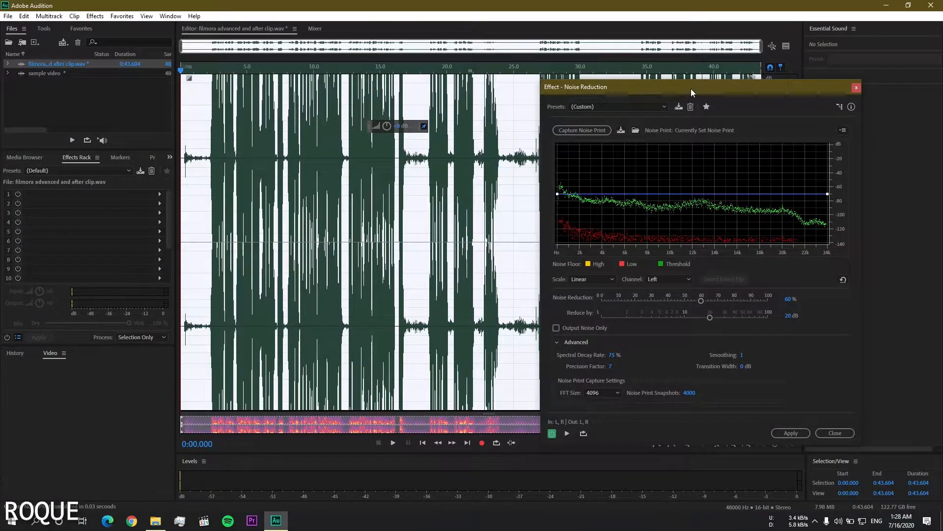
pyautogui.moveTo(690, 89); pyautogui.dragTo(527, 84)
pyautogui.scroll(3, 368, 50)
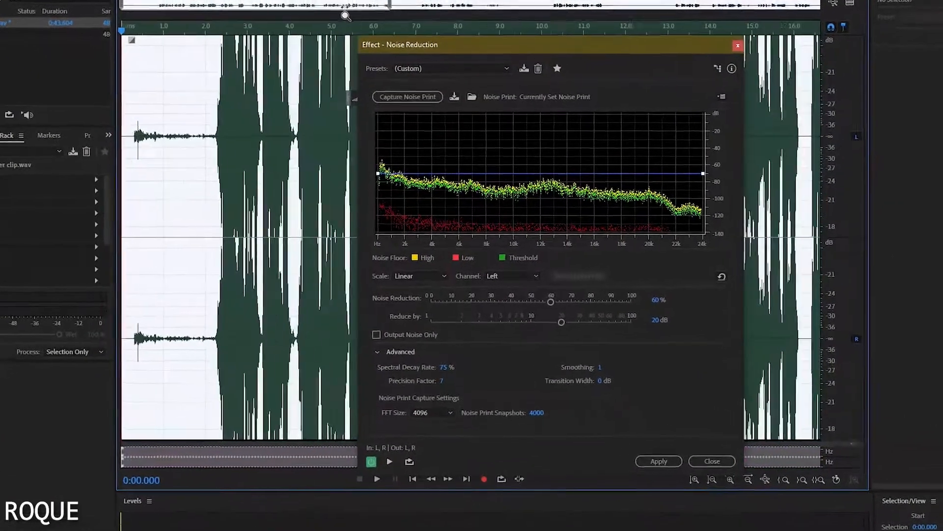
pyautogui.scroll(2, 346, 16)
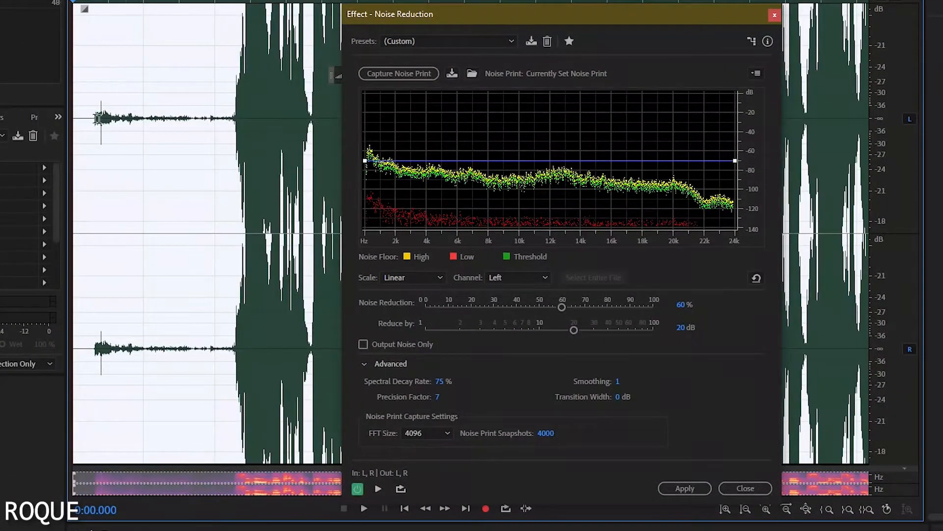
# Step: Preview the opening background noise and first spoken words with the noise reduction effect switched on and off for comparison
pyautogui.click(98, 118)
pyautogui.press('space')
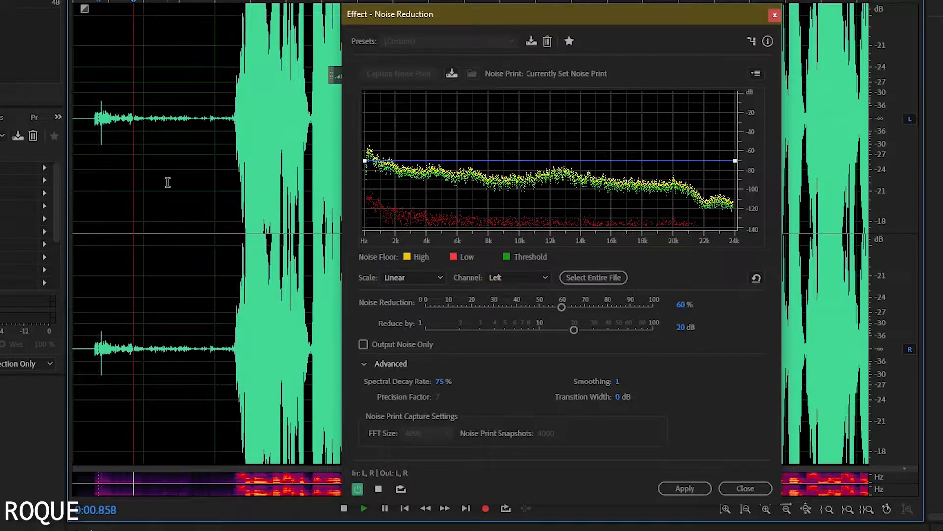
pyautogui.press('space')
pyautogui.click(91, 118)
pyautogui.press('space')
pyautogui.press('space')
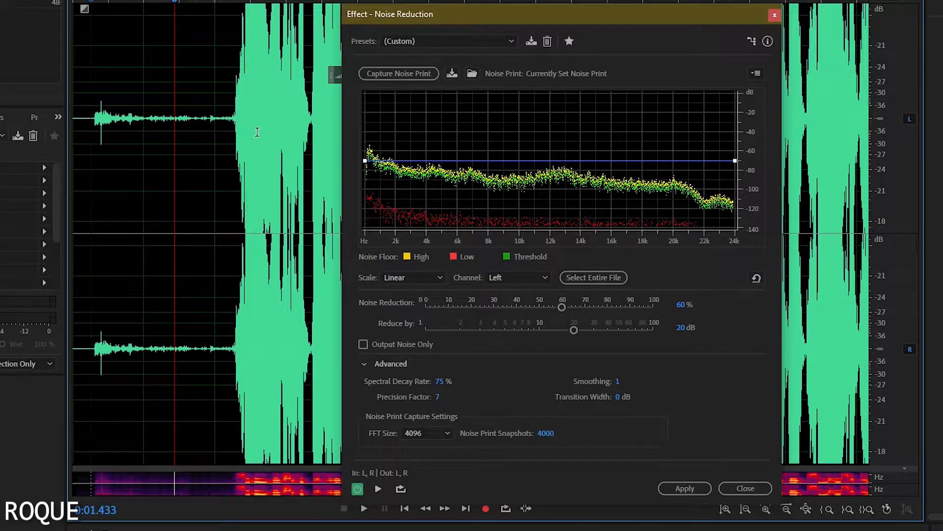
pyautogui.press('space')
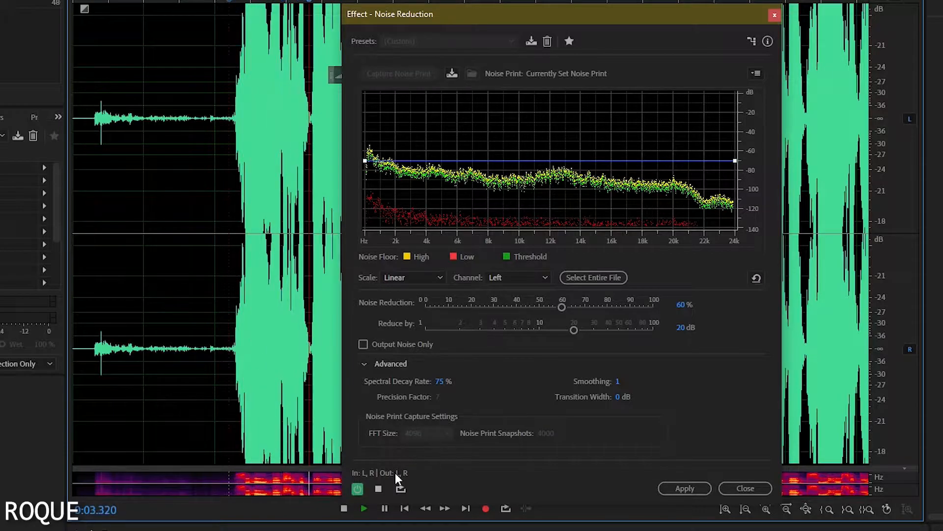
pyautogui.press('space')
pyautogui.click(230, 1)
pyautogui.press('space')
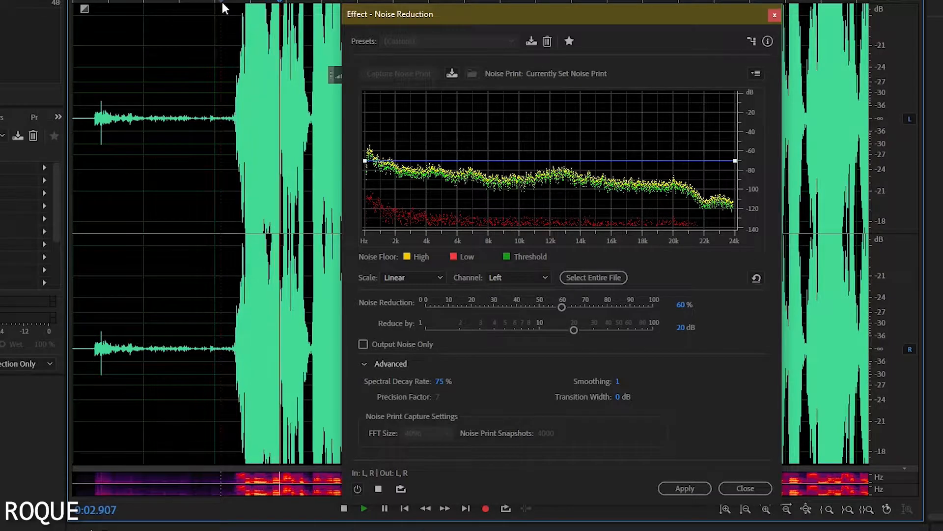
pyautogui.click(100, 37)
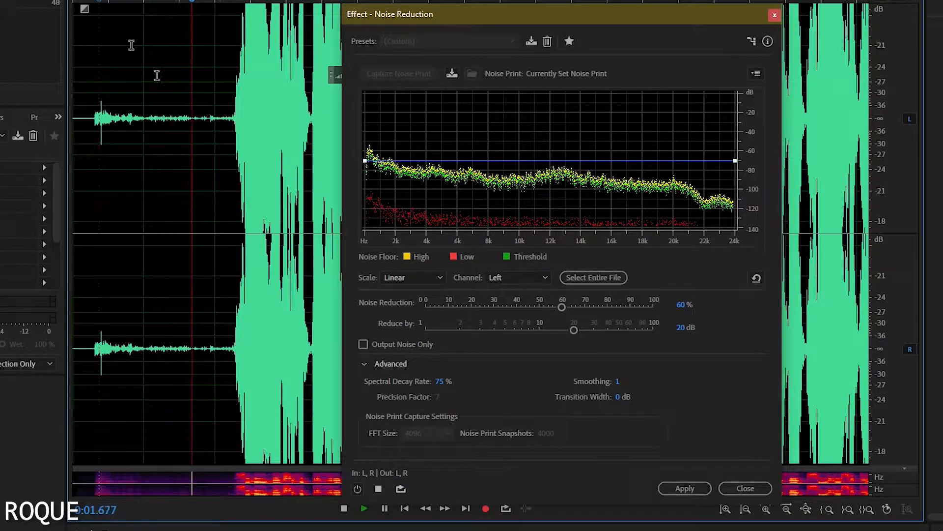
pyautogui.press('space')
pyautogui.press('space')
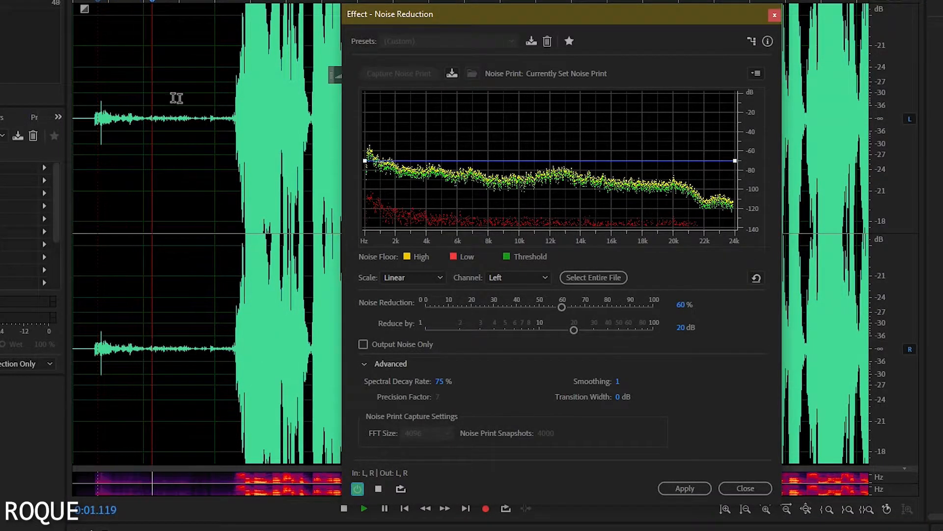
pyautogui.press('space')
# Step: Load the Default preset, then set Noise Reduction to 60%, Reduce by to 20 dB and Spectral Decay Rate to 100%
pyautogui.click(427, 41)
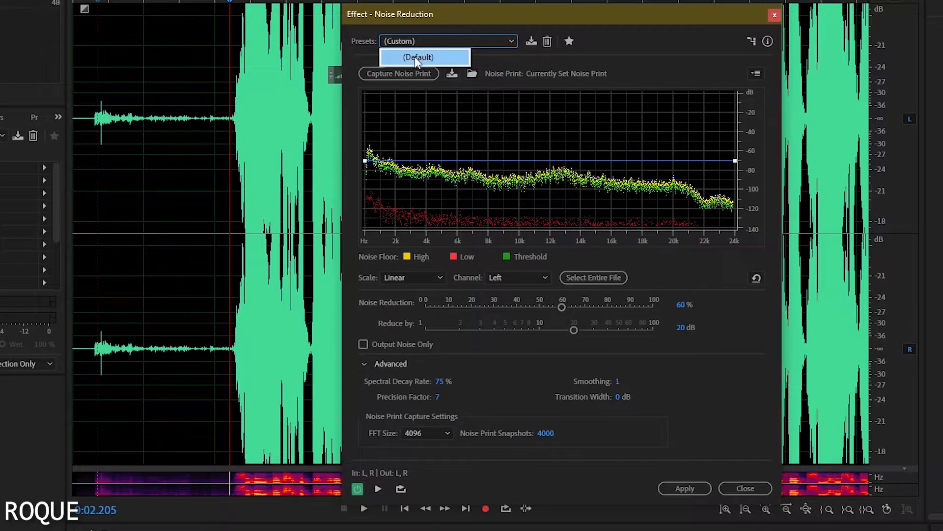
pyautogui.click(417, 57)
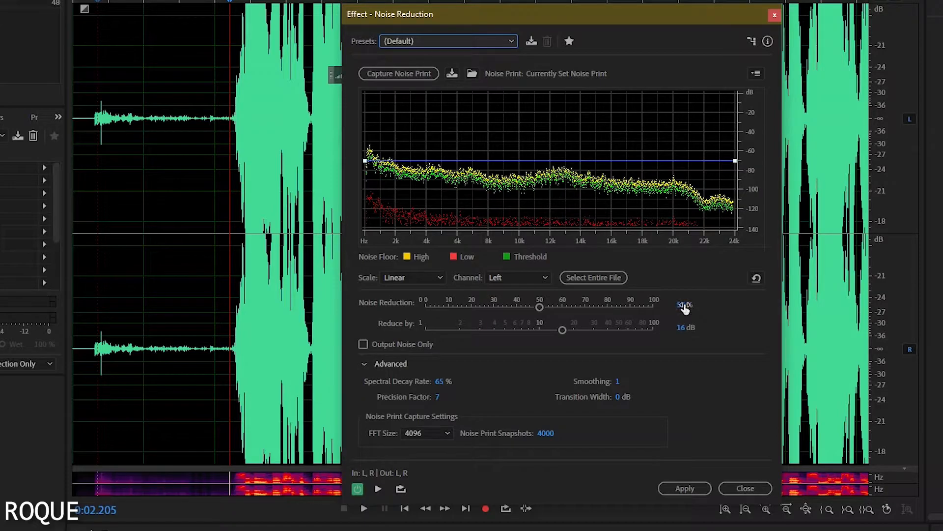
pyautogui.click(682, 305)
pyautogui.write('60')
pyautogui.press('Return')
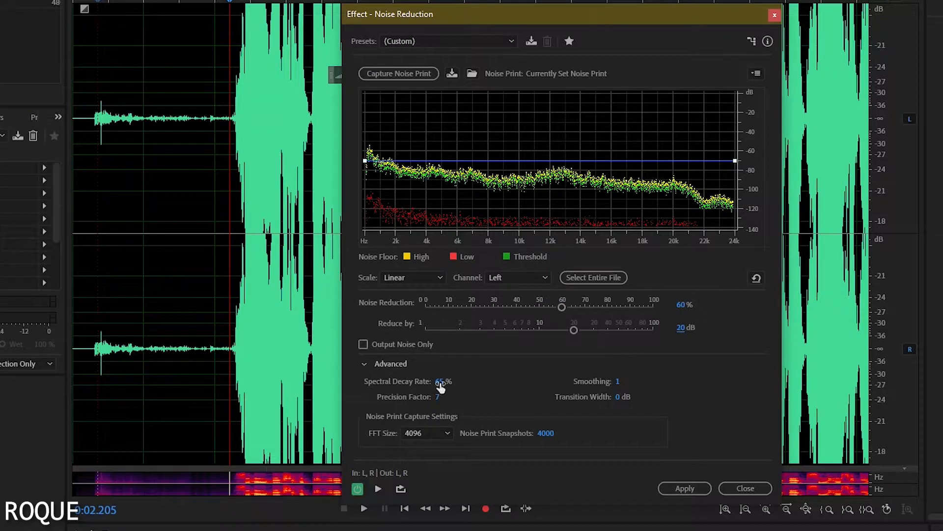
pyautogui.moveTo(442, 382); pyautogui.dragTo(530, 382)
# Step: Select the entire file and preview the opening noise with the 100% spectral decay rate
pyautogui.click(93, 3)
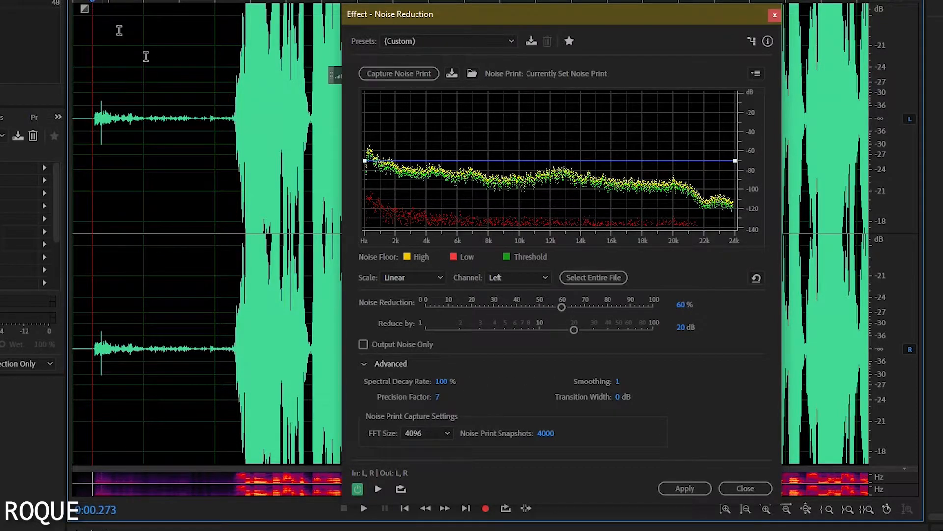
pyautogui.hotkey('ctrl', 'a')
pyautogui.press('space')
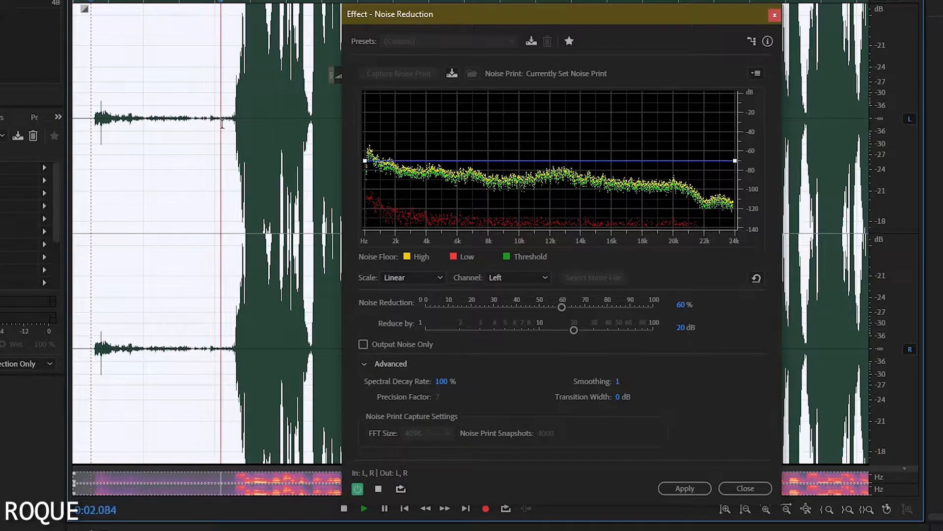
pyautogui.press('space')
# Step: Set the Spectral Decay Rate to 81%, preview the recording through its speech pauses, and apply the noise reduction
pyautogui.moveTo(440, 381); pyautogui.dragTo(434, 382)
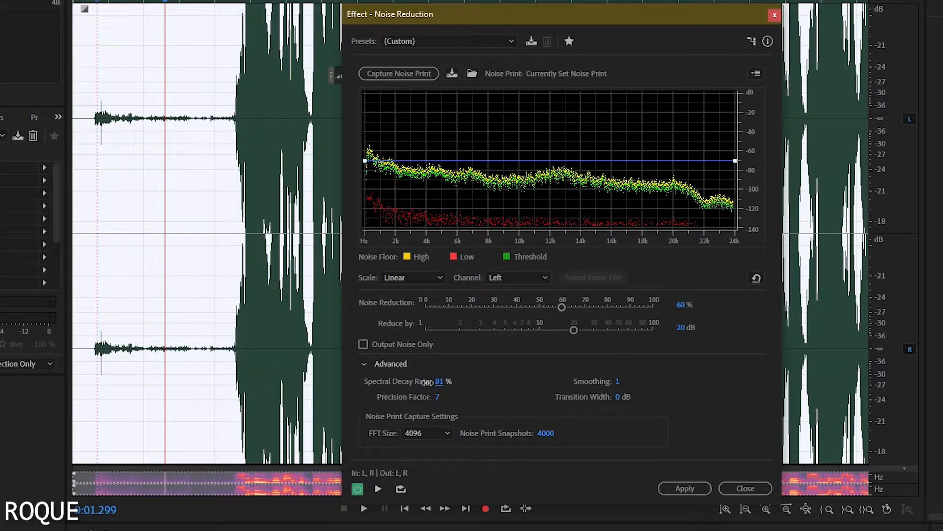
pyautogui.press('space')
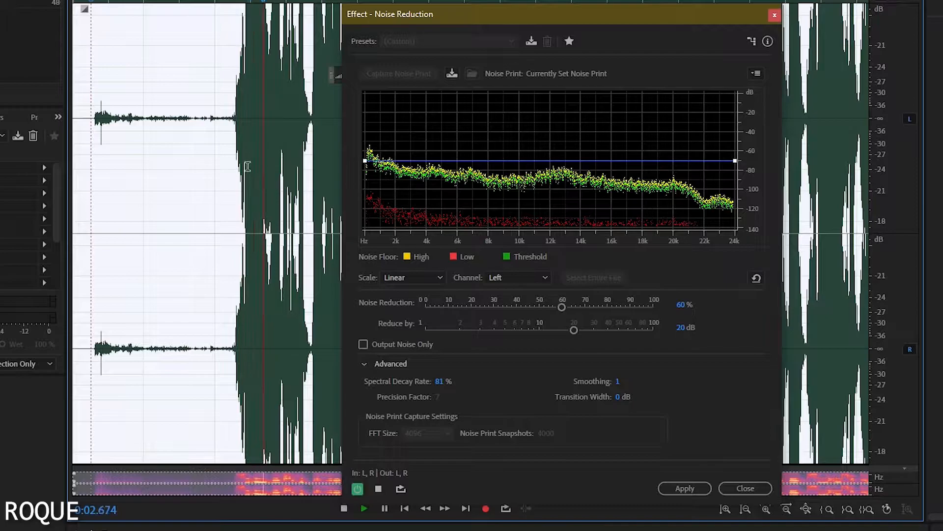
pyautogui.moveTo(442, 17); pyautogui.dragTo(397, 222)
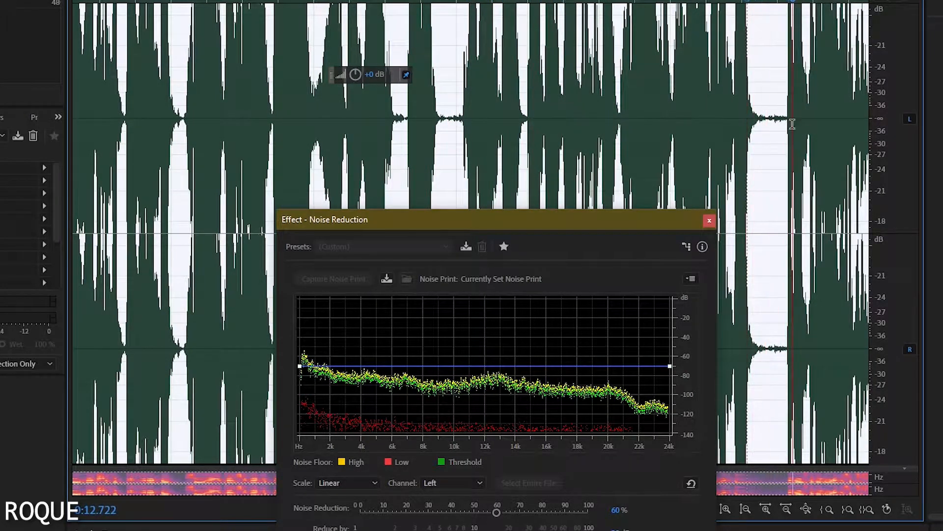
pyautogui.press('space')
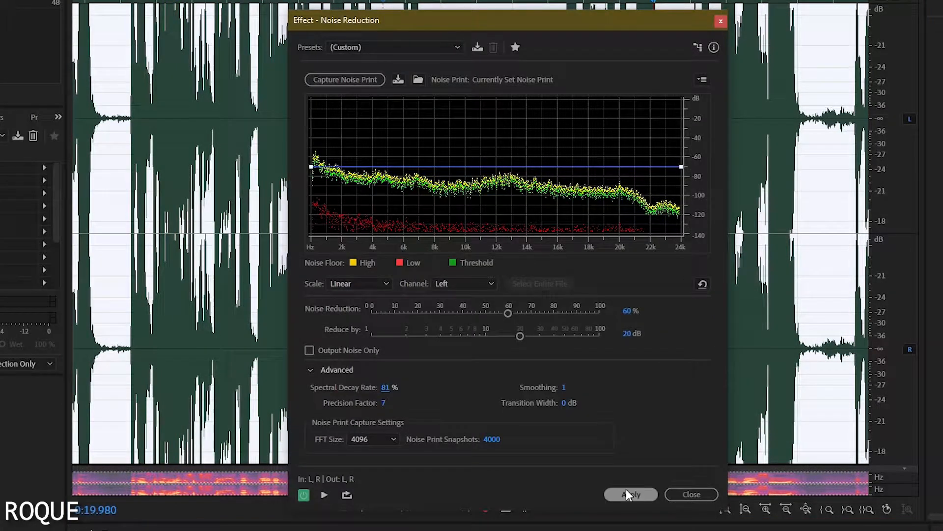
pyautogui.click(626, 489)
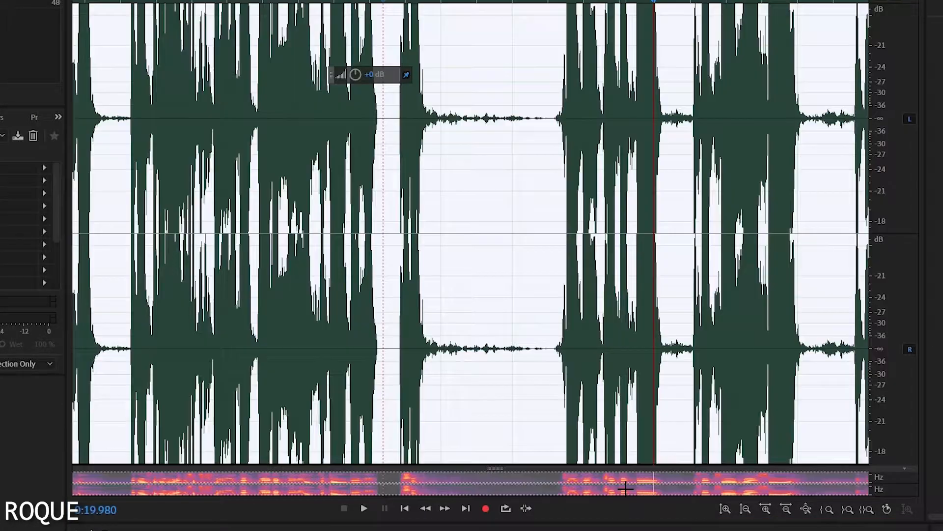
# Step: Check the speech pauses along the processed waveform and undo the noise reduction
pyautogui.moveTo(295, 1); pyautogui.dragTo(145, 1)
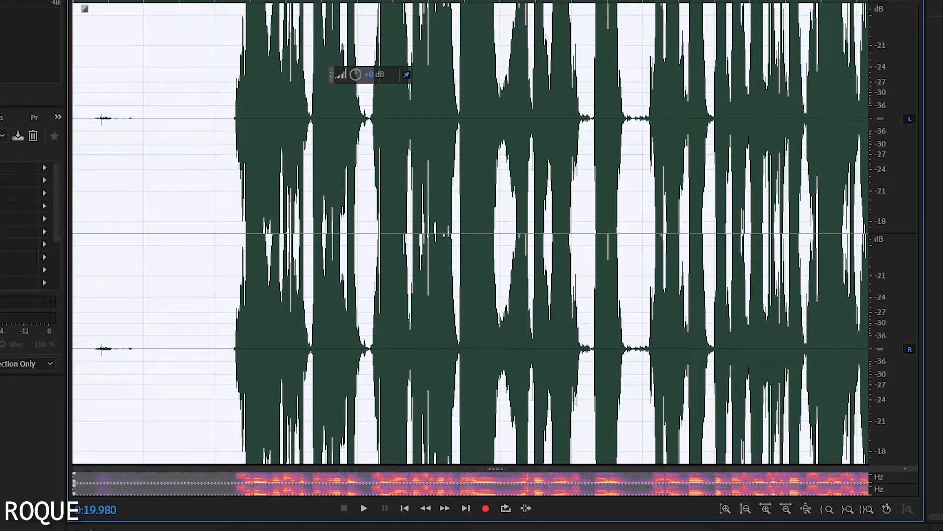
pyautogui.hscroll(8, 542, 149)
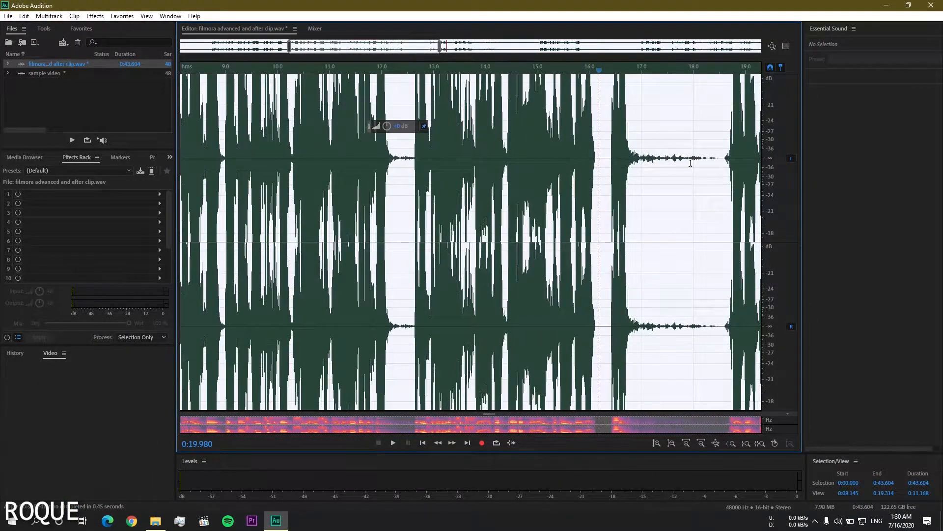
pyautogui.click(26, 17)
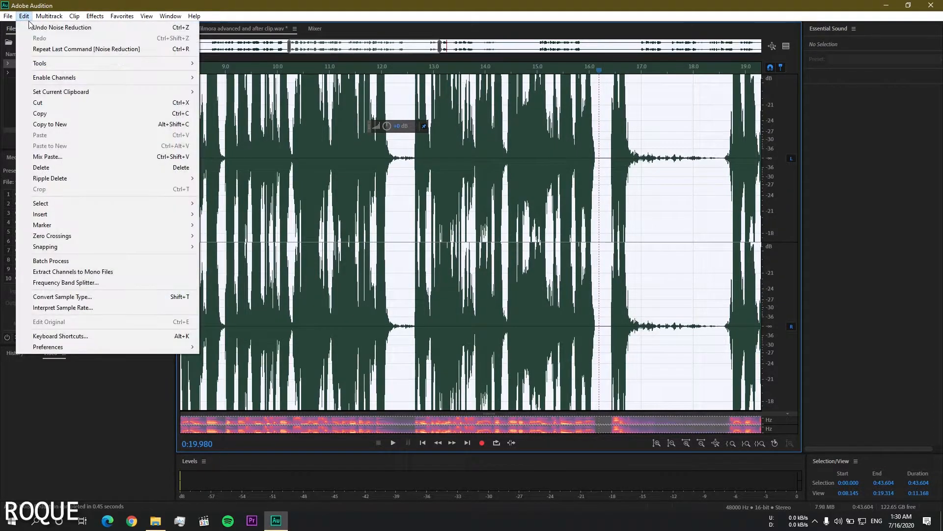
pyautogui.click(64, 28)
# Step: Play the quiet gap between phrases, select it from 0:17.000 to 0:18.535, and capture it as the noise print
pyautogui.hscroll(5, 347, 158)
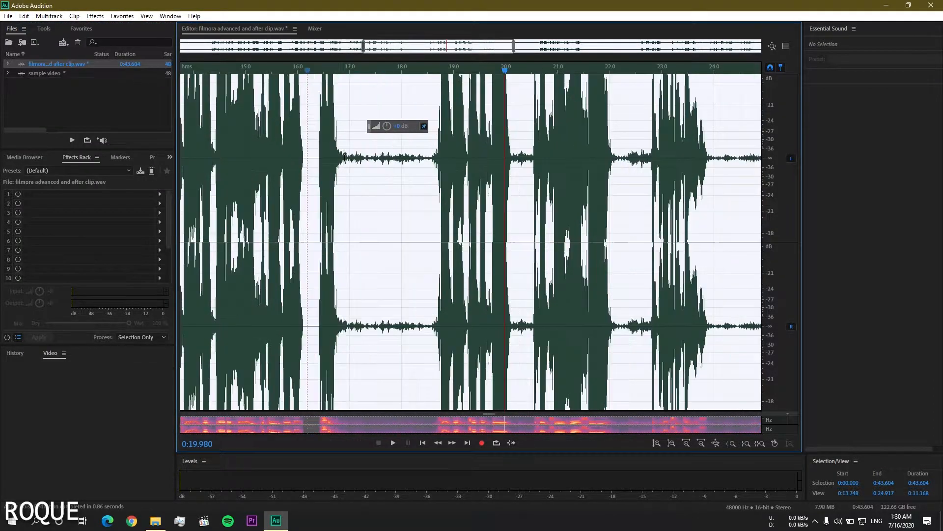
pyautogui.click(345, 159)
pyautogui.press('space')
pyautogui.press('space')
pyautogui.moveTo(347, 158); pyautogui.dragTo(429, 154)
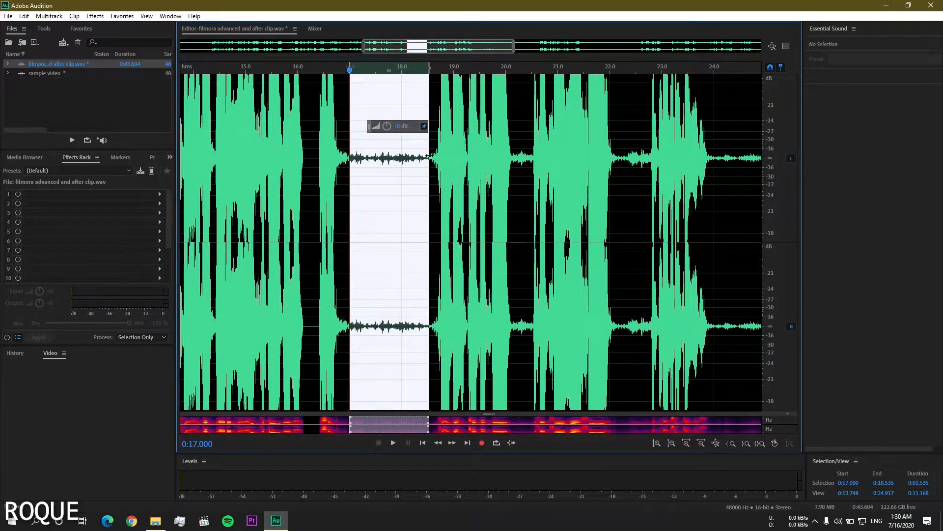
pyautogui.click(95, 16)
pyautogui.moveTo(193, 190)
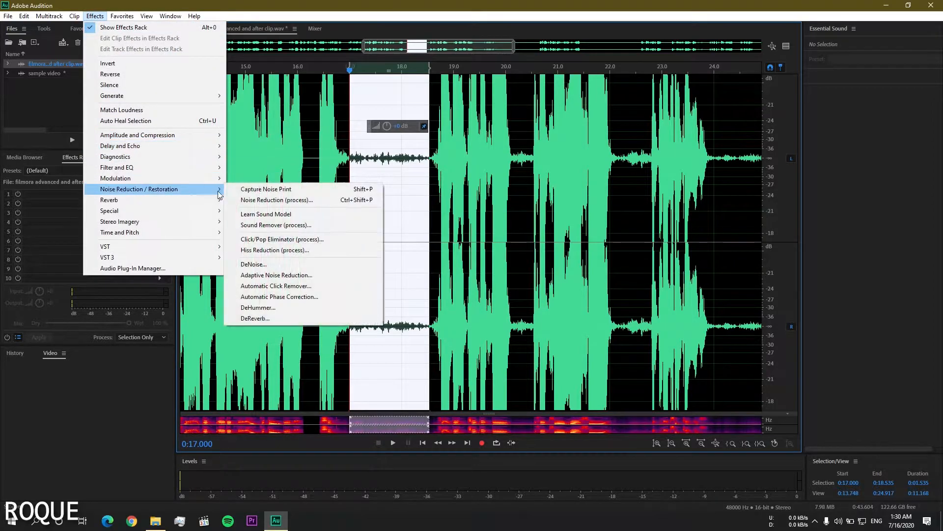
pyautogui.click(274, 190)
# Step: Open the Noise Reduction process on the entire file and set Noise Reduction to 60%
pyautogui.hotkey('ctrl', 'a')
pyautogui.click(95, 16)
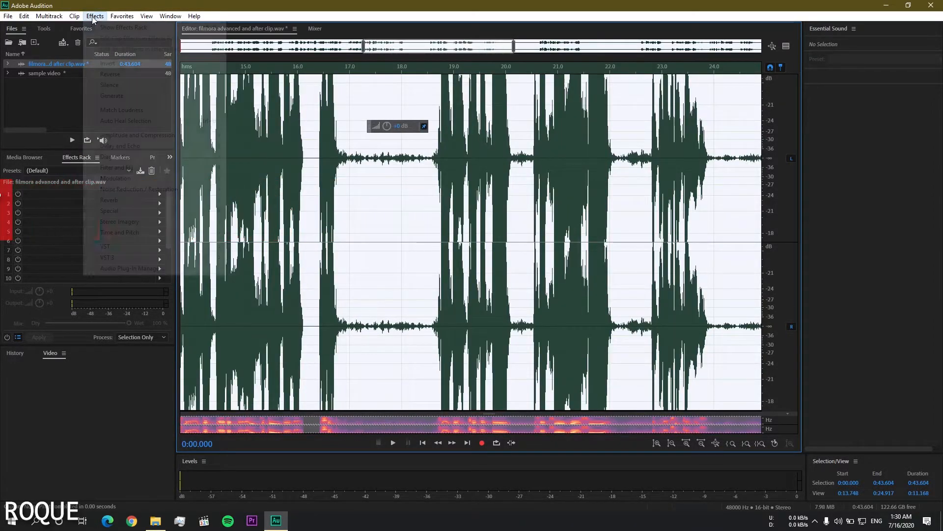
pyautogui.moveTo(201, 189)
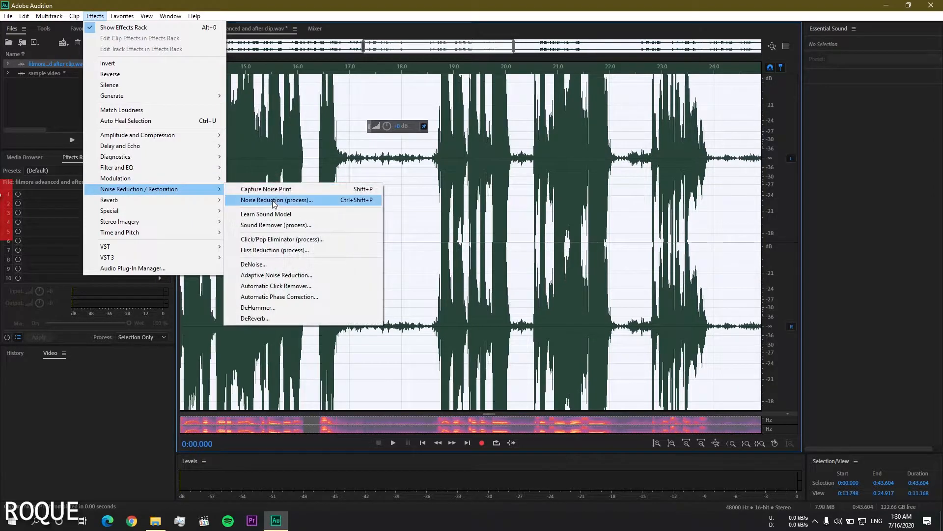
pyautogui.click(274, 200)
pyautogui.write('60')
pyautogui.press('Return')
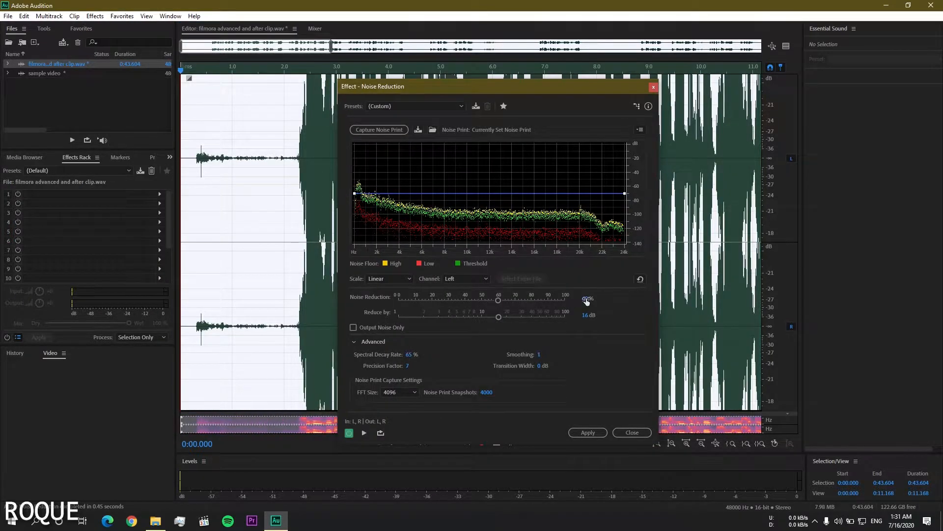
# Step: Set Reduce by to 30 dB, preview the beginning of the recording, and apply the noise reduction
pyautogui.click(586, 315)
pyautogui.click(254, 69)
pyautogui.press('space')
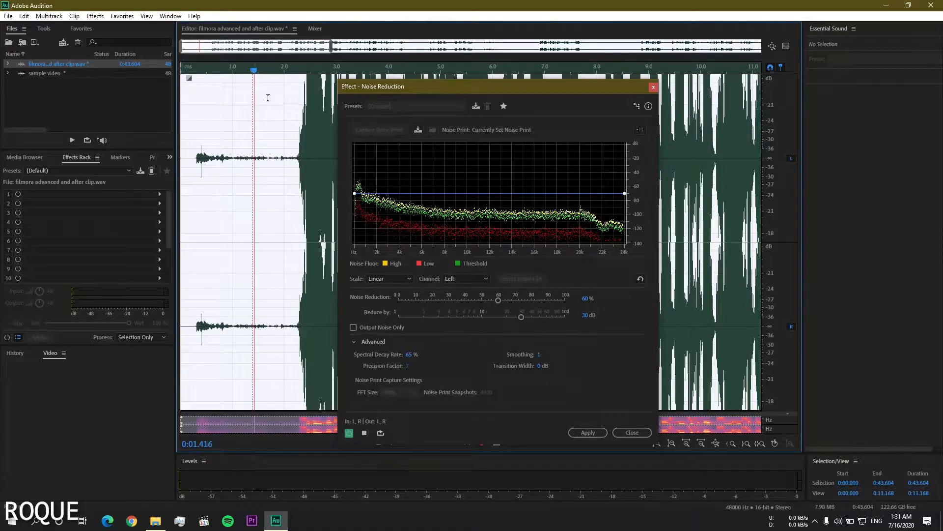
pyautogui.click(192, 69)
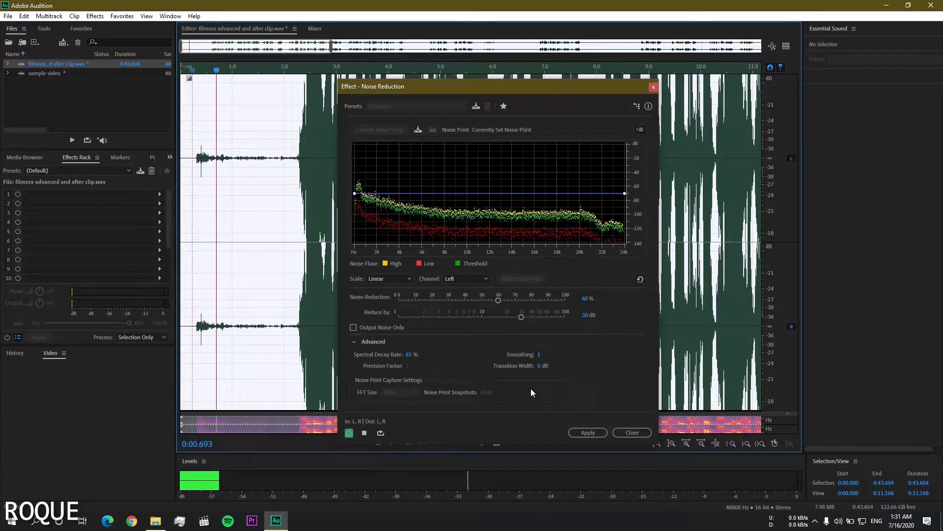
pyautogui.press('space')
pyautogui.click(588, 435)
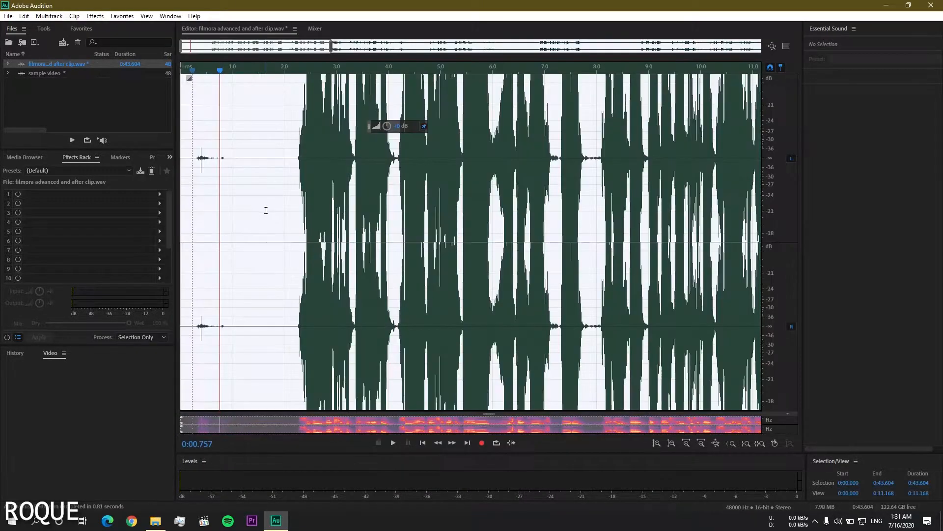
# Step: Apply a second noise reduction pass from the Default preset with Noise Reduction at 80% and Reduce by at 31.5 dB, then clear the selection
pyautogui.moveTo(260, 47); pyautogui.dragTo(441, 51)
pyautogui.hotkey('ctrl', 'shift', 'p')
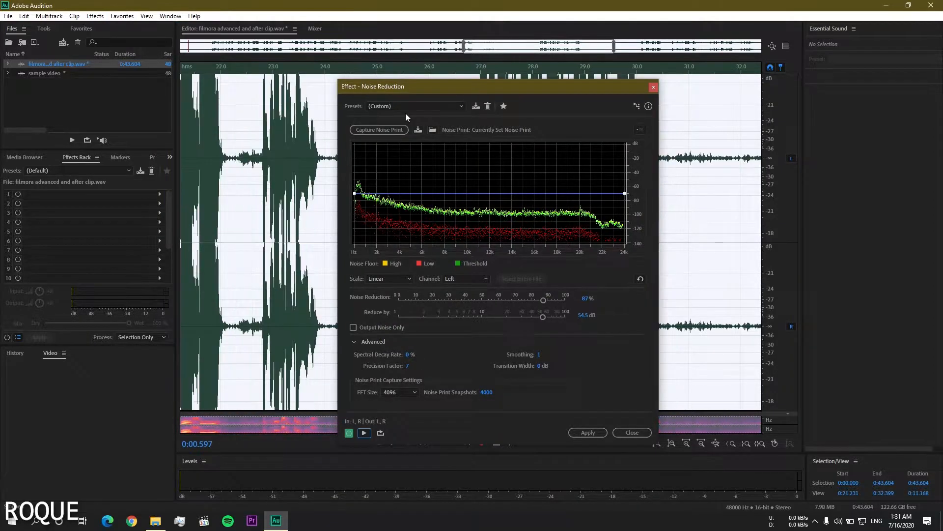
pyautogui.click(404, 118)
pyautogui.moveTo(480, 300); pyautogui.dragTo(530, 299)
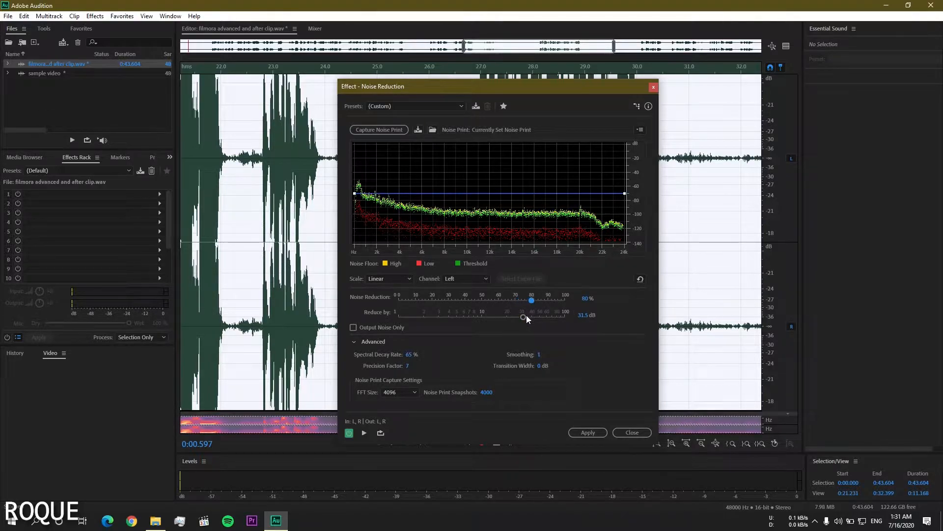
pyautogui.click(592, 433)
pyautogui.click(501, 219)
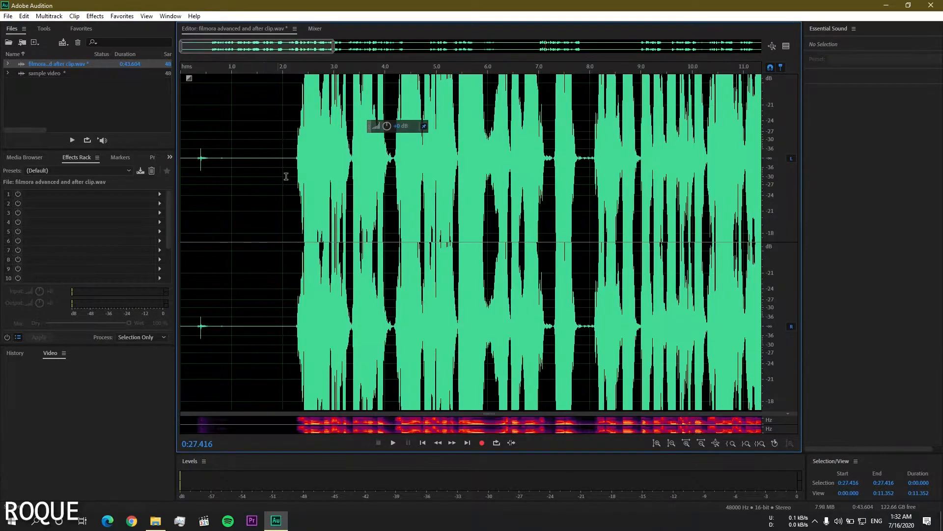
# Step: Apply another noise reduction pass from the Default preset to the entire recording, and play the result from about 0:02.255
pyautogui.press('space')
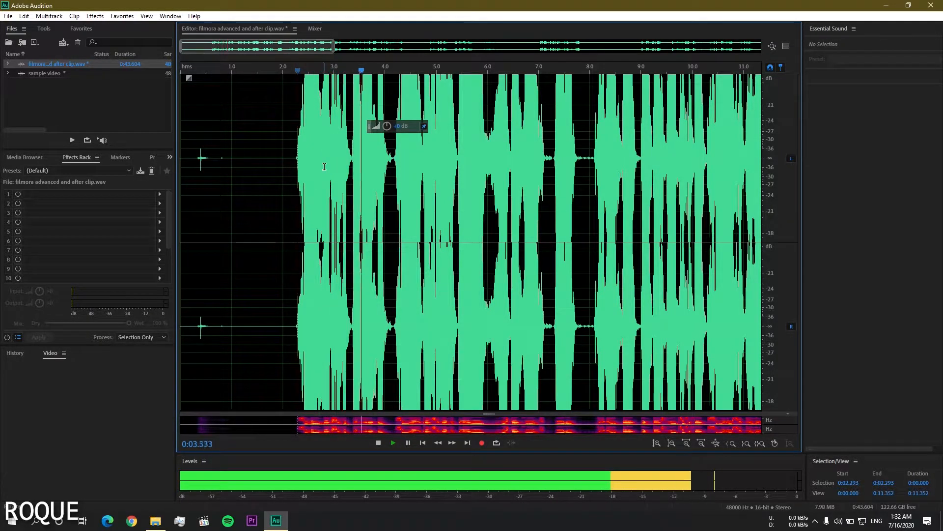
pyautogui.hotkey('ctrl', 'a')
pyautogui.hotkey('ctrl', 'shift', 'p')
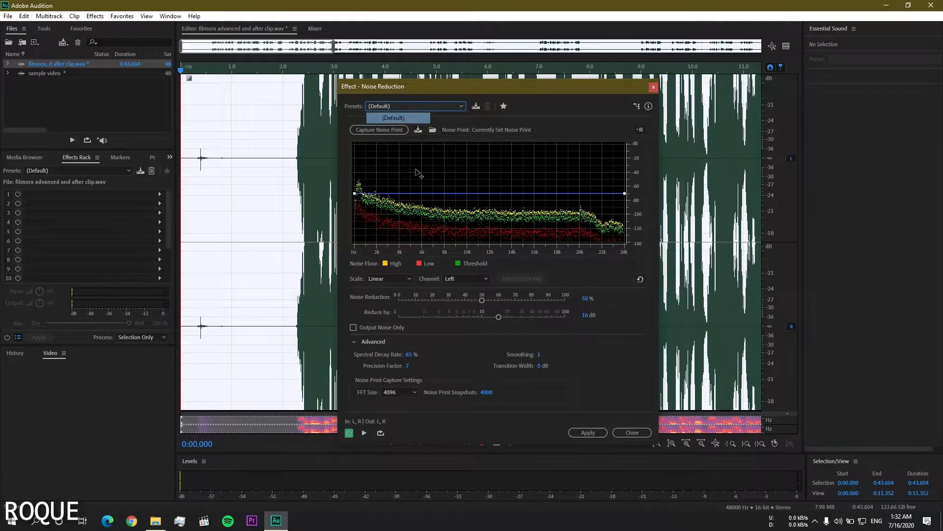
pyautogui.click(576, 432)
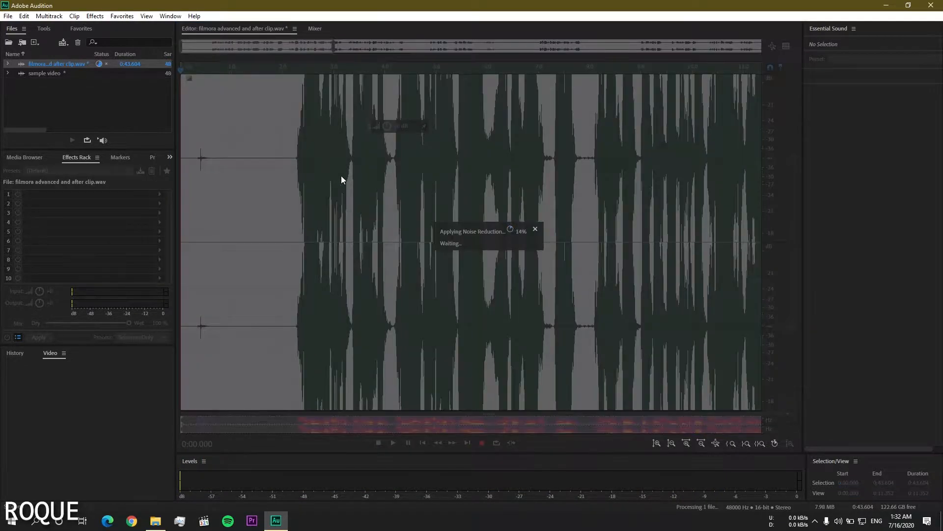
pyautogui.moveTo(306, 51)
pyautogui.mouseDown()
pyautogui.moveTo(486, 50)
pyautogui.moveTo(304, 51)
pyautogui.mouseUp()
pyautogui.click(295, 165)
pyautogui.press('space')
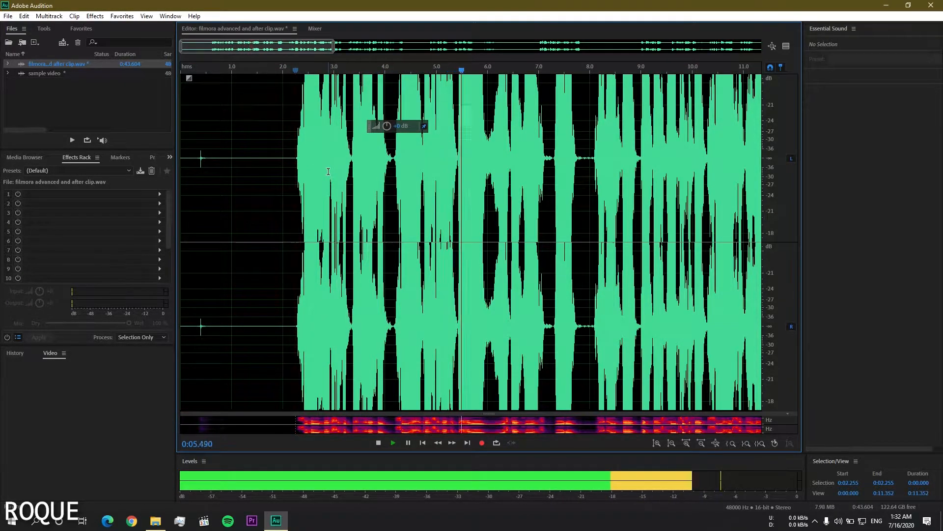
# Step: Delete the silent lead-in from 0:00.000 to 0:02.153, trim a further 0.095 s from the start, and play the trimmed recording
pyautogui.scroll(-3, 328, 171)
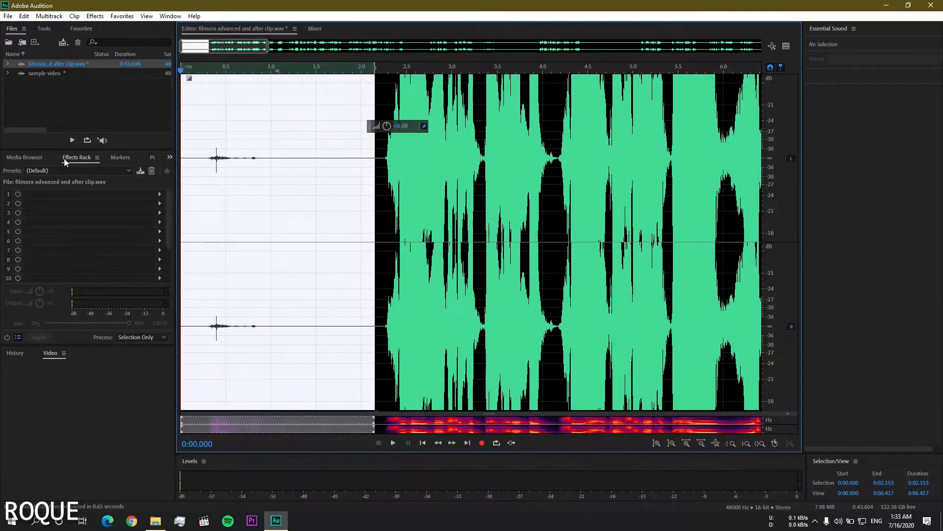
pyautogui.press('Delete')
pyautogui.scroll(2, 222, 74)
pyautogui.moveTo(222, 45); pyautogui.dragTo(125, 165)
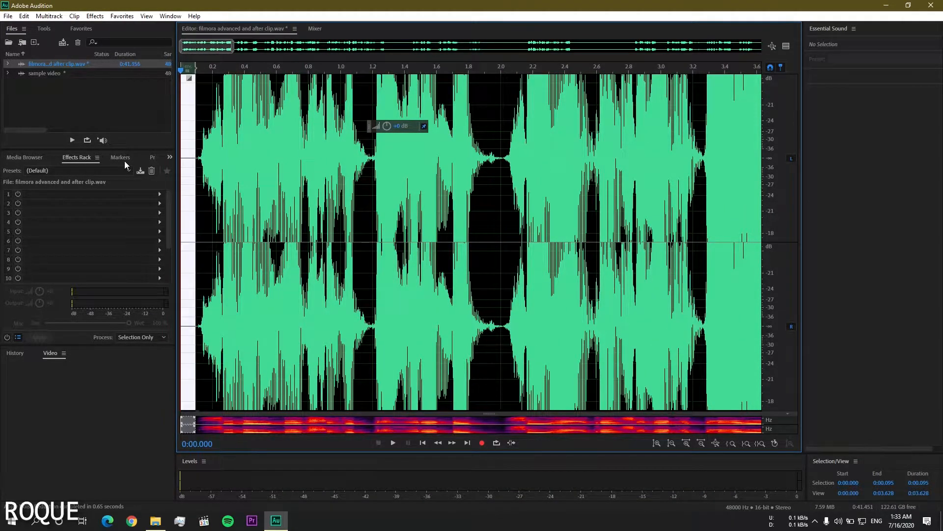
pyautogui.press('Delete')
pyautogui.press('space')
pyautogui.moveTo(234, 49); pyautogui.dragTo(383, 49)
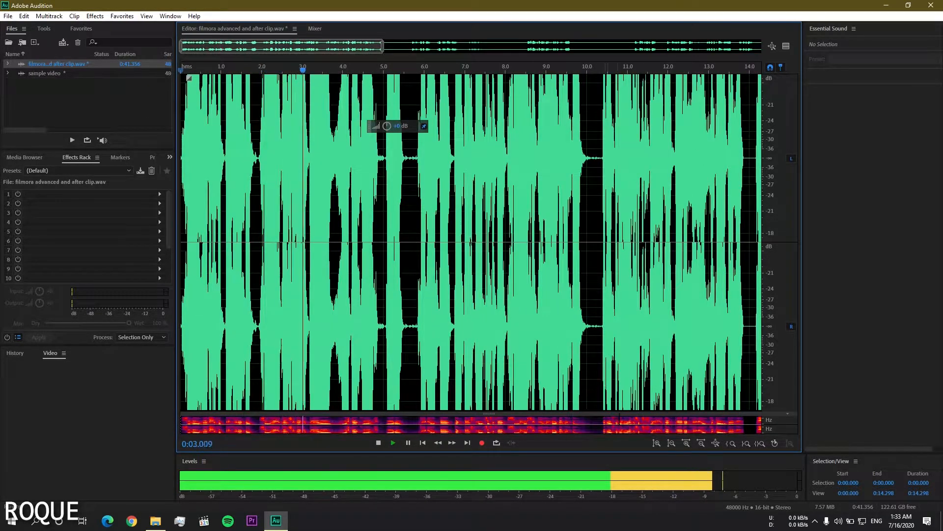
pyautogui.click(672, 443)
pyautogui.click(671, 442)
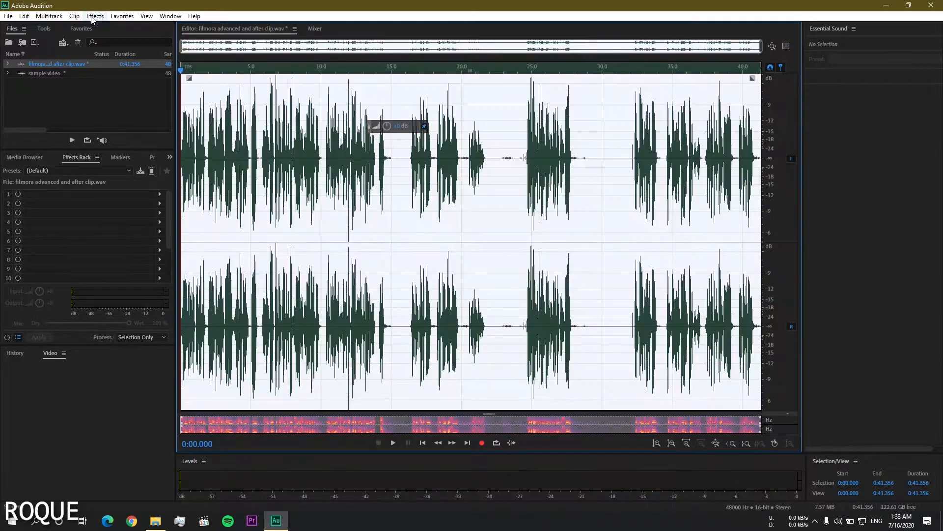
pyautogui.click(95, 16)
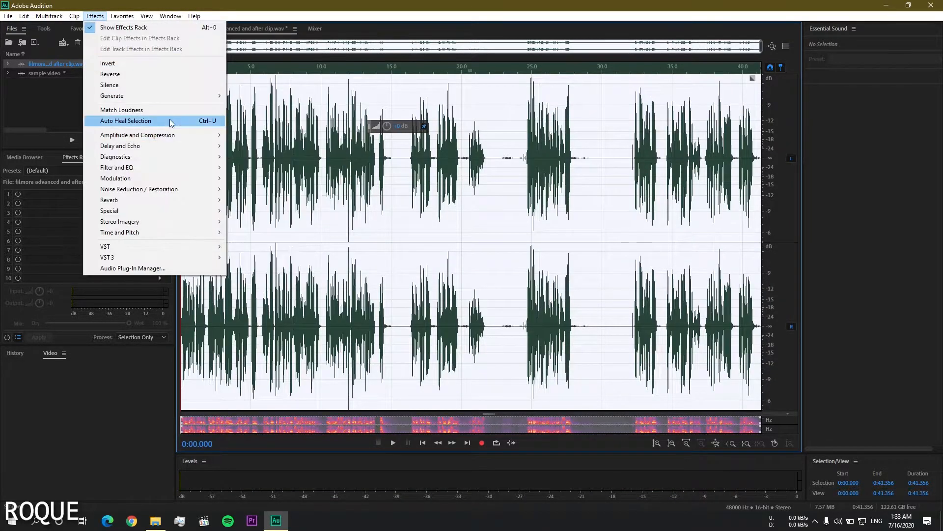
pyautogui.moveTo(175, 135)
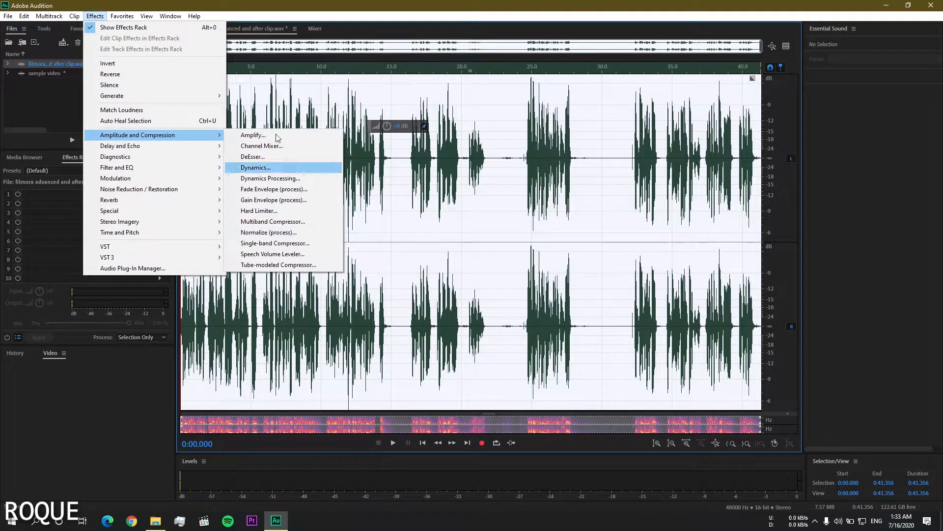
pyautogui.click(289, 9)
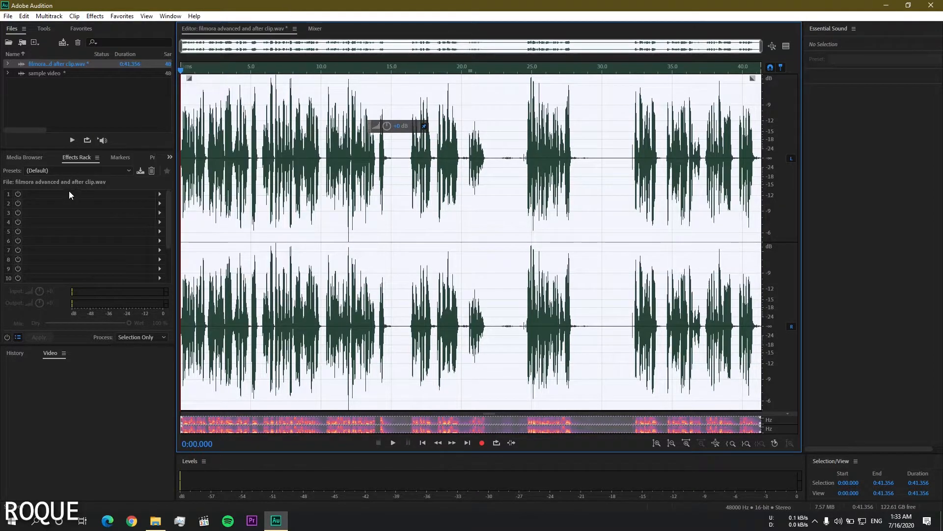
pyautogui.click(34, 194)
pyautogui.click(159, 195)
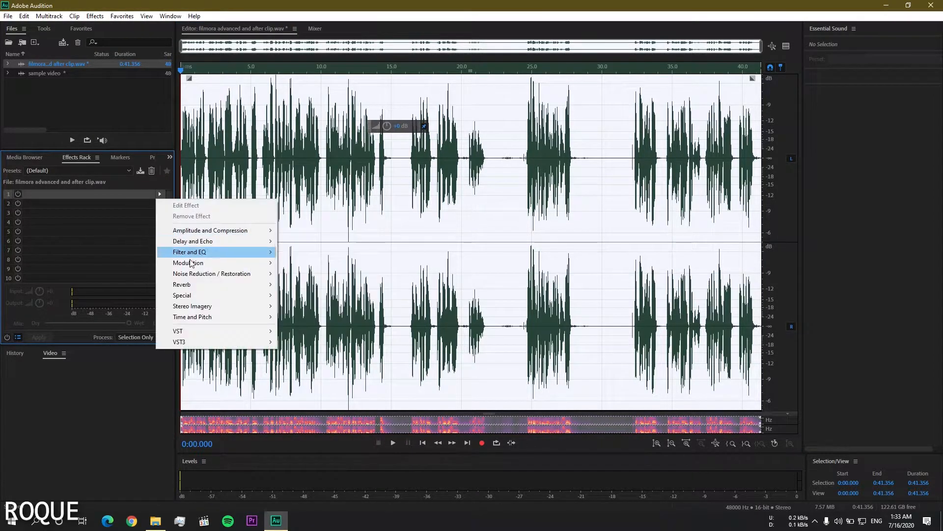
# Step: Normalize the entire recording to 90%, with all channels normalized equally
pyautogui.moveTo(216, 231)
pyautogui.click(95, 16)
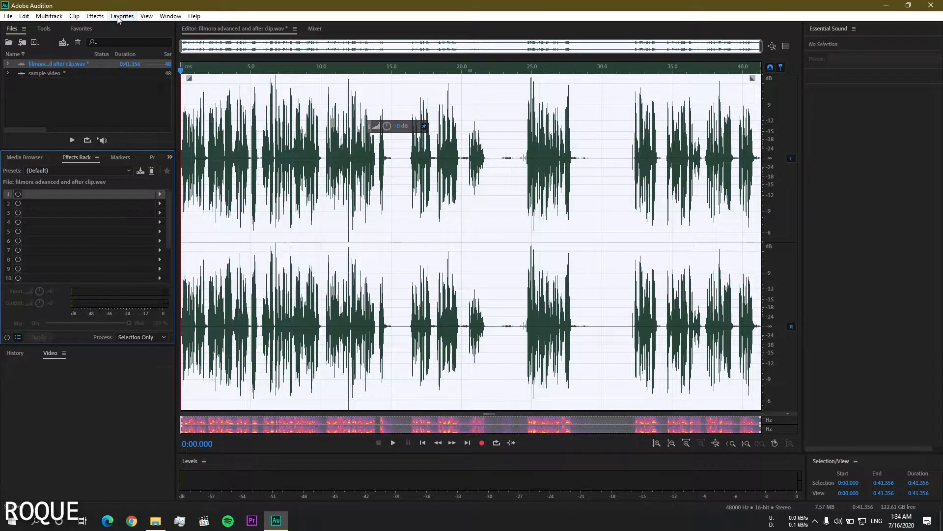
pyautogui.moveTo(148, 134)
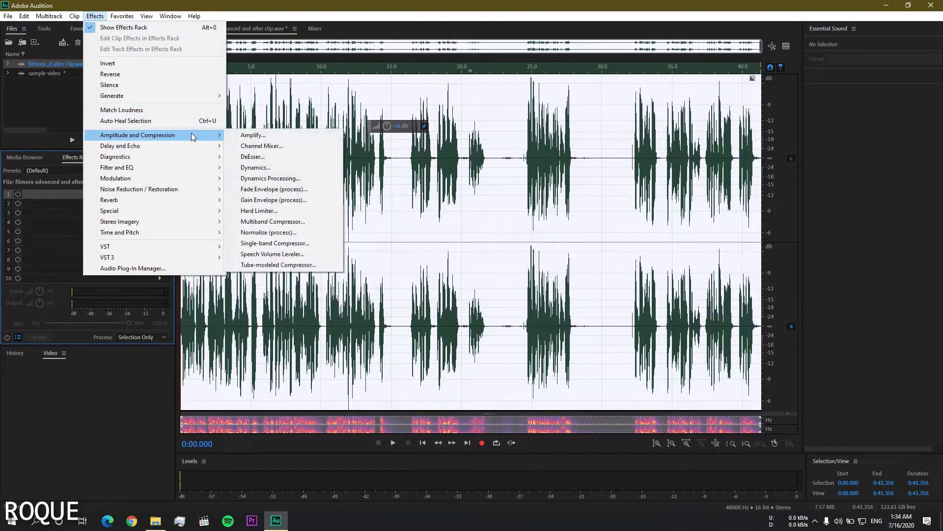
pyautogui.click(275, 232)
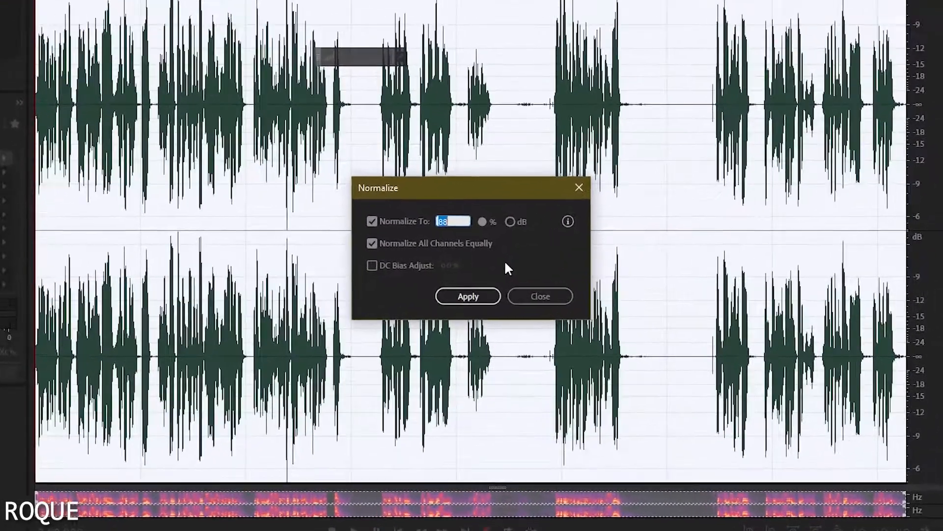
pyautogui.write('88')
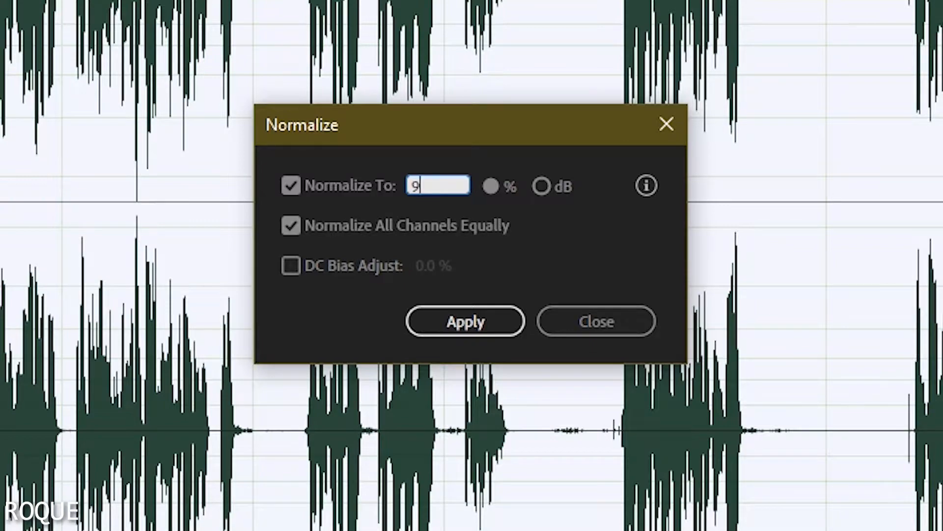
pyautogui.click(532, 258)
pyautogui.click(452, 321)
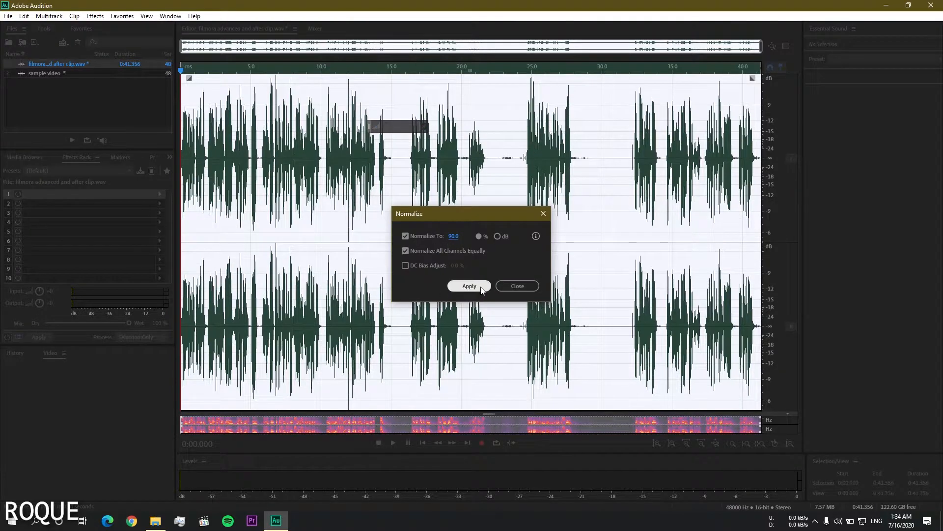
pyautogui.click(480, 287)
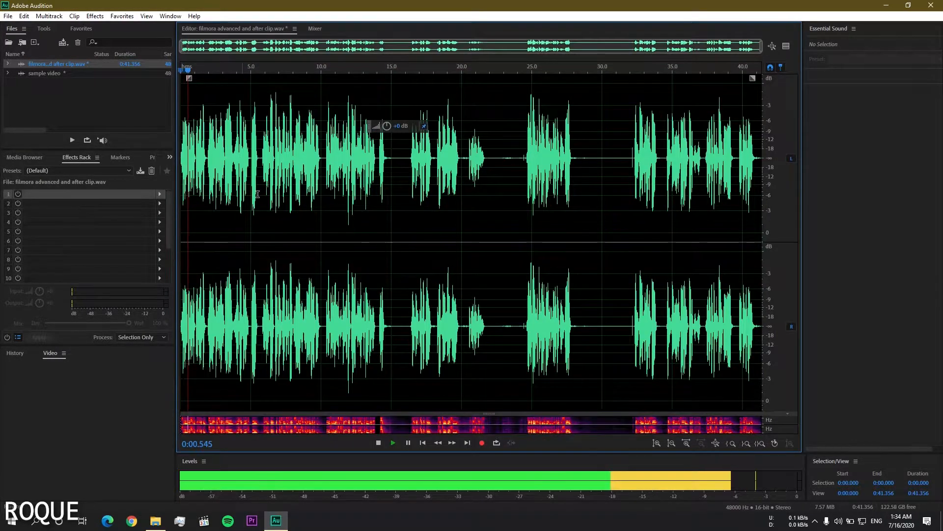
# Step: Apply the Single-band Compressor to the entire recording using preset 01 with a -15.3 dB threshold and 5:1 ratio
pyautogui.click(95, 16)
pyautogui.moveTo(160, 139)
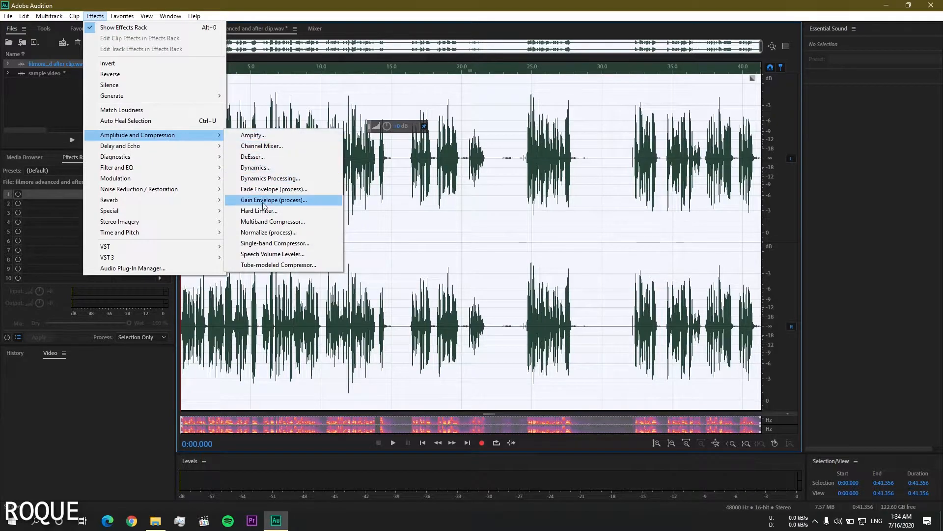
pyautogui.click(274, 242)
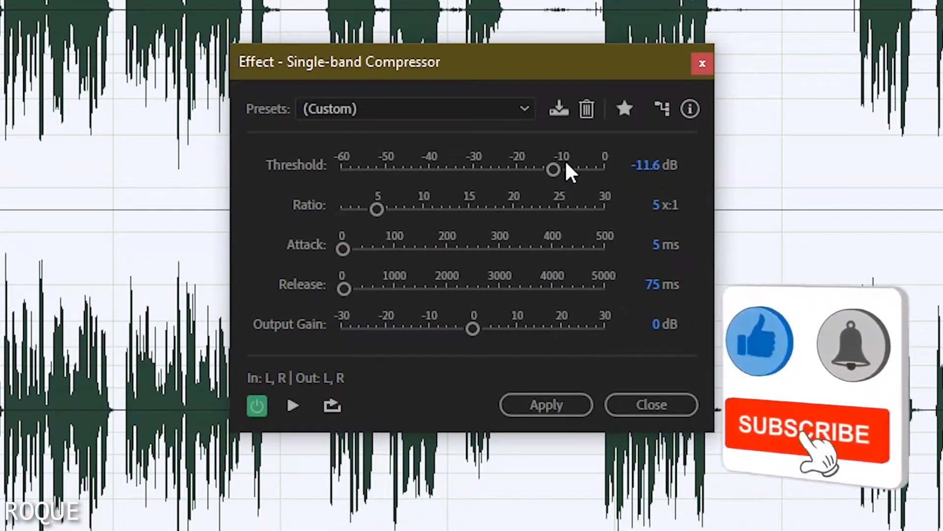
pyautogui.moveTo(551, 171); pyautogui.dragTo(546, 167)
pyautogui.click(388, 108)
pyautogui.click(347, 167)
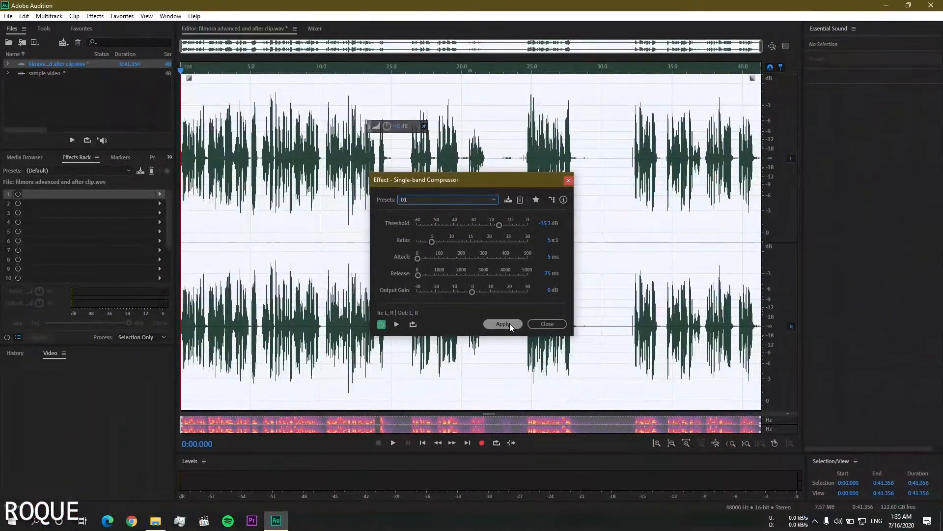
pyautogui.click(503, 324)
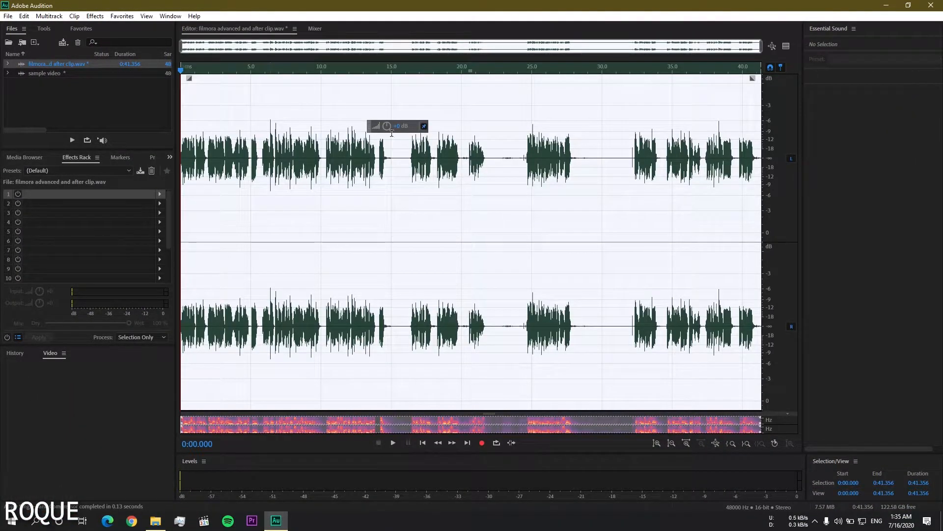
# Step: Apply a second Single-band Compressor pass to the entire recording, raising the threshold of preset 01
pyautogui.click(656, 443)
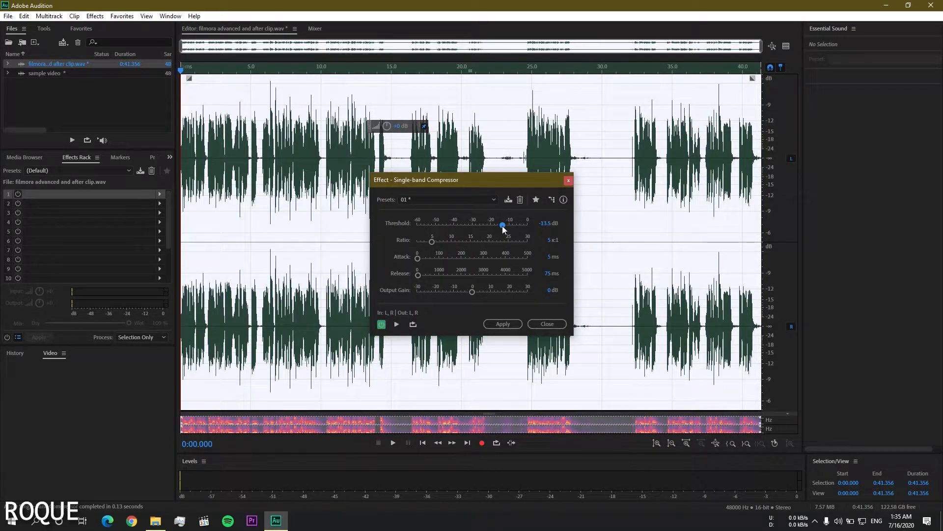
pyautogui.moveTo(502, 226); pyautogui.dragTo(506, 226)
pyautogui.click(518, 327)
pyautogui.click(89, 14)
# Step: Select the stray peak from 0:06.402 to 0:06.405, lower its volume by about 5.7 dB, and play the recording from the start
pyautogui.click(265, 142)
pyautogui.scroll(10, 239, 143)
pyautogui.scroll(8, 238, 144)
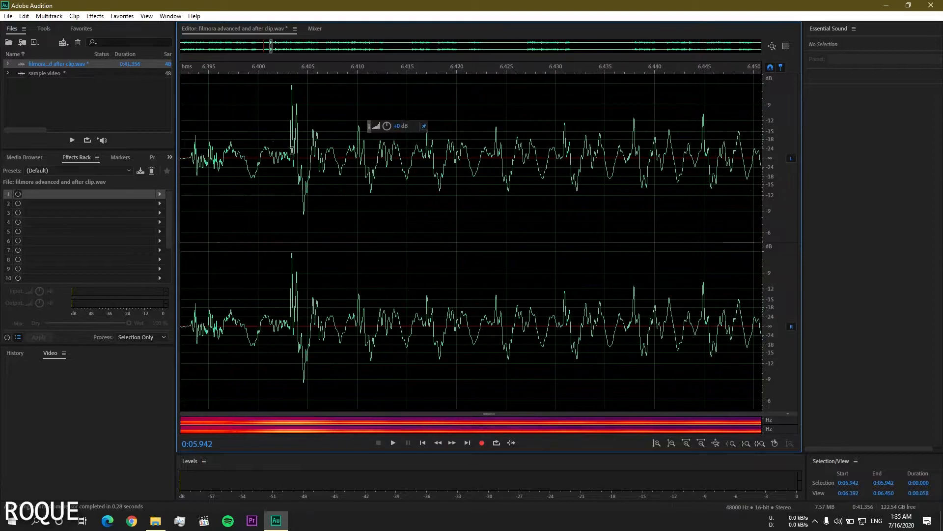
pyautogui.moveTo(278, 146); pyautogui.dragTo(314, 150)
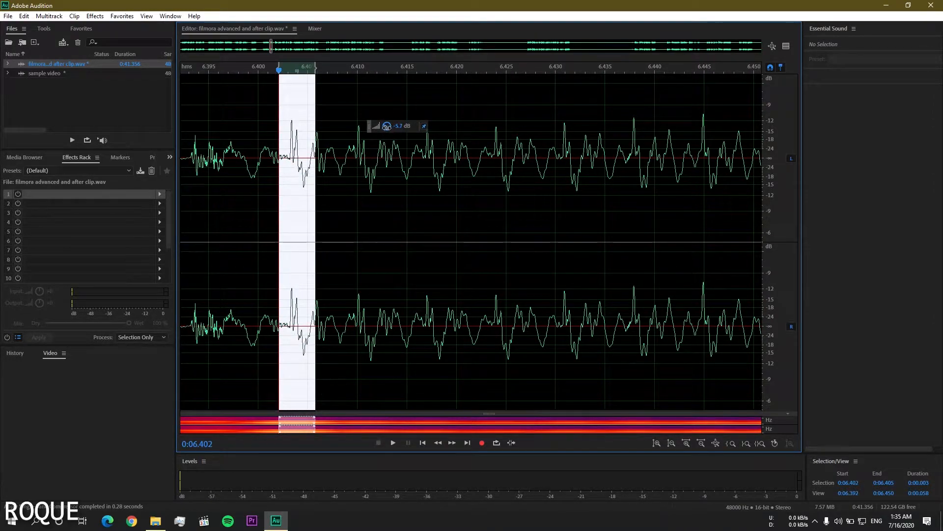
pyautogui.click(291, 153)
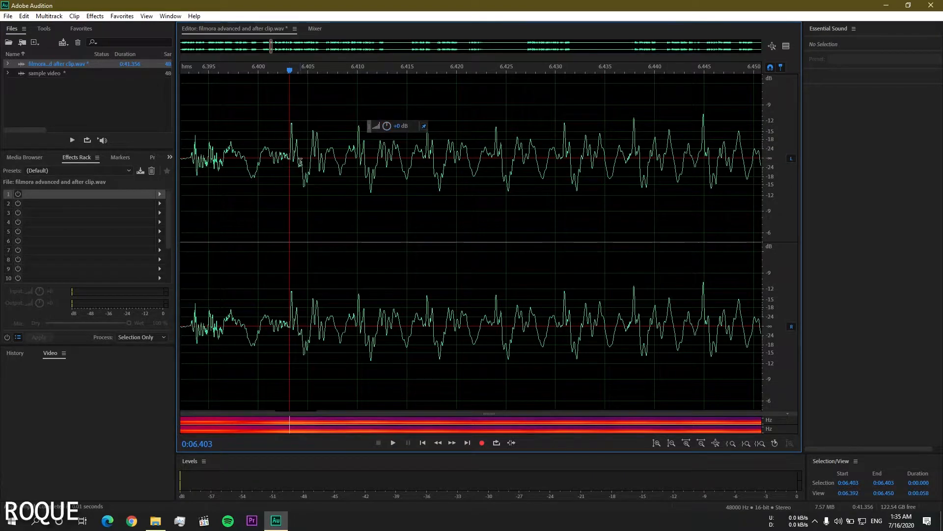
pyautogui.scroll(-1, 290, 157)
pyautogui.scroll(-6, 290, 158)
pyautogui.press('Home')
pyautogui.press('space')
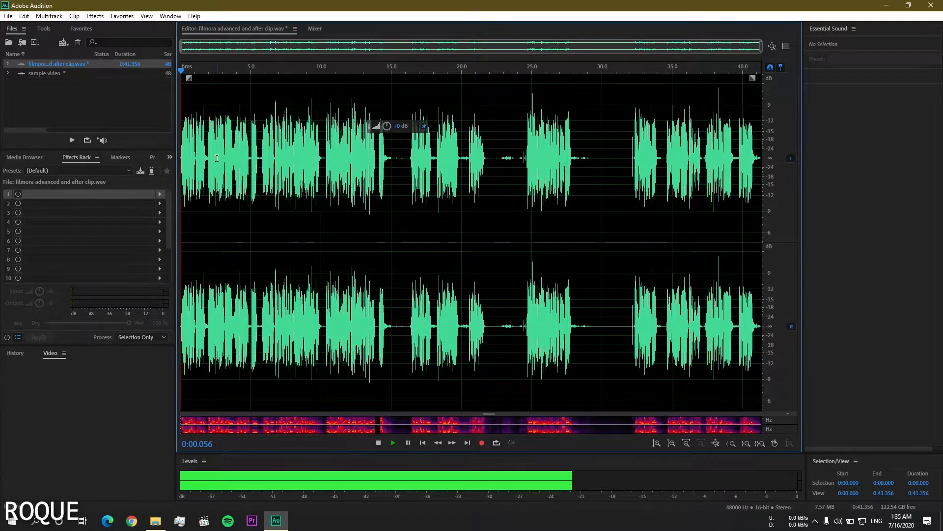
# Step: Select the entire recording and add a DeEsser in effects rack slot 1 with the 4410 - 7000 Hz DeEsser preset
pyautogui.hotkey('ctrl', 'a')
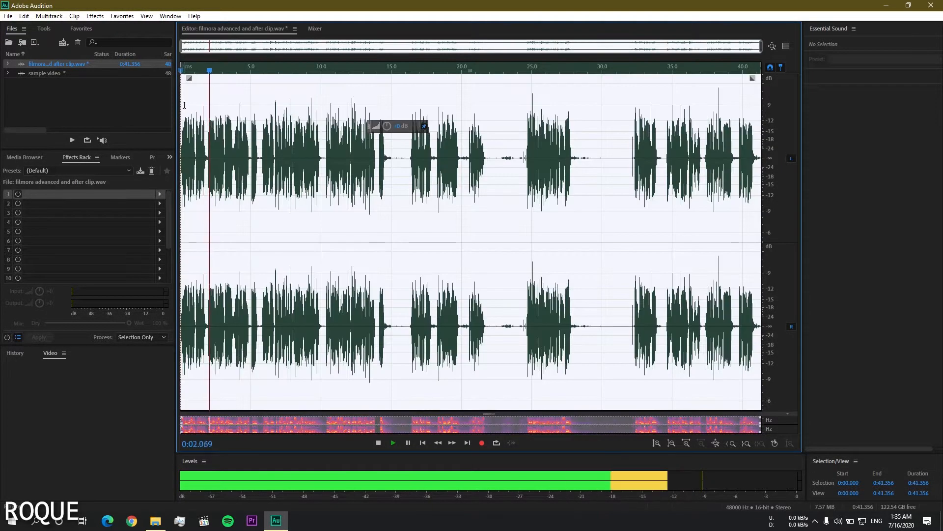
pyautogui.press('space')
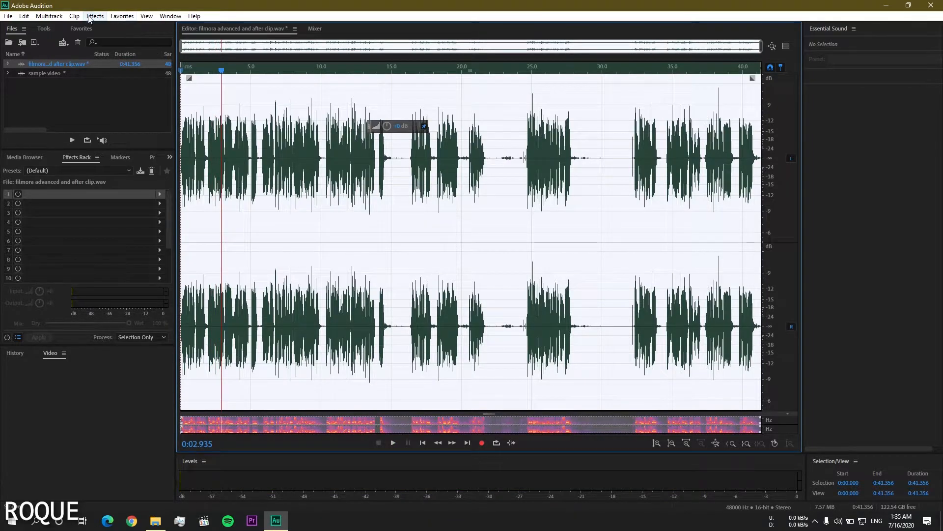
pyautogui.click(159, 193)
pyautogui.moveTo(231, 234)
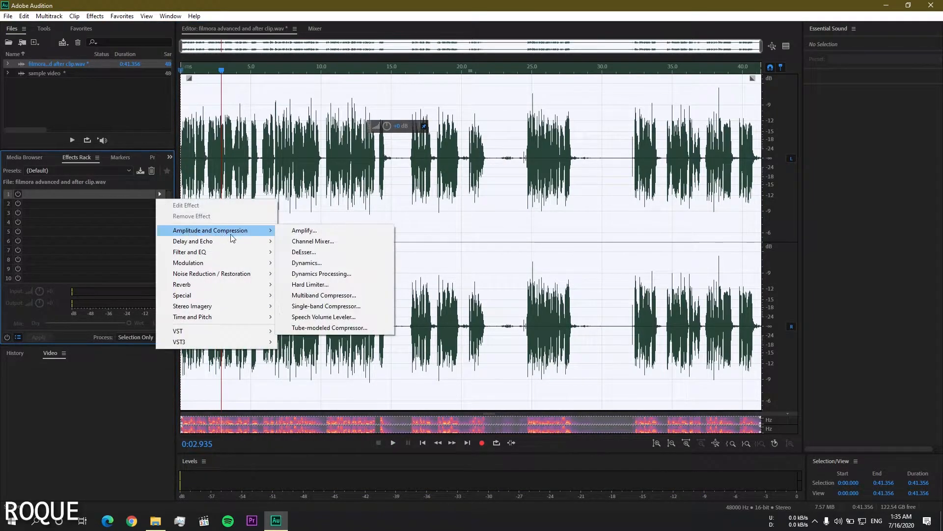
pyautogui.click(318, 252)
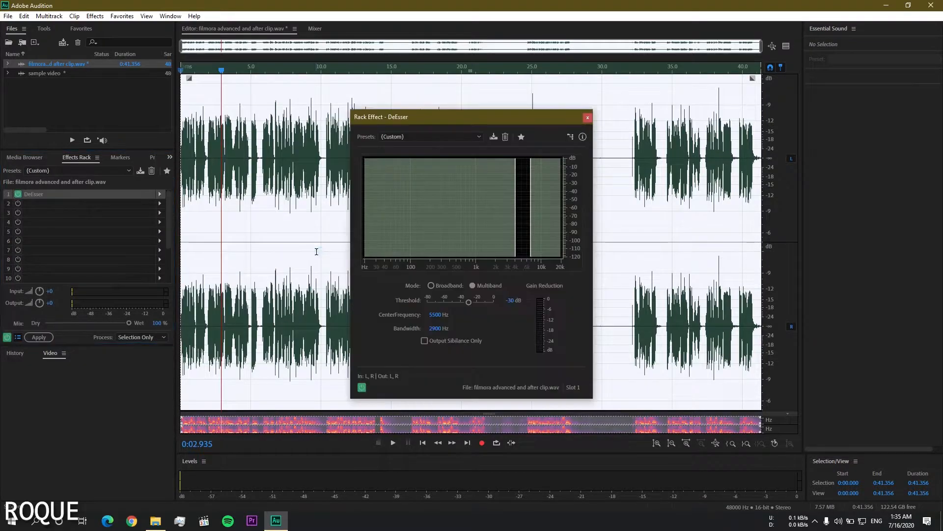
pyautogui.click(413, 138)
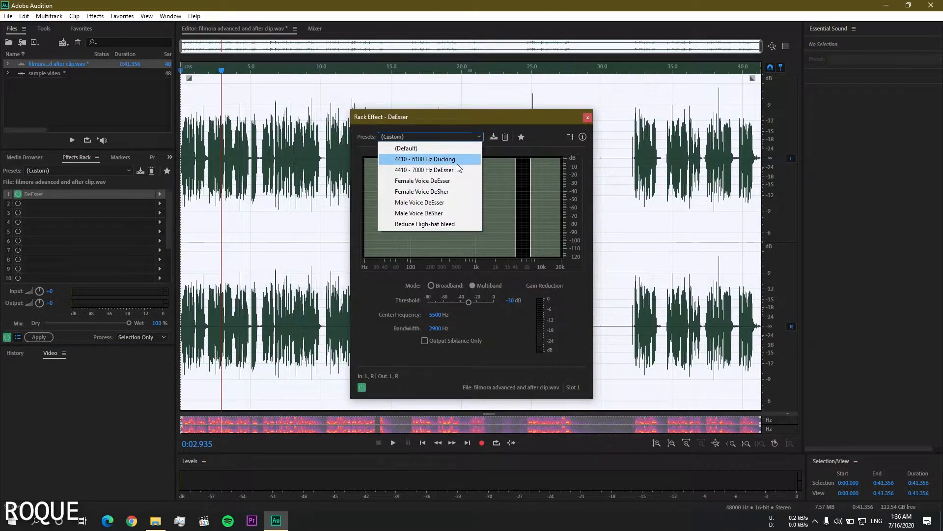
pyautogui.click(427, 171)
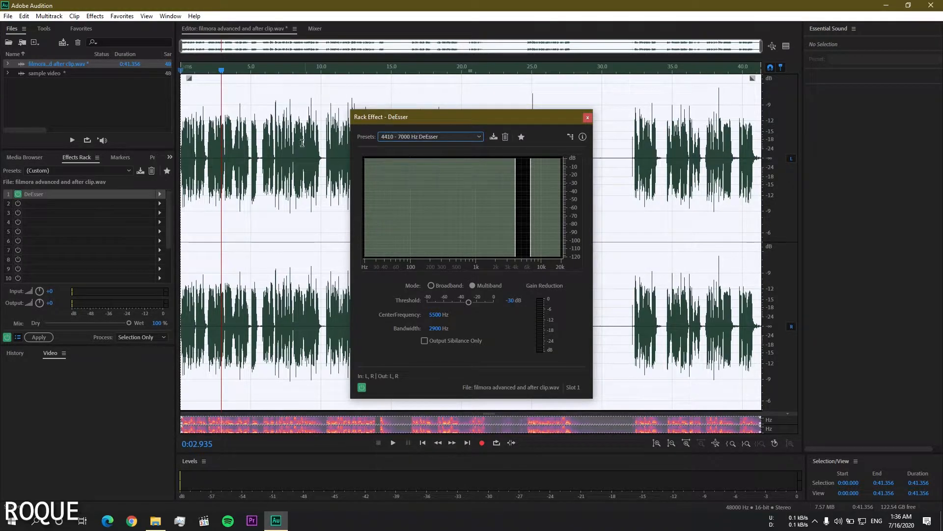
# Step: Play the recording from the start and switch the DeEsser off and on to compare the sound
pyautogui.moveTo(221, 72); pyautogui.dragTo(164, 76)
pyautogui.press('space')
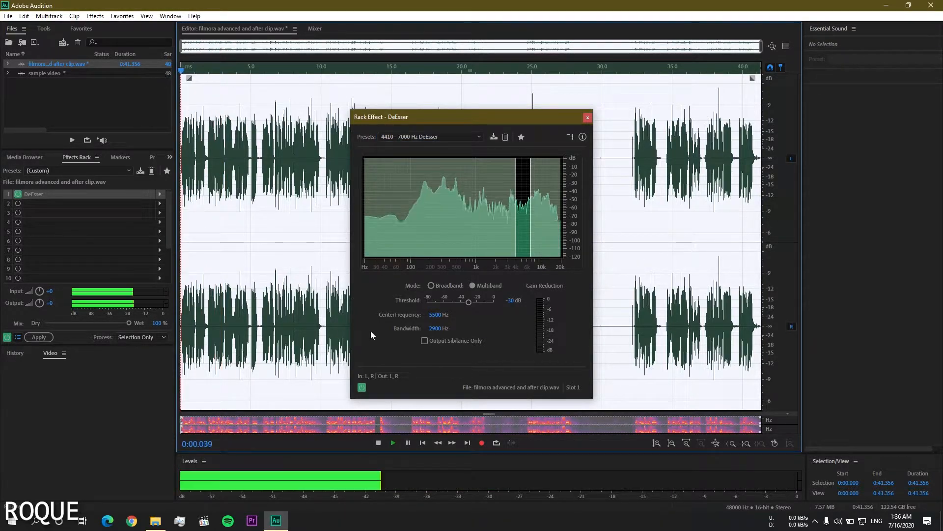
pyautogui.click(362, 387)
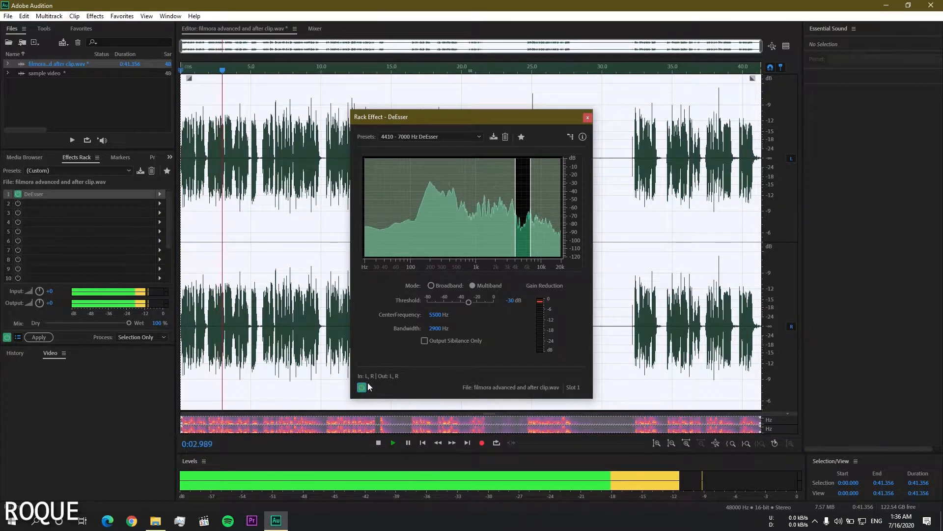
pyautogui.click(587, 117)
pyautogui.click(18, 194)
pyautogui.click(19, 194)
# Step: Add a Multiband Compressor in effects rack slot 2 with the Raise Vocals preset and play the recording from the start
pyautogui.click(159, 203)
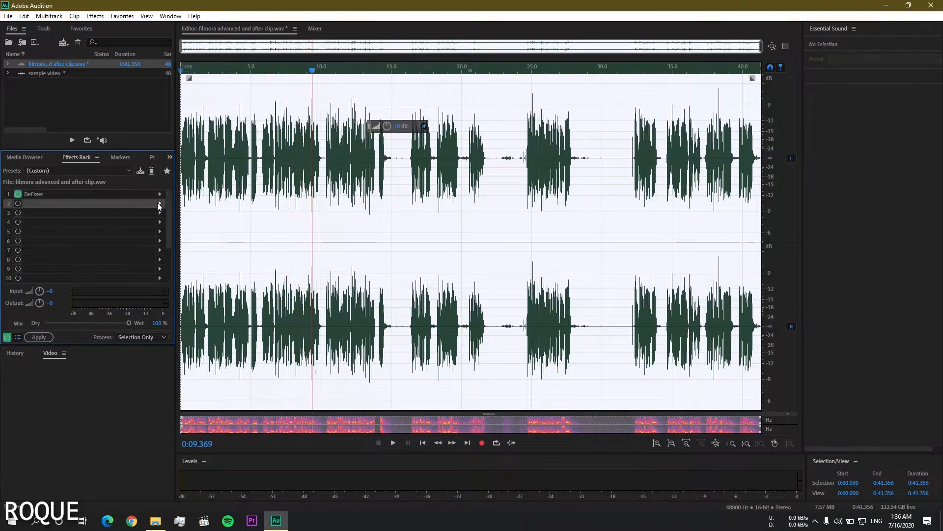
pyautogui.moveTo(272, 241)
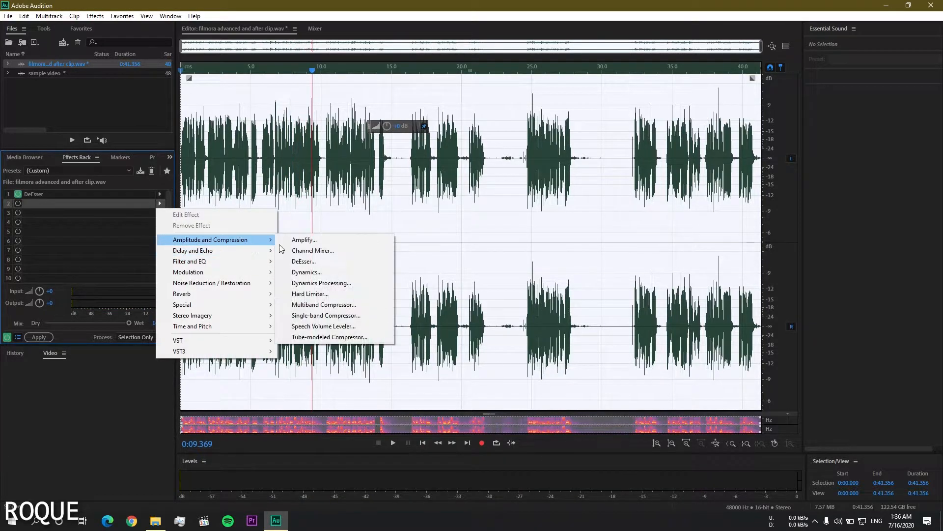
pyautogui.click(322, 304)
pyautogui.click(382, 114)
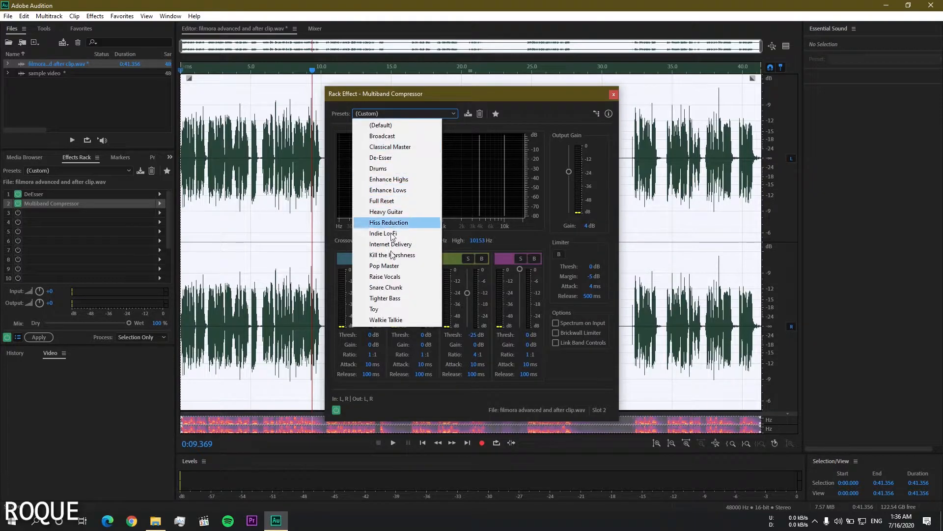
pyautogui.click(388, 276)
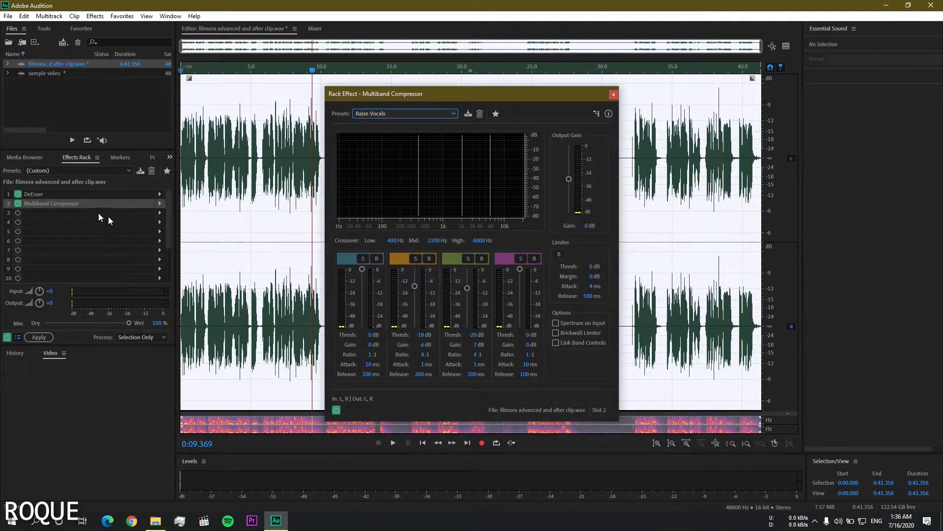
pyautogui.click(185, 72)
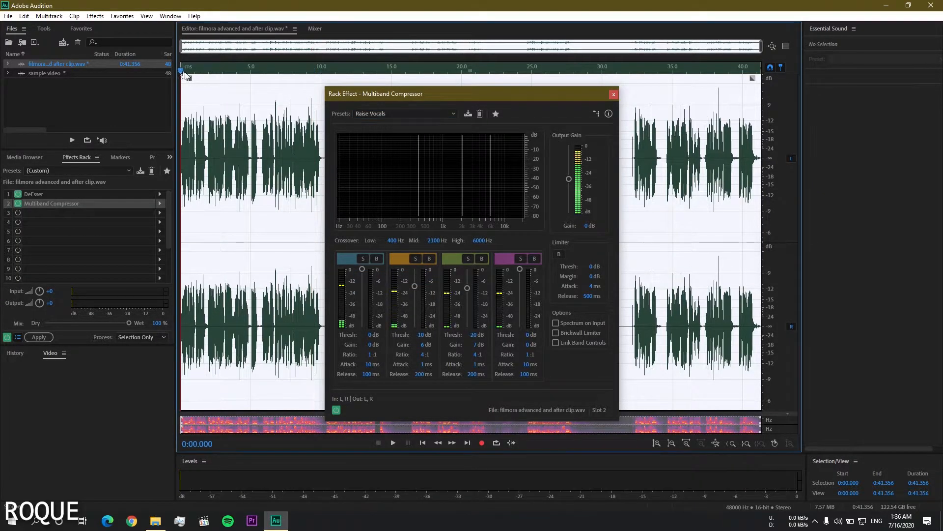
pyautogui.press('space')
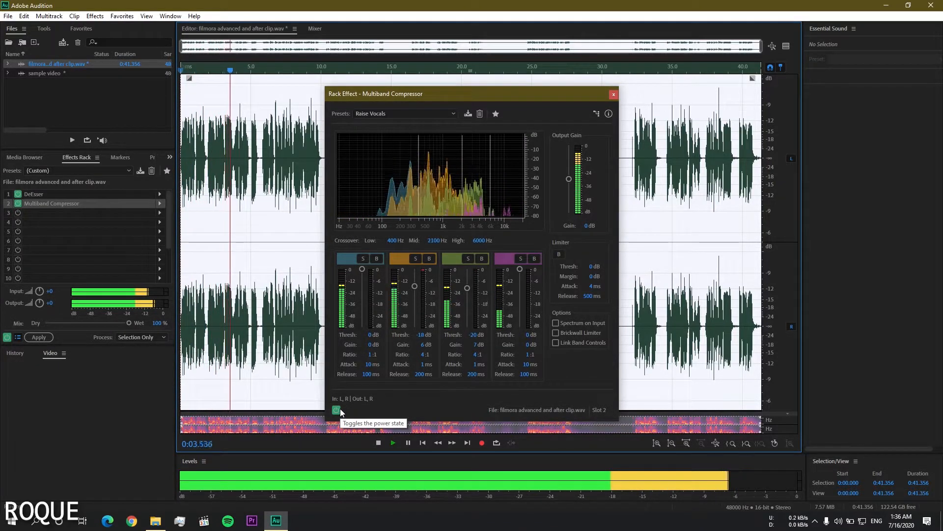
# Step: Audition the Multiband Compressor presets one after another during playback, from Classical Master through Drums, Hiss Reduction and Pop Master to Raise Vocals
pyautogui.click(405, 114)
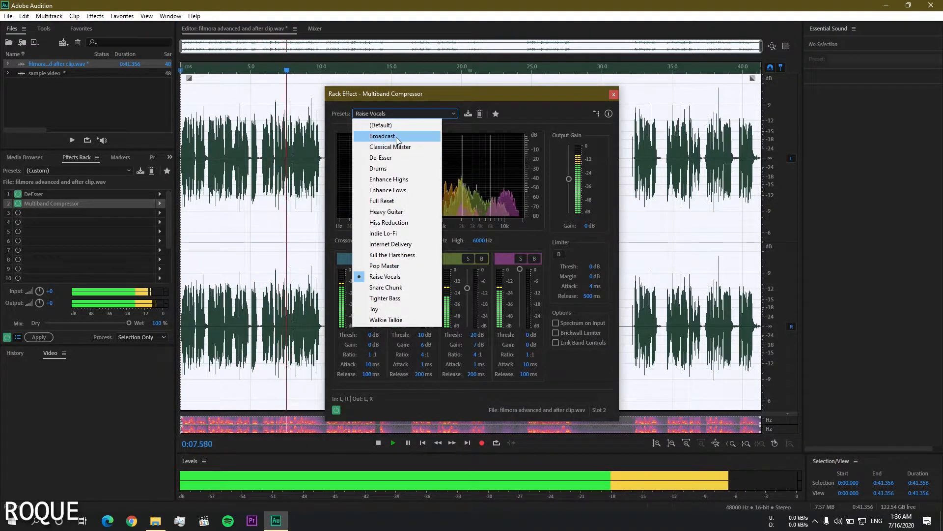
pyautogui.click(396, 136)
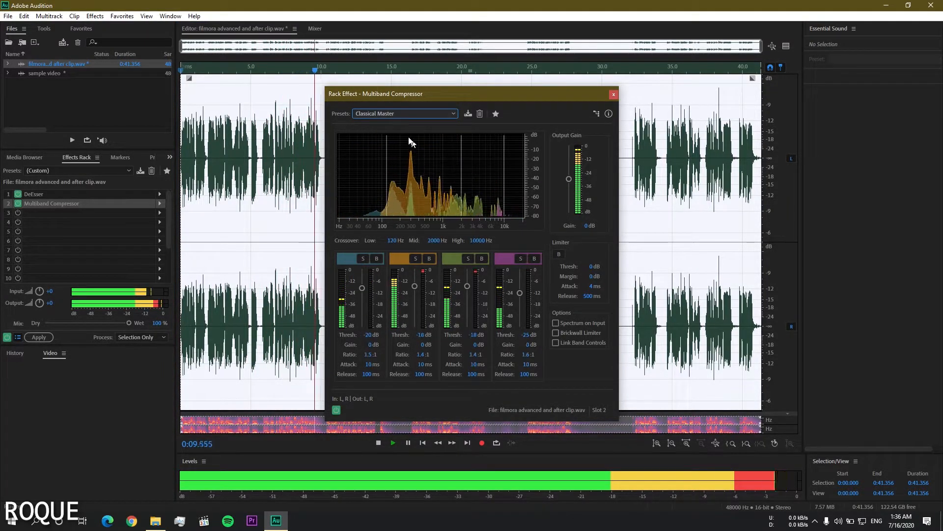
pyautogui.press('Down')
pyautogui.press('Down')
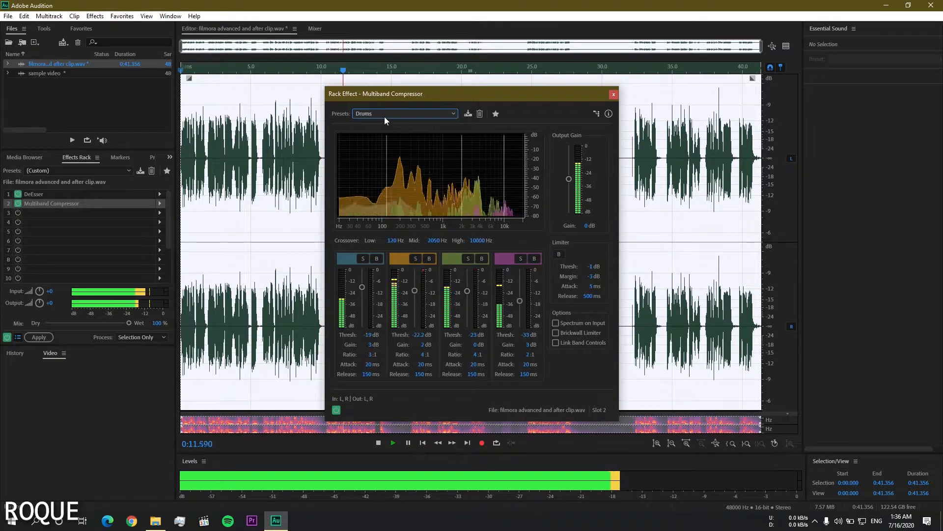
pyautogui.press('Down')
pyautogui.press('Down')
pyautogui.press('Down')
pyautogui.press('Down')
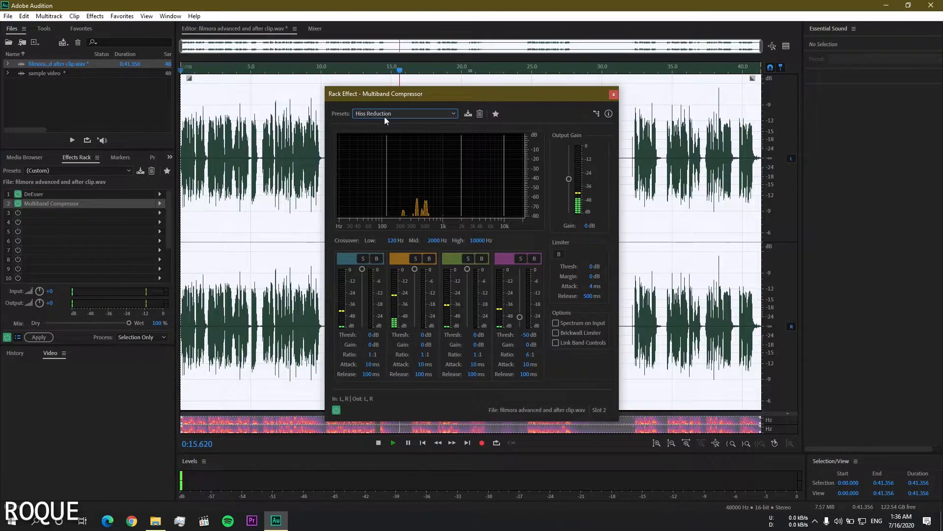
pyautogui.press('Down')
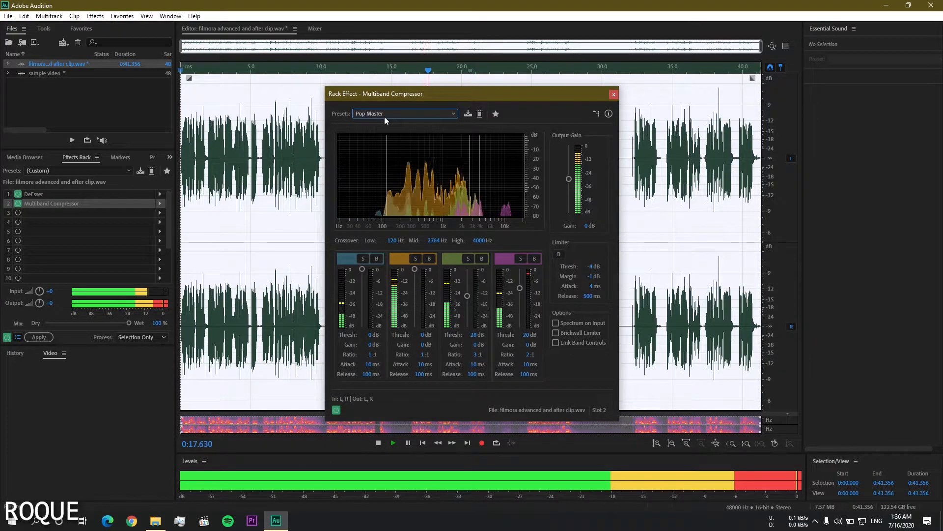
pyautogui.press('Down')
pyautogui.press('Down')
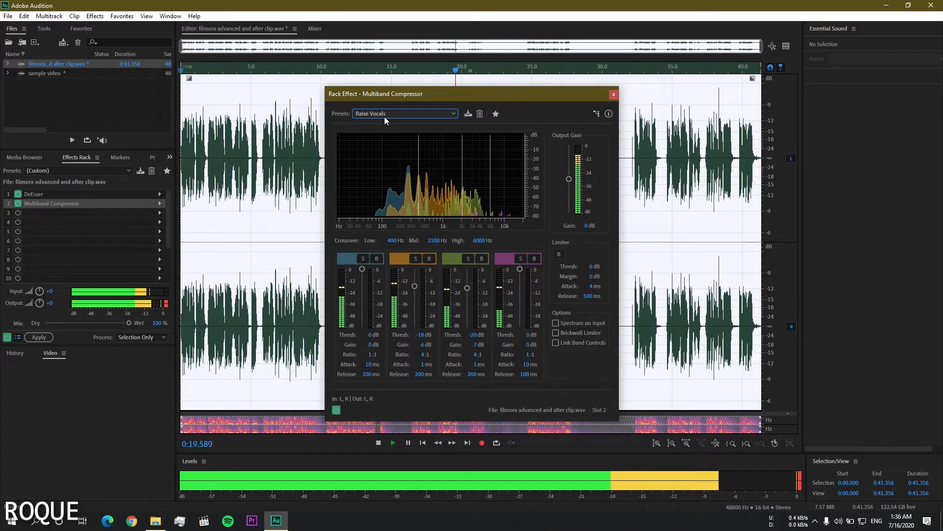
# Step: Switch the Multiband Compressor to the De-Esser preset and compare the recording from the start with the effect bypassed and active
pyautogui.click(384, 116)
pyautogui.click(412, 161)
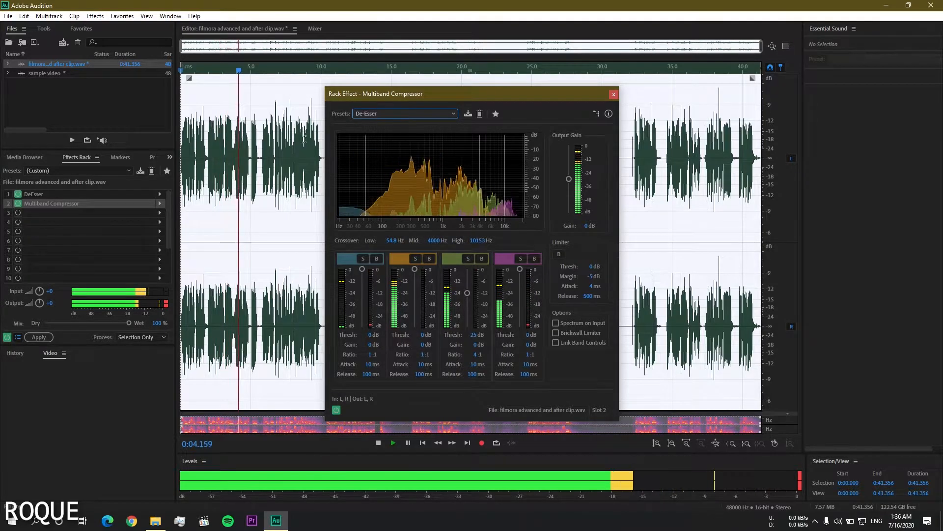
pyautogui.click(185, 70)
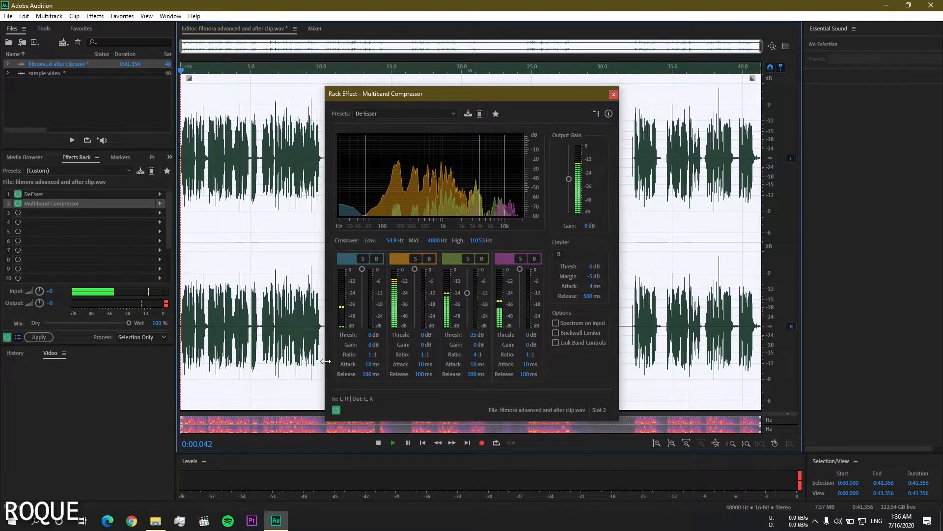
pyautogui.click(336, 410)
pyautogui.click(336, 409)
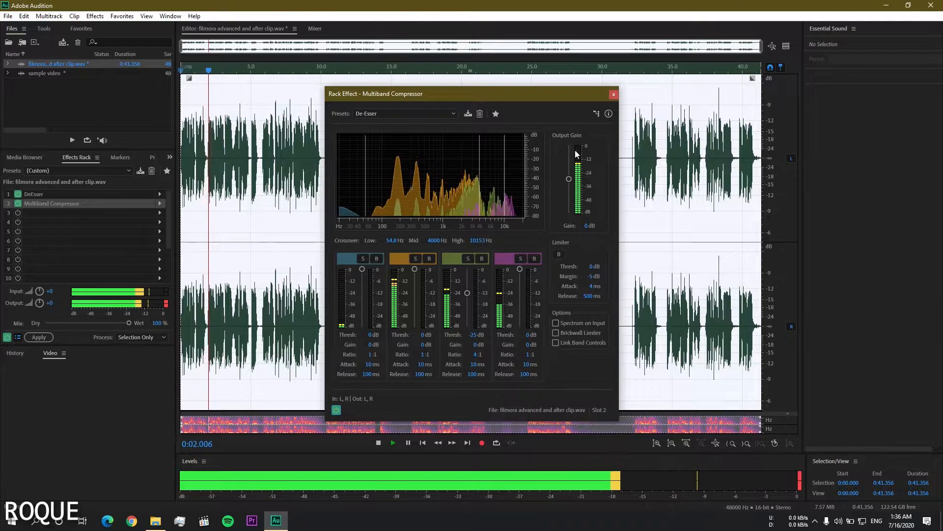
pyautogui.click(613, 94)
# Step: Add a Parametric Equalizer in effects rack slot 3, try its presets 01 and 02, and reset it to the (Default) preset
pyautogui.click(161, 212)
pyautogui.moveTo(205, 272)
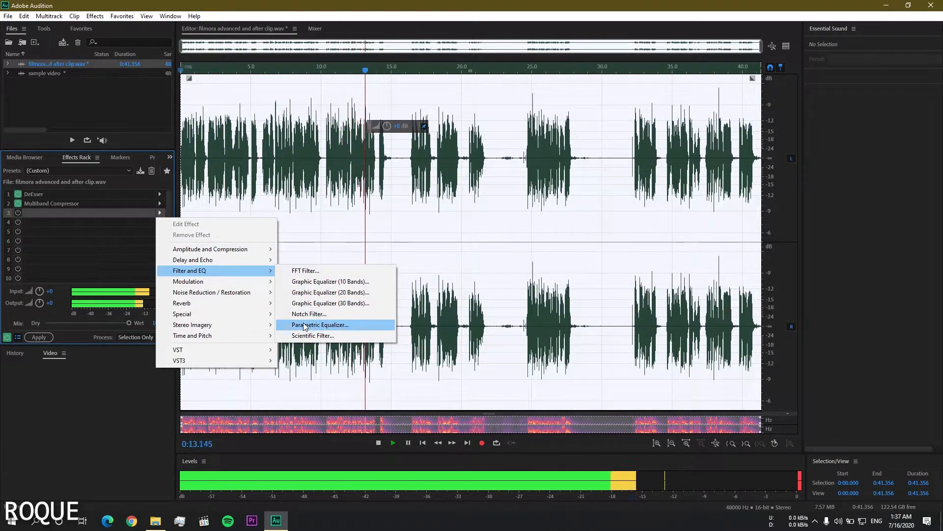
pyautogui.click(320, 325)
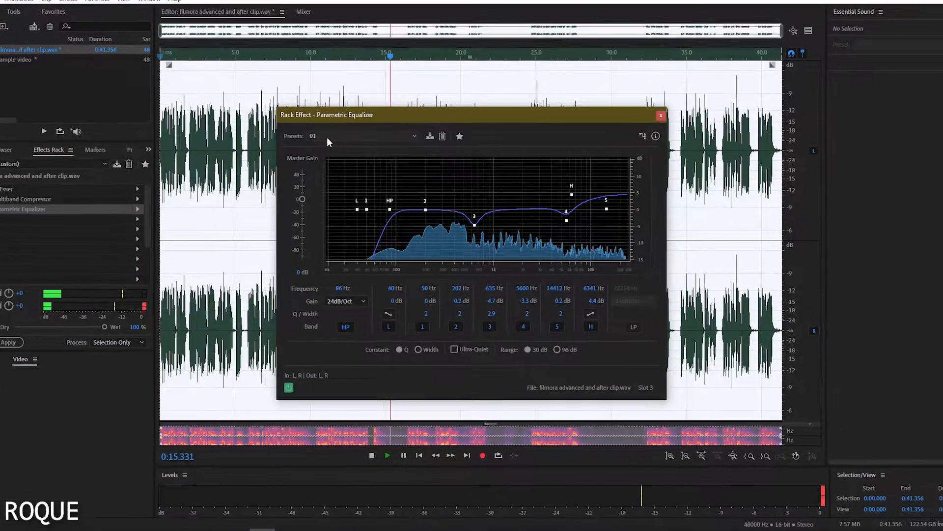
pyautogui.click(337, 146)
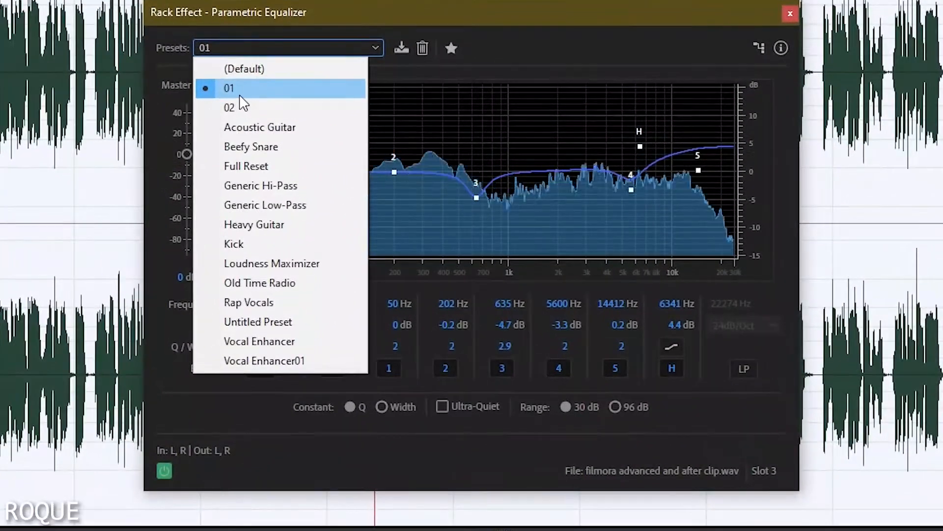
pyautogui.click(295, 131)
pyautogui.click(303, 100)
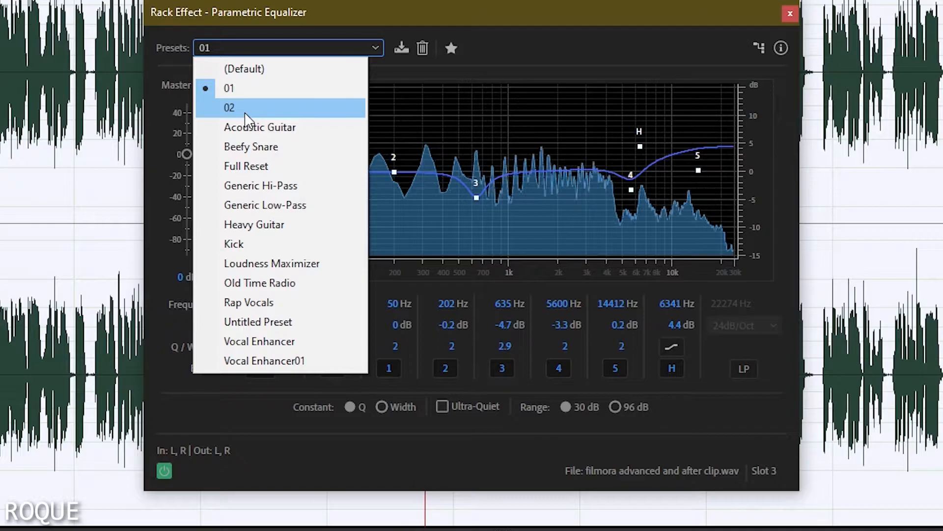
pyautogui.click(246, 108)
pyautogui.click(254, 48)
pyautogui.click(235, 65)
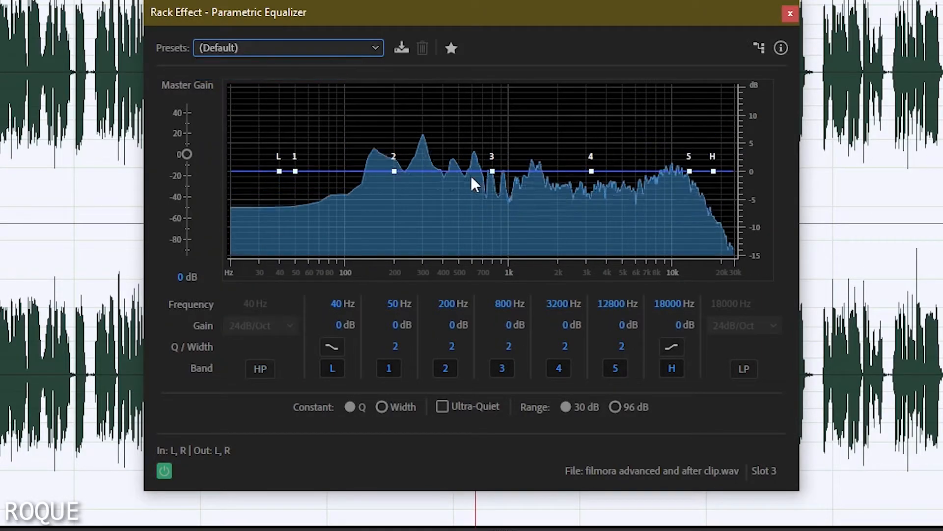
# Step: Enable the equalizer's high-pass filter at about 67 Hz and raise the high shelf to about 8.2 dB at 16321 Hz
pyautogui.click(263, 369)
pyautogui.moveTo(279, 171); pyautogui.dragTo(318, 173)
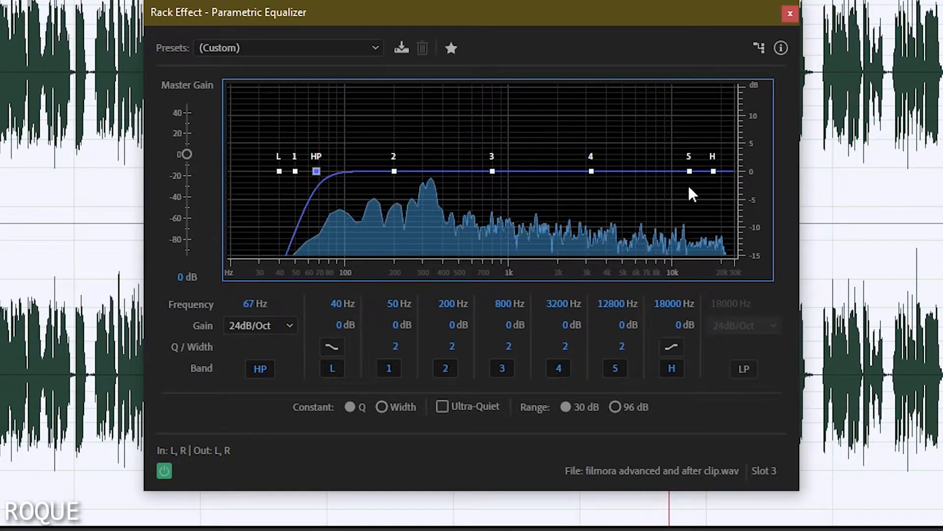
pyautogui.moveTo(714, 170); pyautogui.dragTo(707, 125)
# Step: Cut equalizer band 3 to about -6.5 dB at 651 Hz with a Q of 3, comparing the sound with the equalizer bypassed
pyautogui.moveTo(492, 172); pyautogui.dragTo(492, 192)
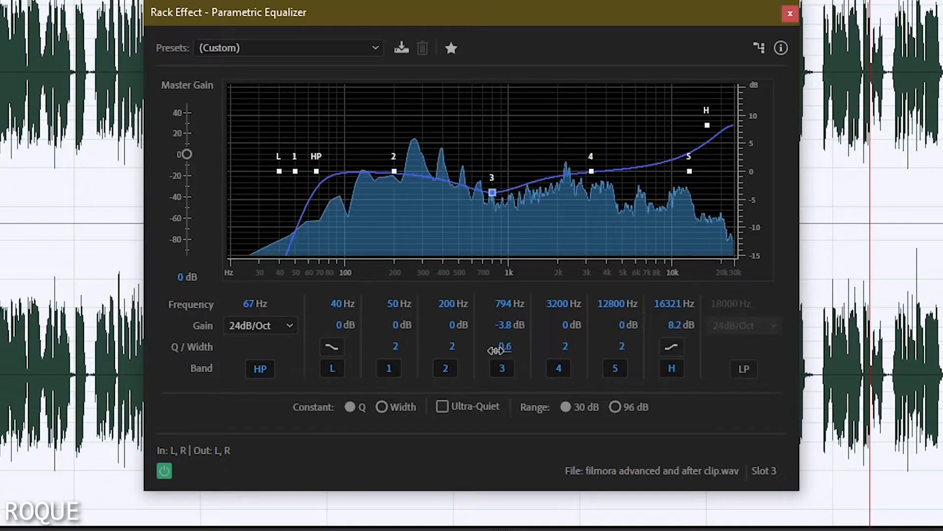
pyautogui.moveTo(514, 346); pyautogui.dragTo(505, 347)
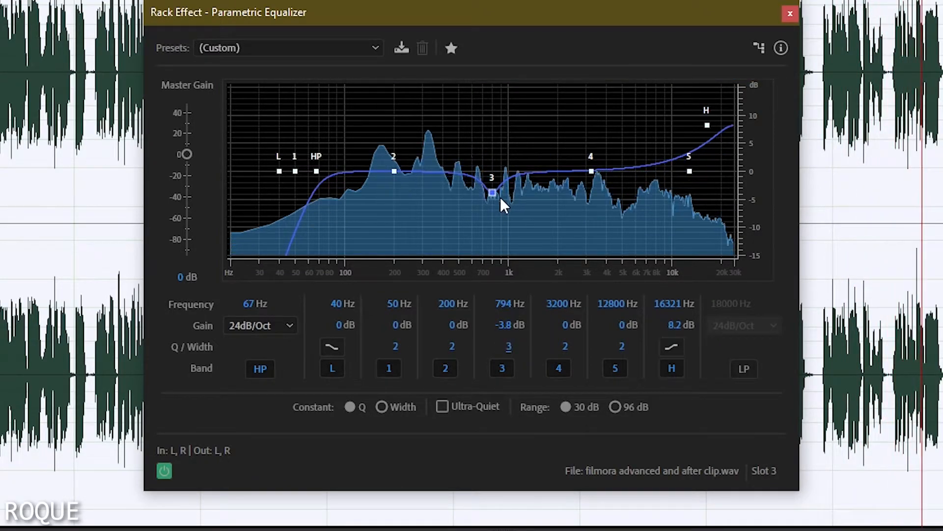
pyautogui.moveTo(493, 197); pyautogui.dragTo(492, 210)
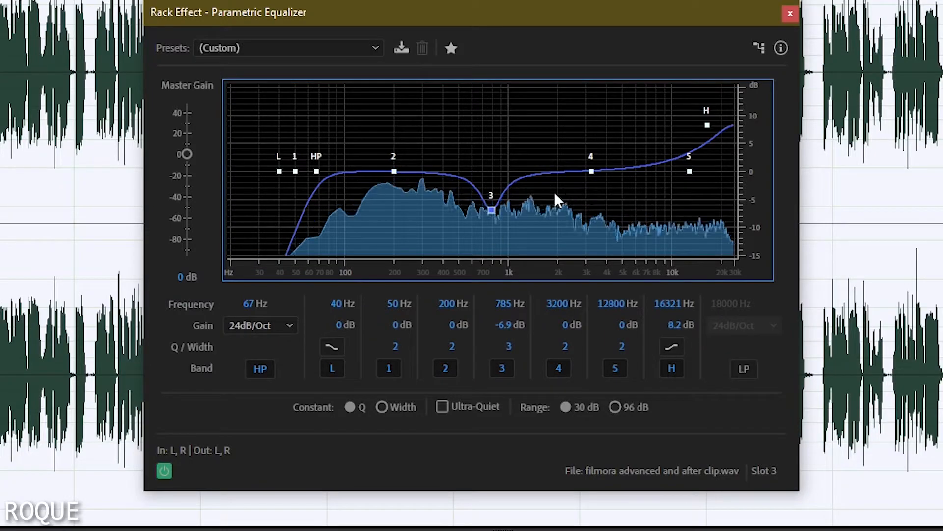
pyautogui.click(164, 470)
pyautogui.click(166, 470)
pyautogui.moveTo(491, 210)
pyautogui.mouseDown()
pyautogui.moveTo(491, 233)
pyautogui.moveTo(483, 133)
pyautogui.moveTo(493, 67)
pyautogui.moveTo(626, 55)
pyautogui.moveTo(491, 79)
pyautogui.moveTo(205, 73)
pyautogui.moveTo(488, 119)
pyautogui.moveTo(483, 260)
pyautogui.moveTo(480, 143)
pyautogui.moveTo(478, 209)
pyautogui.mouseUp()
# Step: Save the current equalizer settings as a preset named fgfgh
pyautogui.click(401, 47)
pyautogui.write('fgfgh')
pyautogui.click(474, 265)
# Step: Compare equalizer presets 01 and 02, keep preset 01, and close the Parametric Equalizer
pyautogui.click(300, 49)
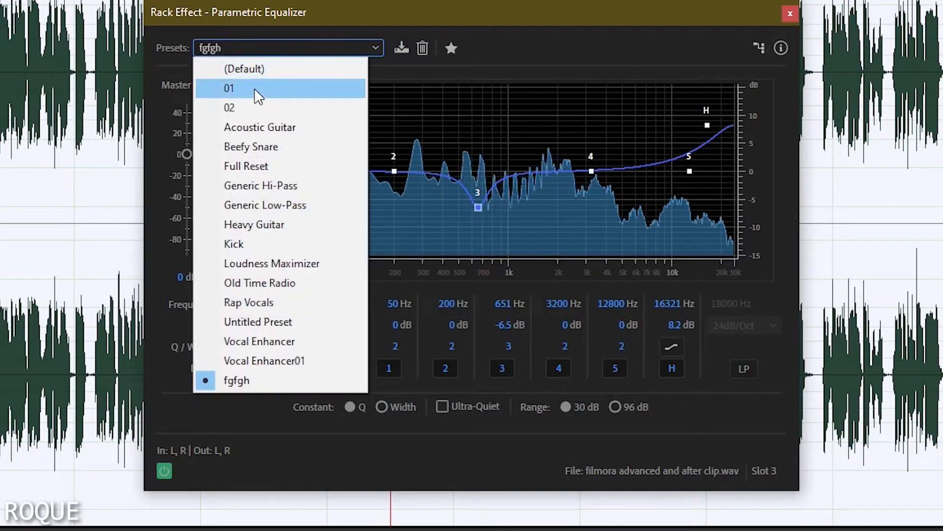
pyautogui.click(256, 89)
pyautogui.click(214, 48)
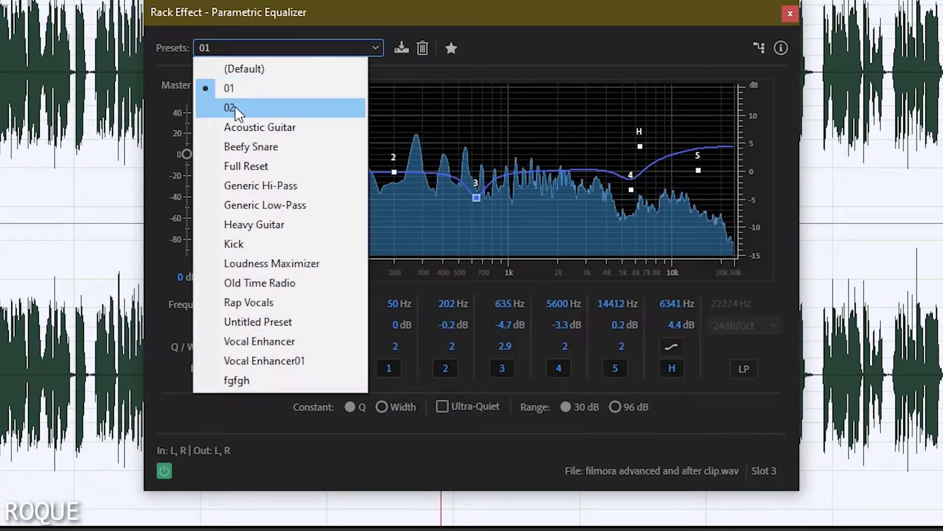
pyautogui.click(237, 111)
pyautogui.click(249, 53)
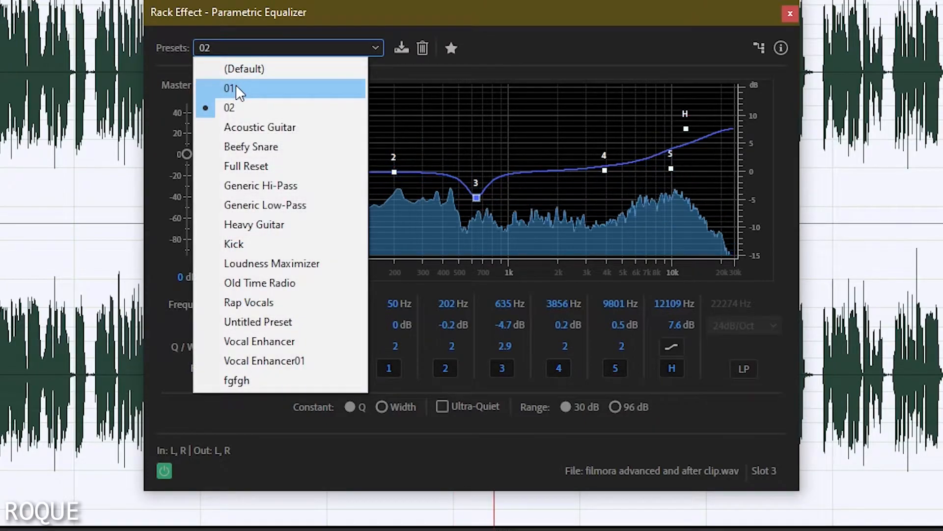
pyautogui.click(236, 85)
pyautogui.click(790, 13)
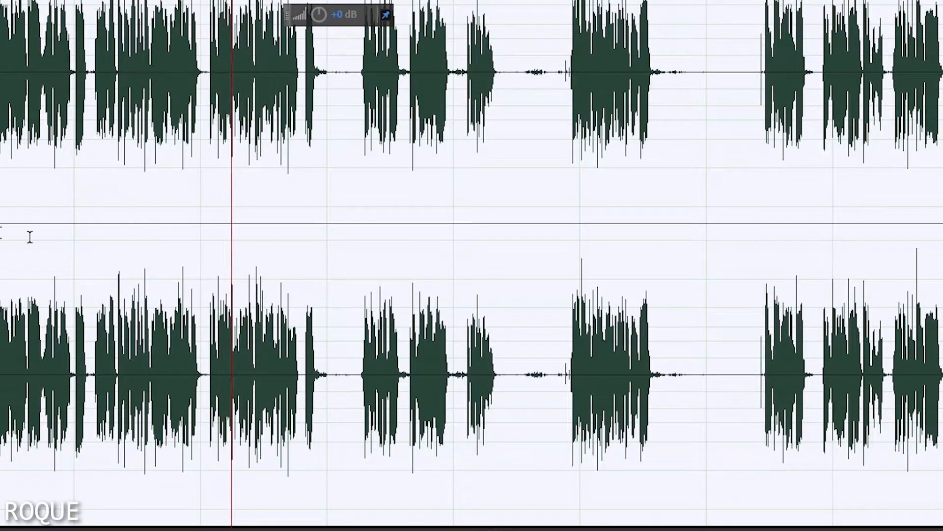
# Step: Add the Mastering effect in effects rack slot 4 and shift the peaking point of its equalizer slightly lower
pyautogui.click(1, 197)
pyautogui.moveTo(59, 369)
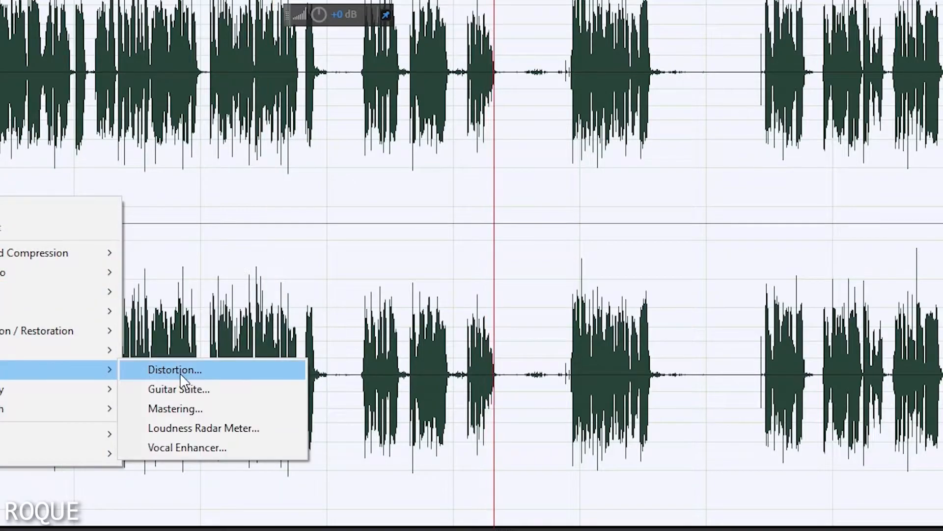
pyautogui.click(162, 412)
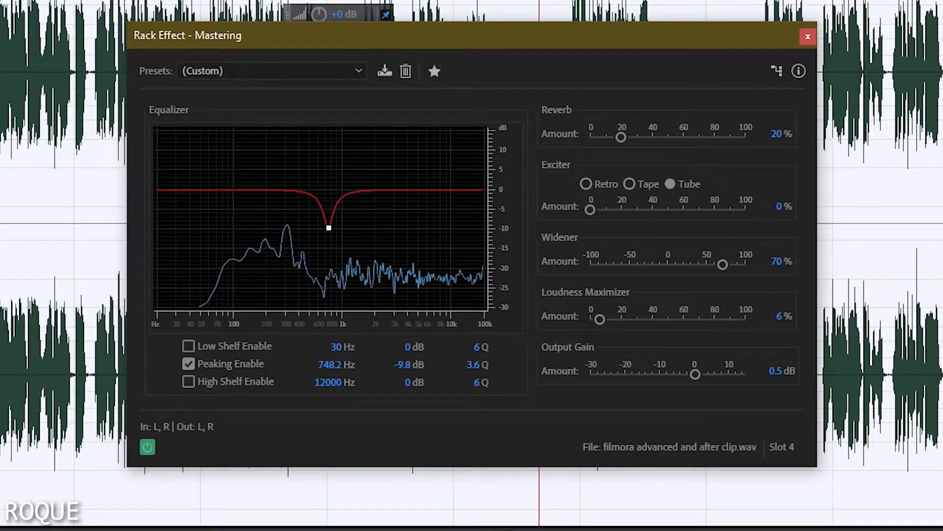
pyautogui.click(250, 69)
pyautogui.click(250, 69)
pyautogui.moveTo(329, 227)
pyautogui.mouseDown()
pyautogui.moveTo(329, 238)
pyautogui.moveTo(189, 235)
pyautogui.moveTo(433, 204)
pyautogui.moveTo(295, 122)
pyautogui.moveTo(198, 87)
pyautogui.moveTo(415, 93)
pyautogui.moveTo(506, 59)
pyautogui.moveTo(463, 63)
pyautogui.moveTo(234, 297)
pyautogui.moveTo(408, 126)
pyautogui.moveTo(330, 267)
pyautogui.moveTo(323, 234)
pyautogui.mouseUp()
# Step: Try the Bright Hype preset in the Mastering effect, followed by the Mid Enhancer preset
pyautogui.click(231, 71)
pyautogui.click(231, 87)
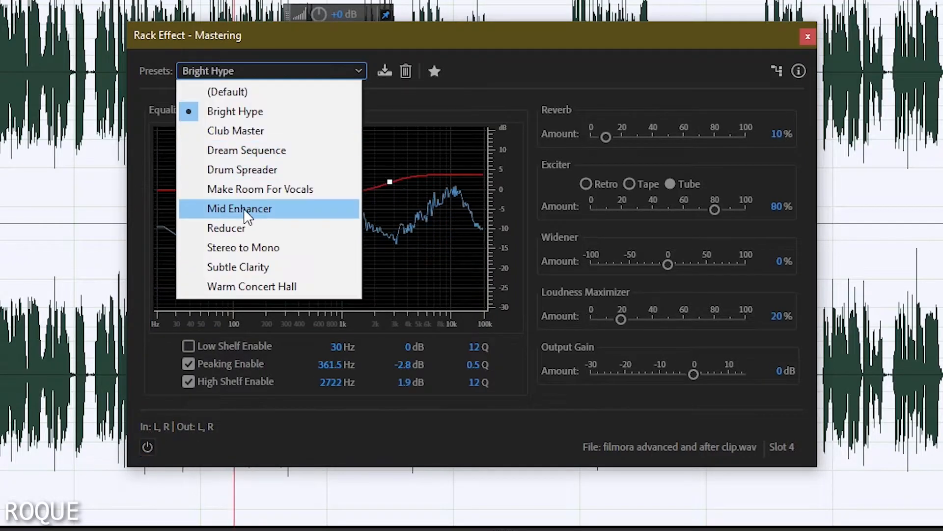
pyautogui.click(245, 211)
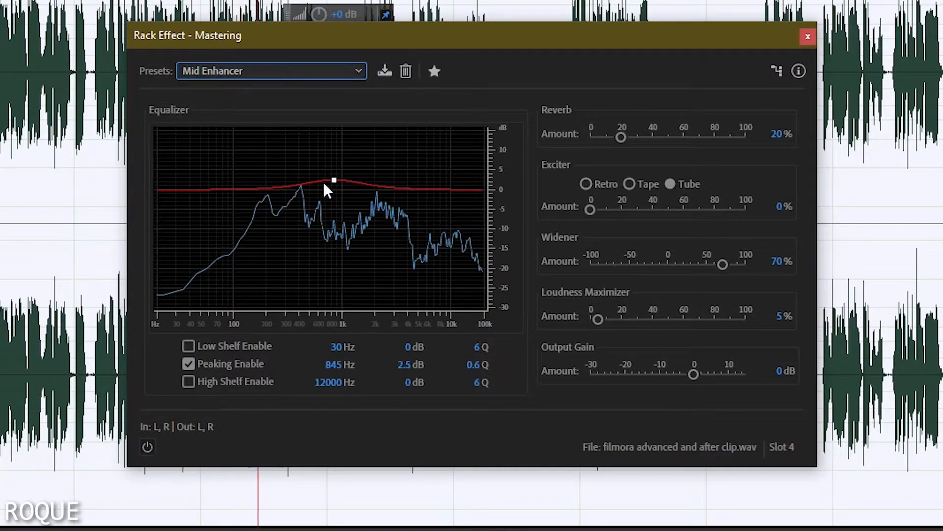
# Step: Try reshaping the Mid Enhancer peaking band with a narrower Q of about 8.4, and reset Mastering to the default preset
pyautogui.moveTo(333, 181); pyautogui.dragTo(329, 215)
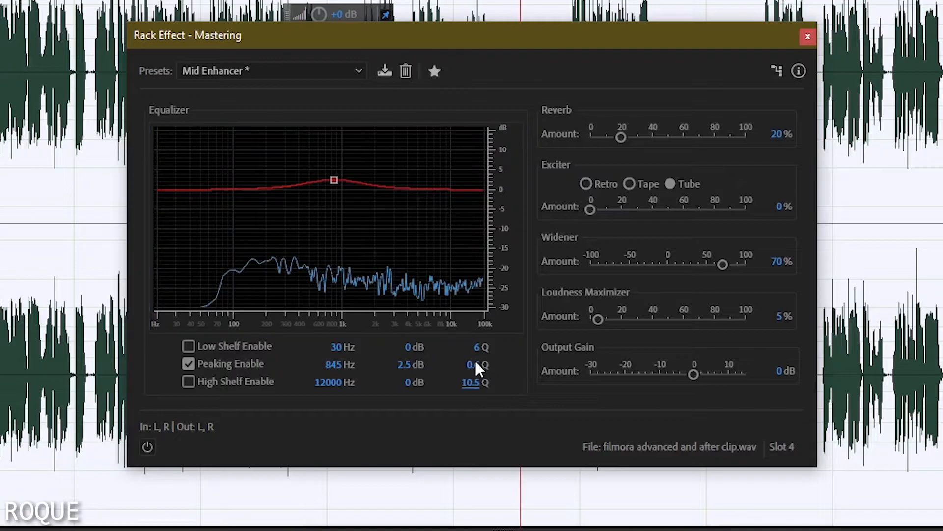
pyautogui.moveTo(474, 364); pyautogui.dragTo(455, 361)
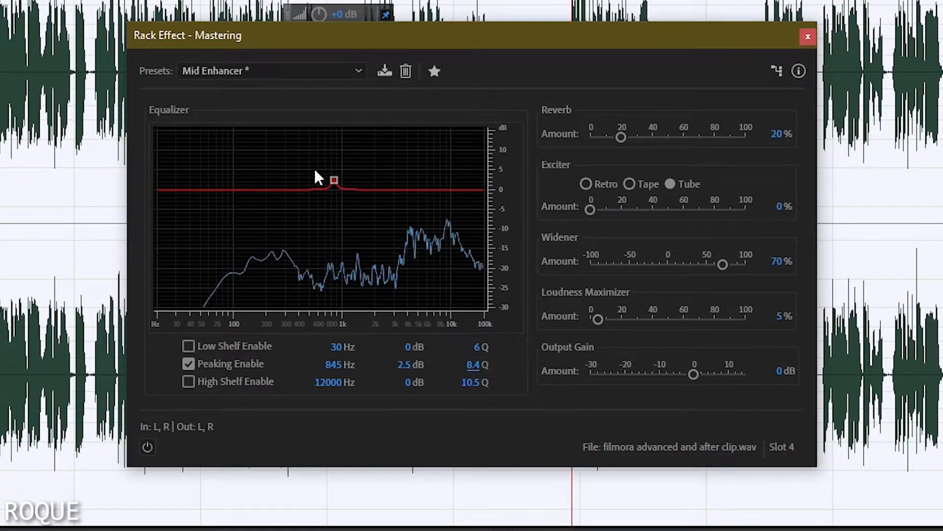
pyautogui.moveTo(334, 182); pyautogui.dragTo(331, 157)
pyautogui.moveTo(475, 366); pyautogui.dragTo(449, 363)
pyautogui.click(210, 74)
pyautogui.click(220, 90)
# Step: Load the Mid Enhancer mastering preset and reshape its peaking band into a cut of about -9.3 dB at 853 Hz with a Q of 2.6
pyautogui.click(221, 73)
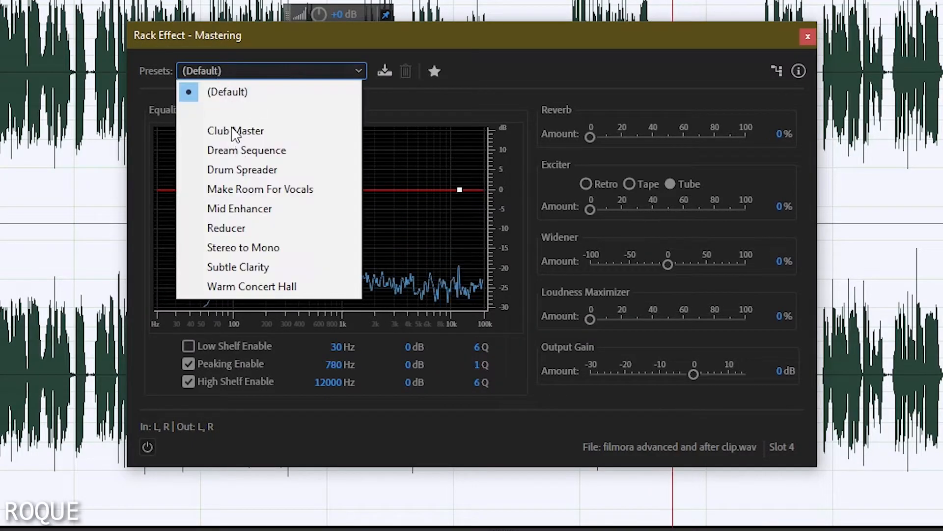
pyautogui.click(261, 210)
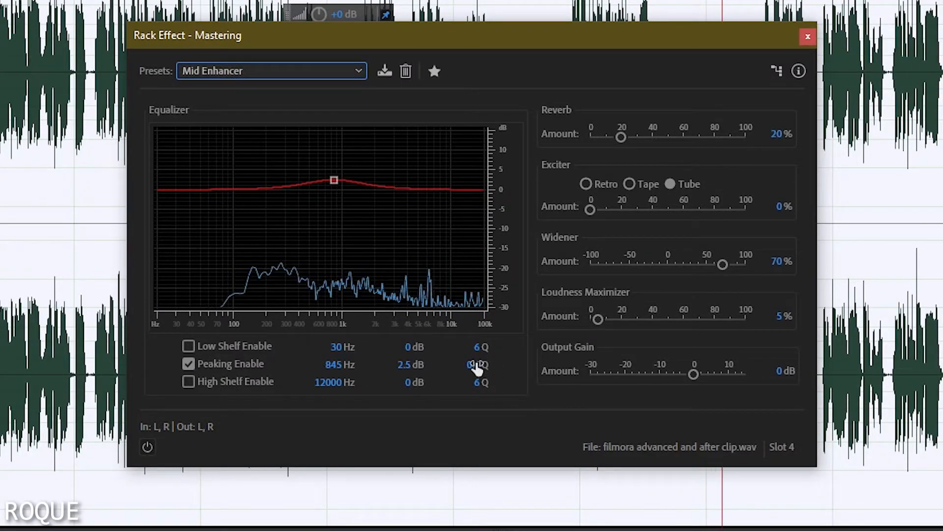
pyautogui.moveTo(326, 185); pyautogui.dragTo(336, 218)
pyautogui.moveTo(476, 372); pyautogui.dragTo(492, 365)
pyautogui.moveTo(336, 218); pyautogui.dragTo(333, 233)
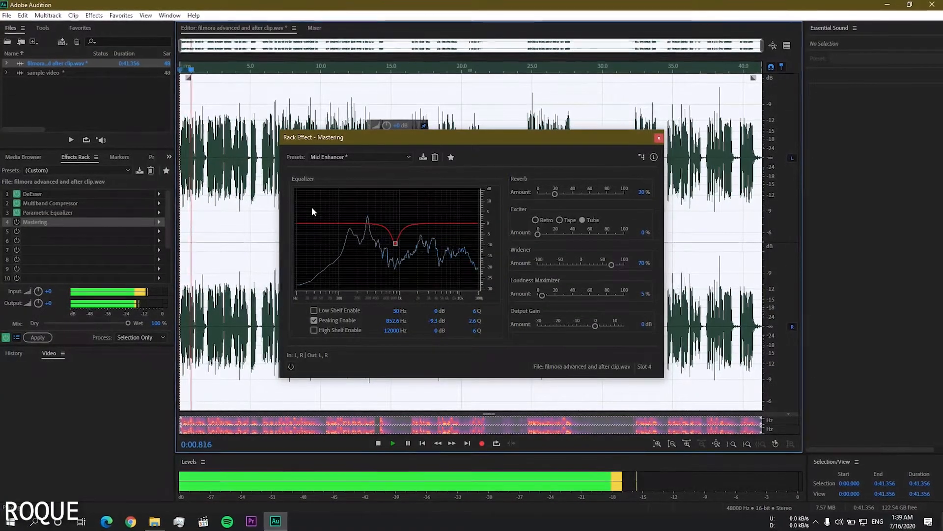
# Step: Close the Mastering effect, then apply the whole effects rack to the recording and play it from the start
pyautogui.click(658, 138)
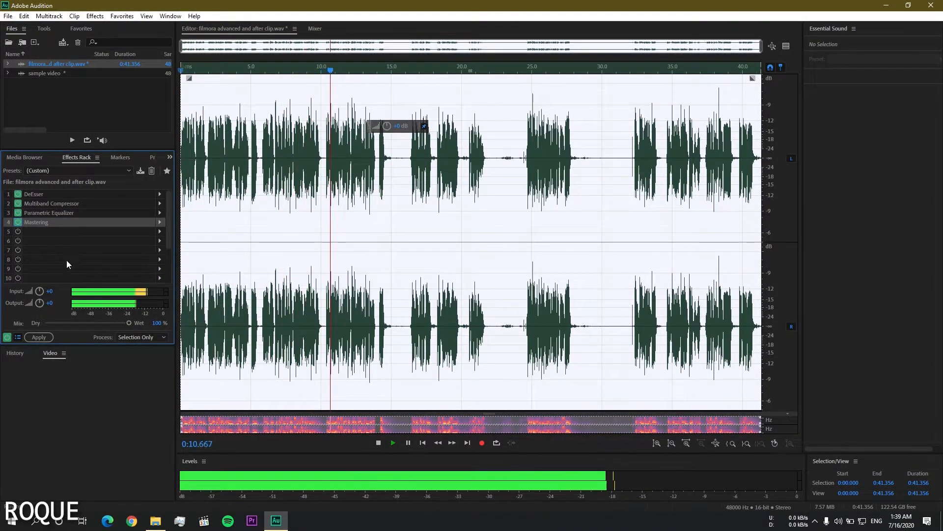
pyautogui.press('space')
pyautogui.click(38, 337)
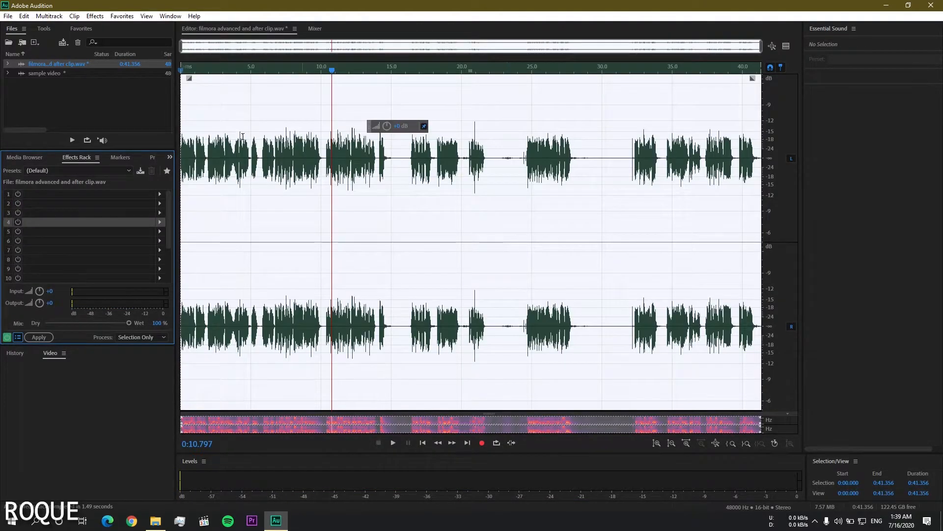
pyautogui.click(183, 70)
pyautogui.press('space')
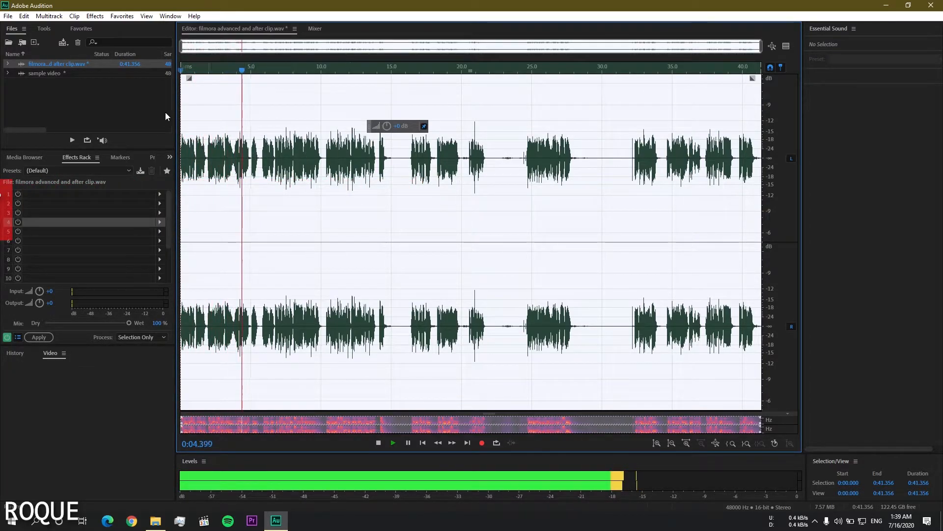
# Step: Preview the standalone Vocal Enhancer effect on the recording with the Male and Music modes, and close it without applying
pyautogui.click(95, 16)
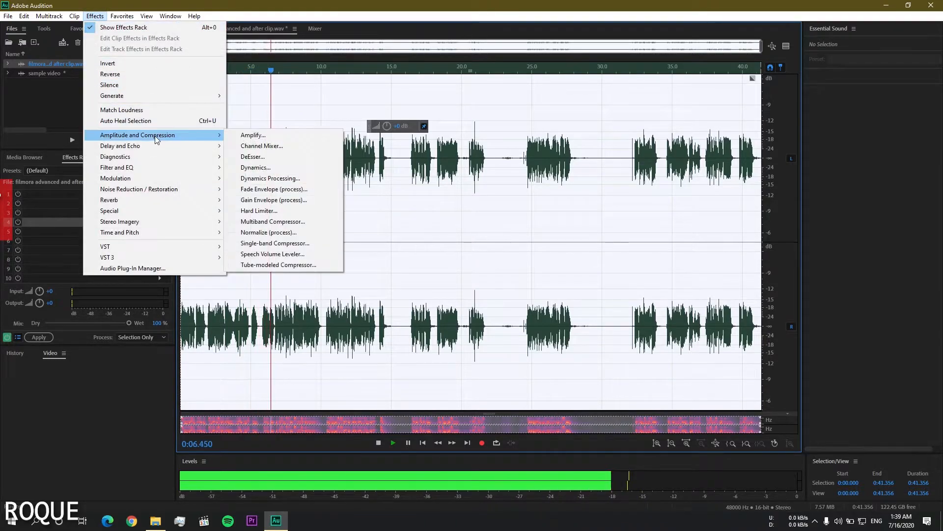
pyautogui.moveTo(216, 210)
pyautogui.click(252, 264)
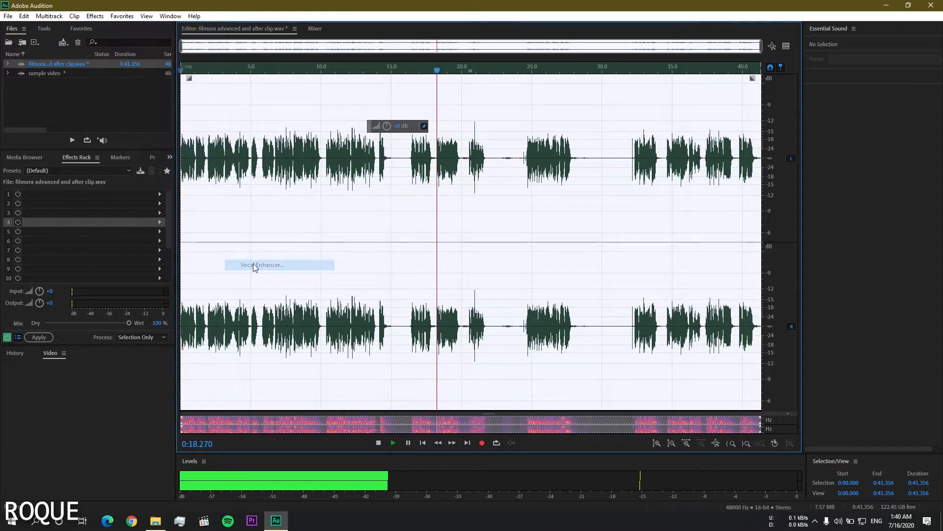
pyautogui.click(182, 70)
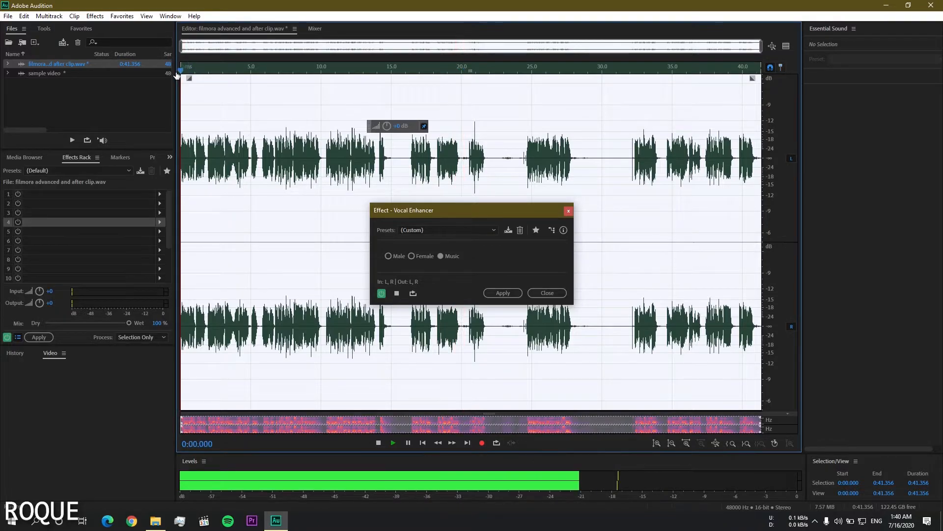
pyautogui.click(388, 256)
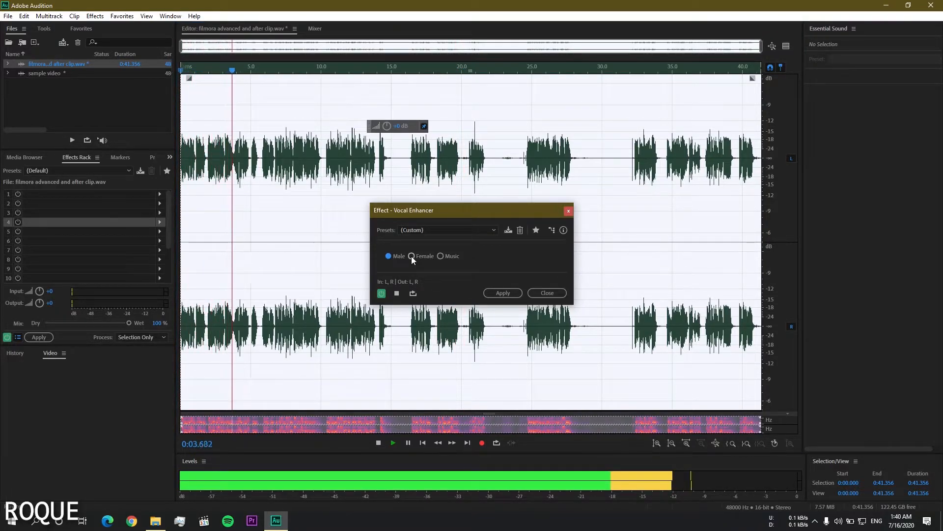
pyautogui.click(440, 256)
pyautogui.click(438, 230)
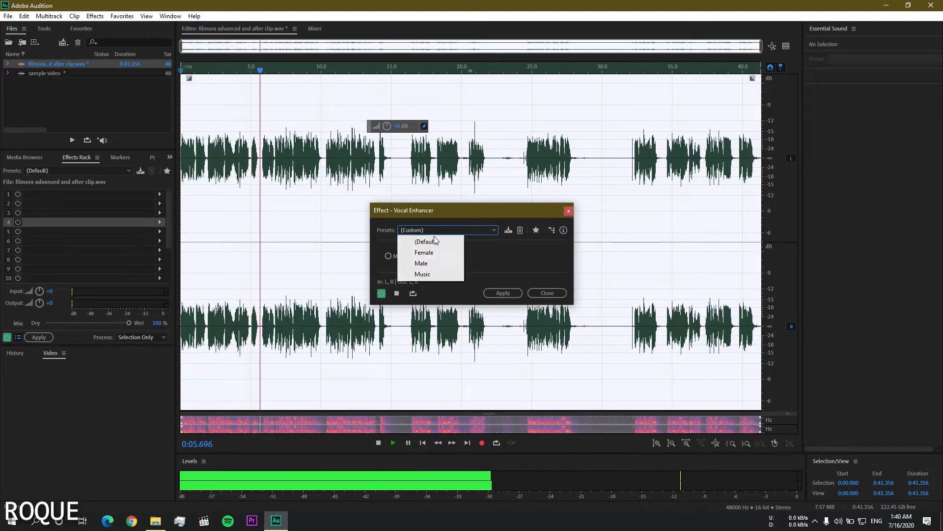
pyautogui.click(434, 241)
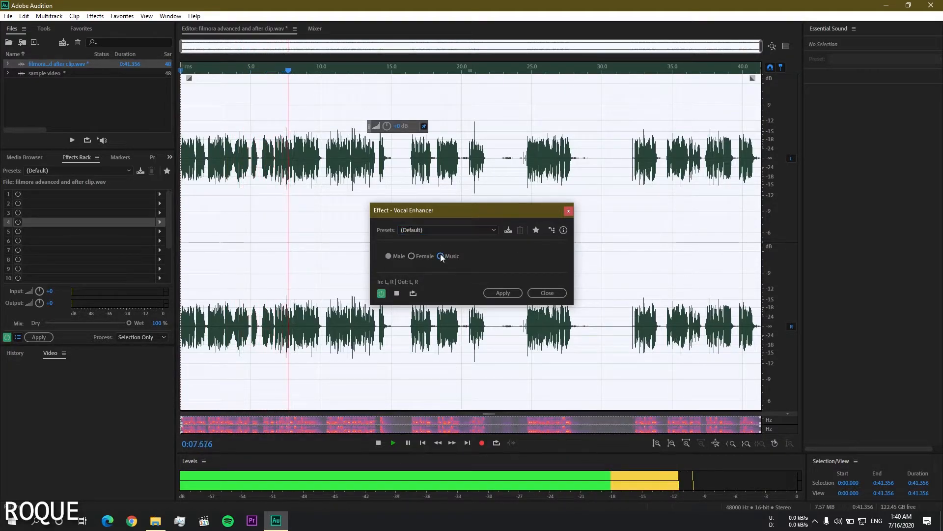
pyautogui.click(182, 70)
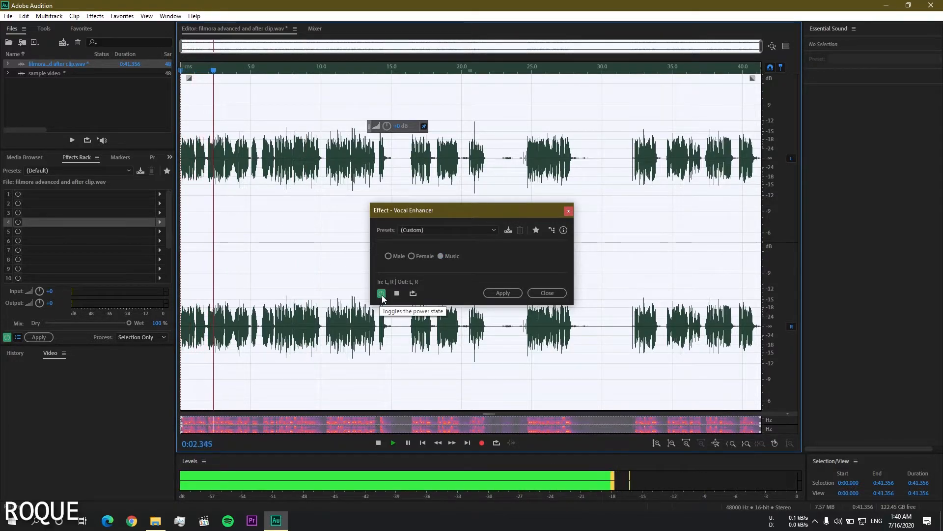
pyautogui.click(549, 294)
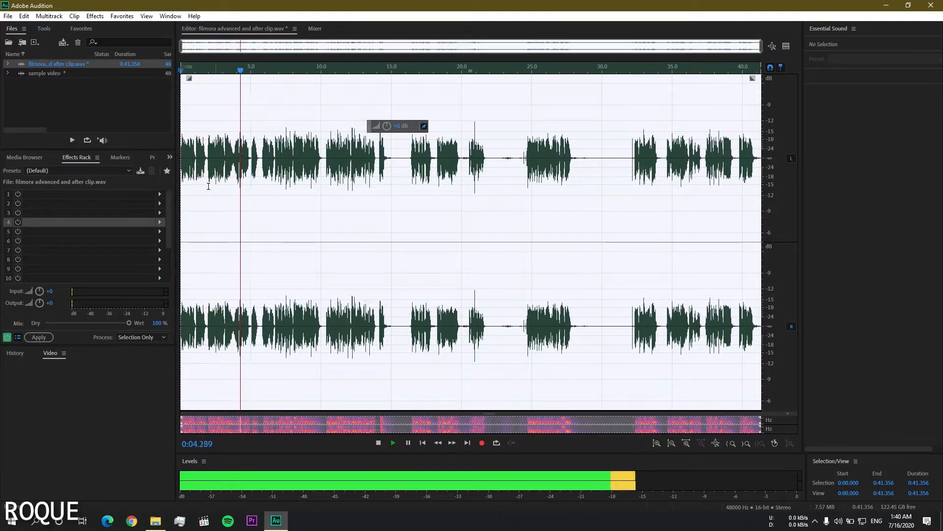
# Step: Add the Vocal Enhancer in effects rack slot 5 with the Music mode
pyautogui.click(159, 196)
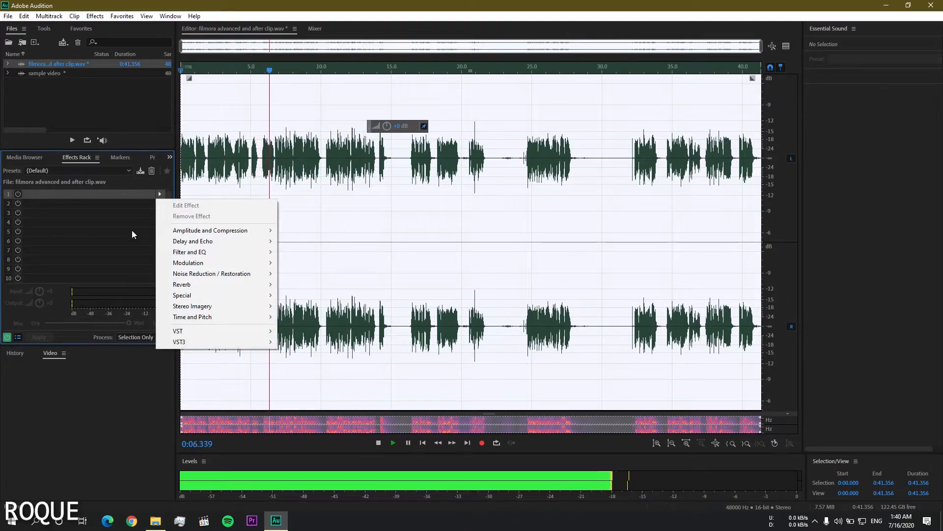
pyautogui.click(120, 230)
pyautogui.click(160, 230)
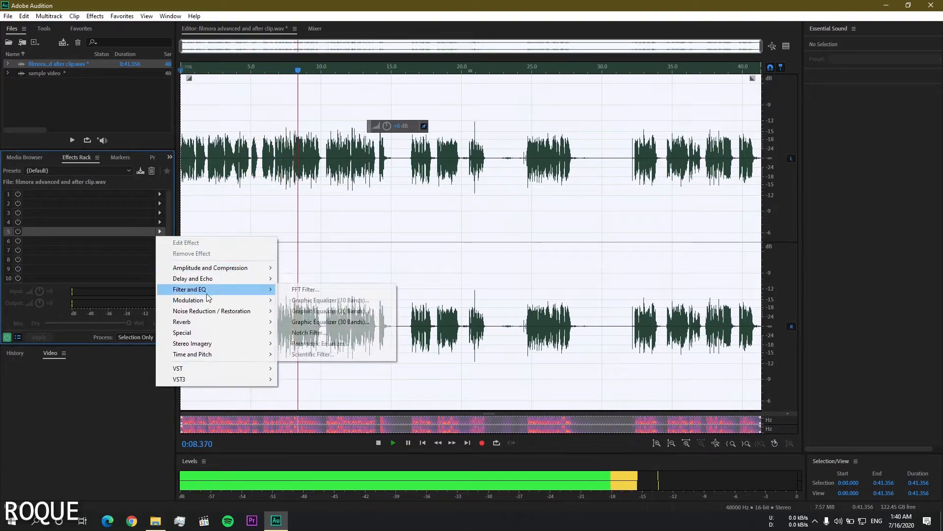
pyautogui.moveTo(217, 322)
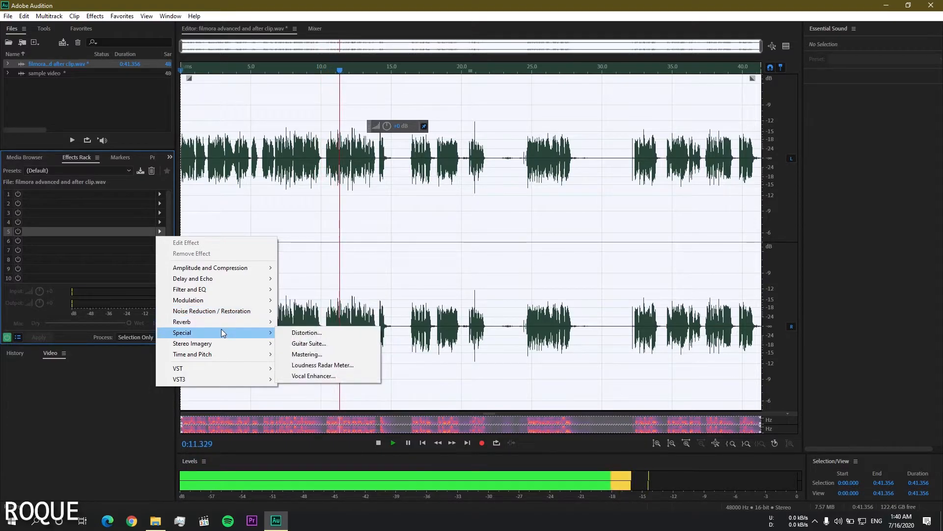
pyautogui.click(314, 375)
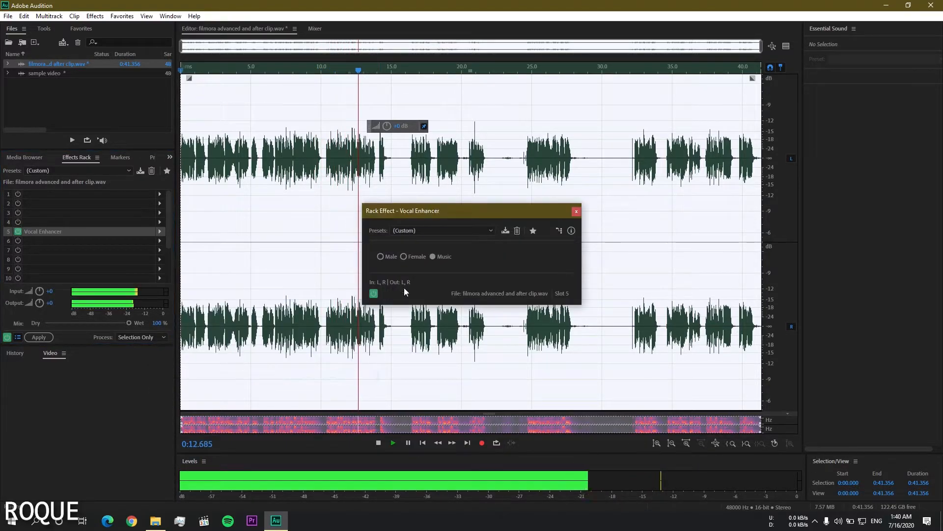
pyautogui.click(578, 214)
# Step: Try Automatic Pitch Correction in effects rack slot 6 with a lower sensitivity during playback
pyautogui.click(159, 241)
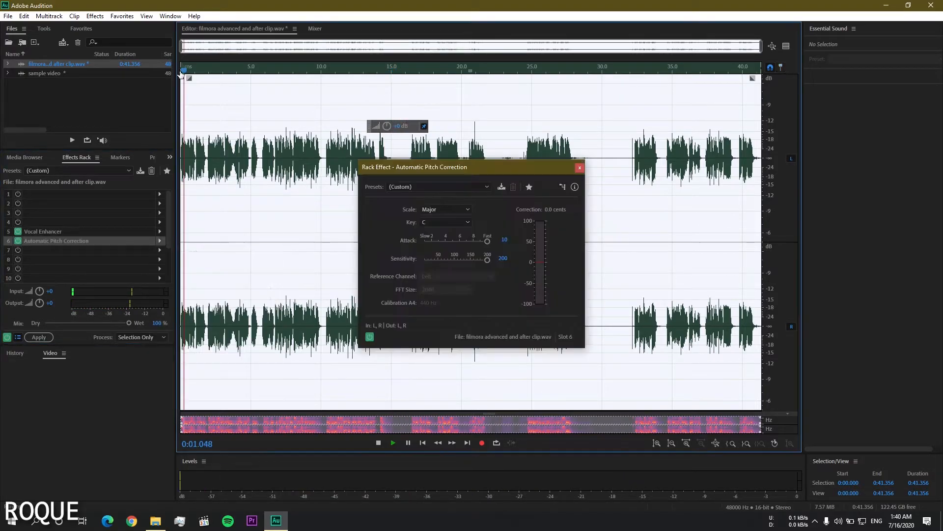
pyautogui.press('space')
pyautogui.moveTo(486, 259); pyautogui.dragTo(413, 259)
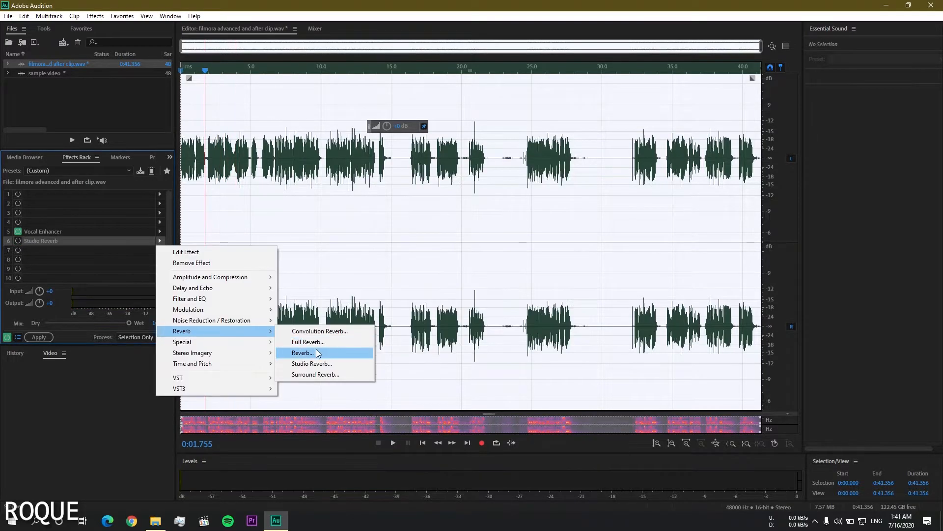
# Step: Replace the Studio Reverb in effects rack slot 6 with Reverb and load its default preset
pyautogui.click(316, 353)
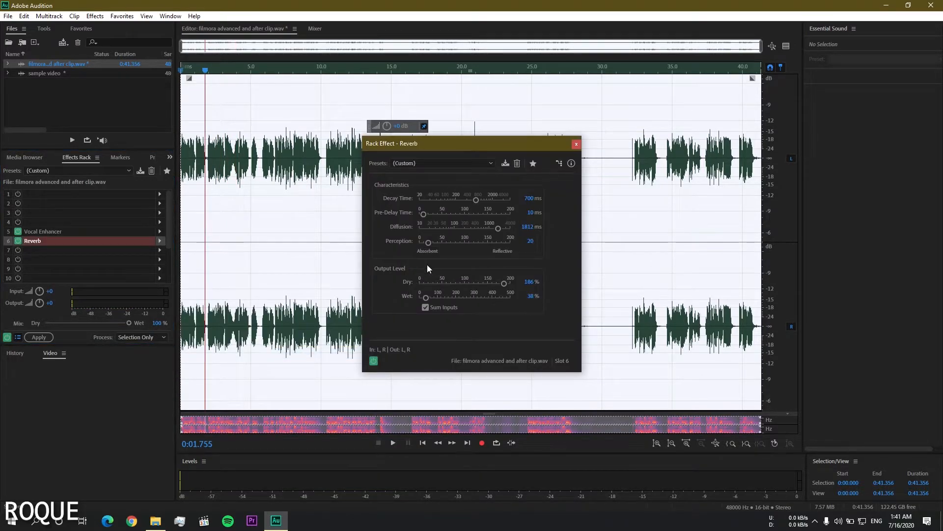
pyautogui.click(442, 163)
pyautogui.click(433, 175)
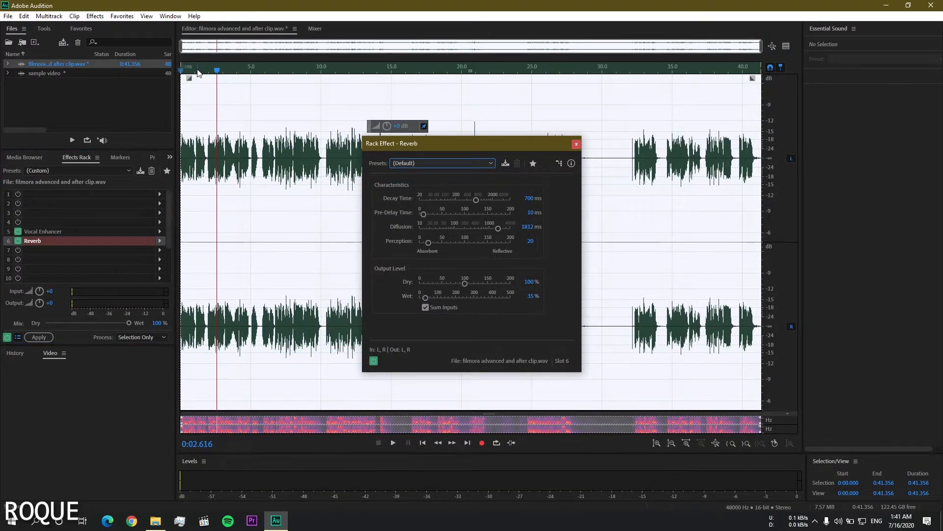
# Step: Set the reverb's dry output level to about 180% and its wet level to about 15% during playback
pyautogui.press('space')
pyautogui.moveTo(465, 283); pyautogui.dragTo(424, 284)
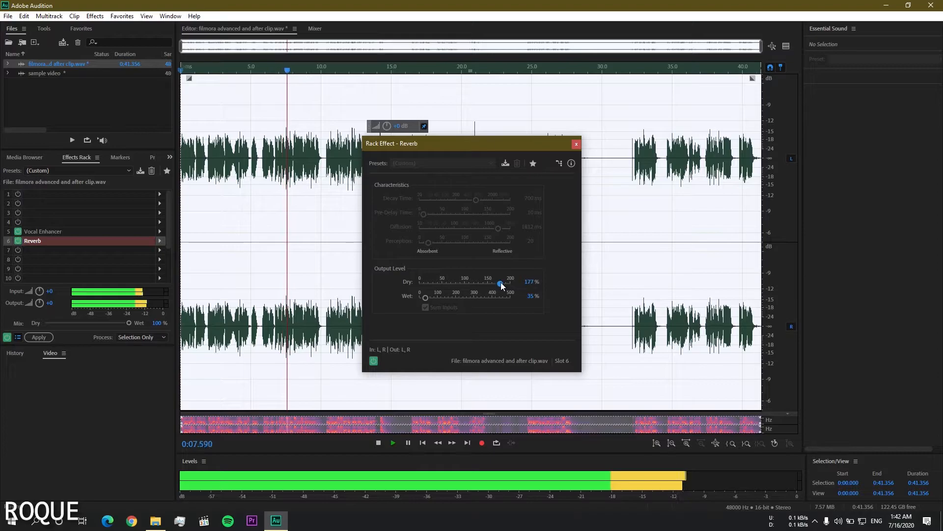
pyautogui.moveTo(512, 298); pyautogui.dragTo(498, 298)
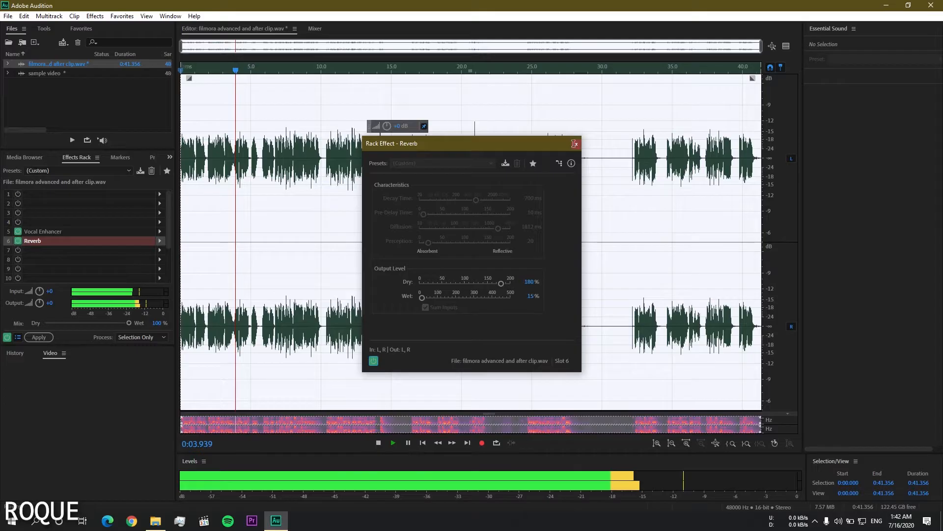
# Step: Close the reverb settings, then apply the Vocal Enhancer and Reverb rack to the recording and play it back
pyautogui.click(678, 26)
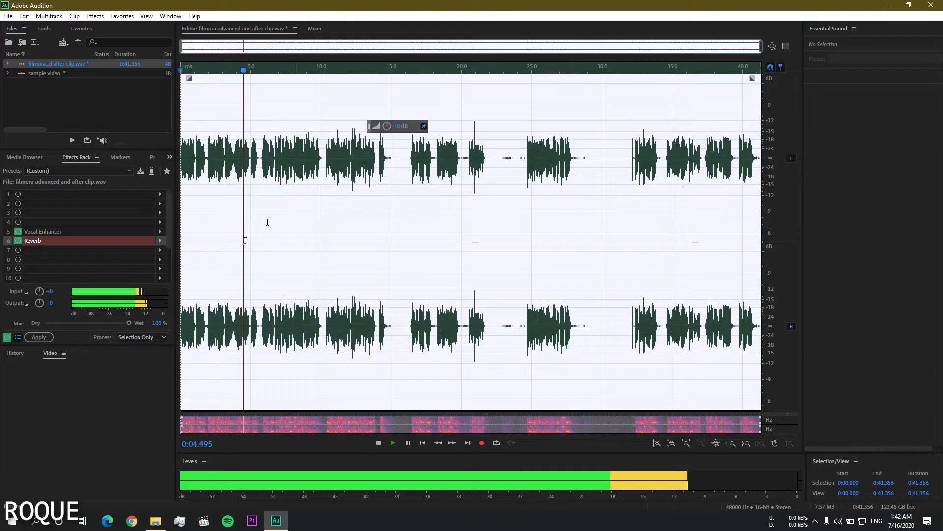
pyautogui.click(39, 337)
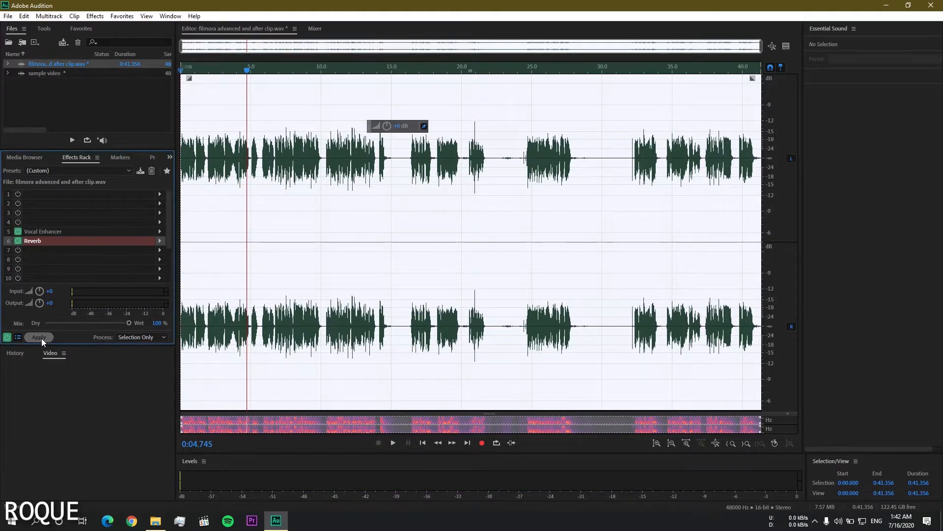
pyautogui.press('space')
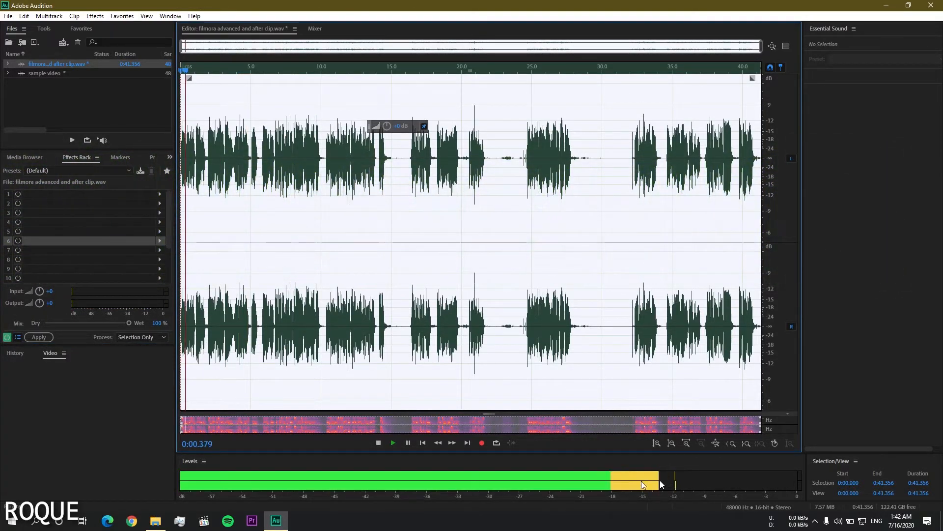
# Step: Amplify the whole recording by 3.22 dB on both channels, previewing it from the start before applying the gain
pyautogui.click(95, 16)
pyautogui.moveTo(192, 132)
pyautogui.click(254, 136)
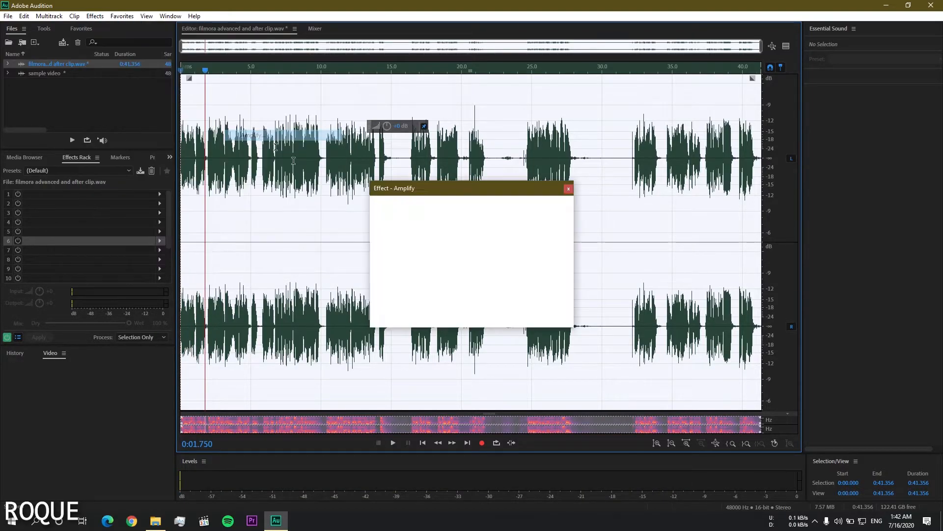
pyautogui.moveTo(204, 71); pyautogui.dragTo(170, 72)
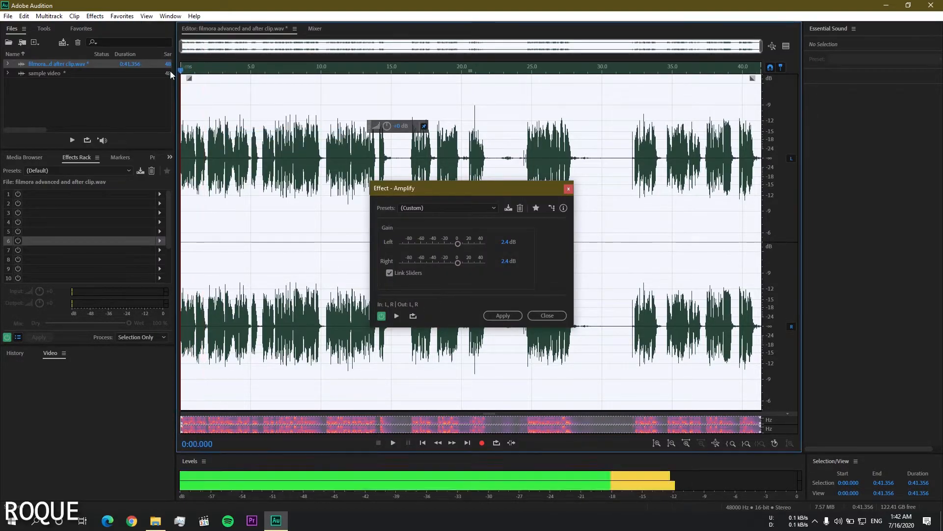
pyautogui.press('space')
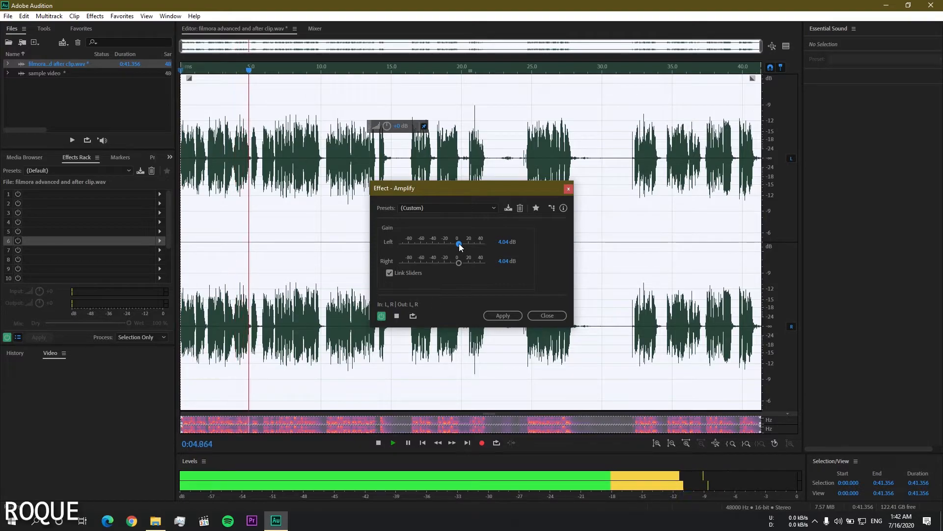
pyautogui.moveTo(460, 243); pyautogui.dragTo(460, 246)
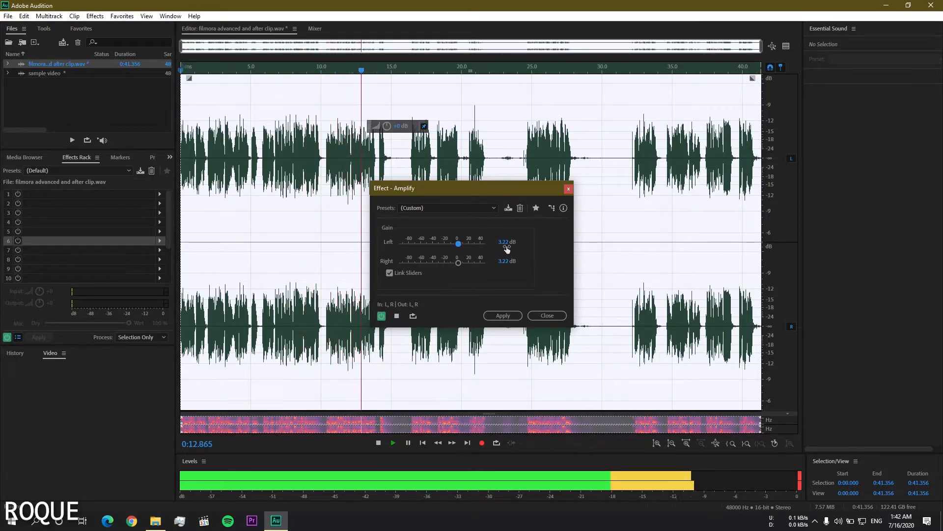
pyautogui.click(503, 315)
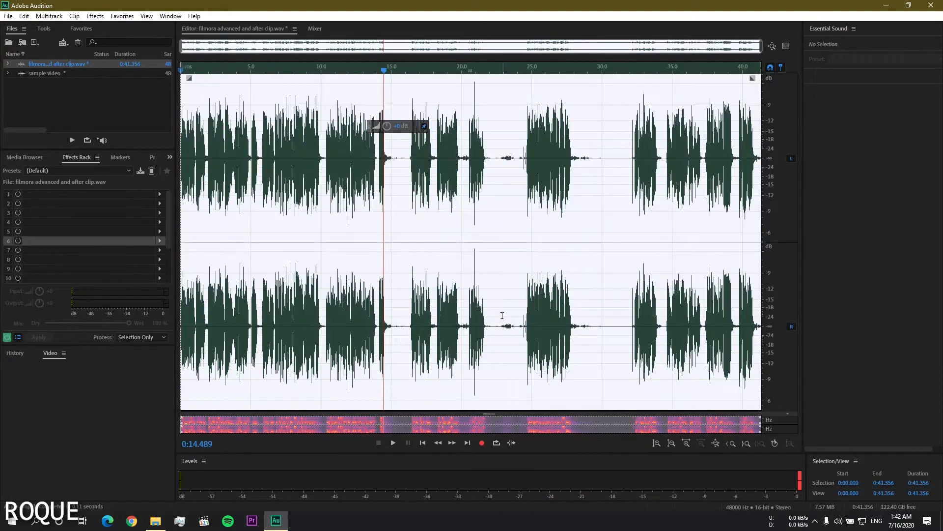
# Step: Export the recording as Wave PCM to the Documents\Audition folder under the name "filmora advanced and aedited ytwav"
pyautogui.click(4, 17)
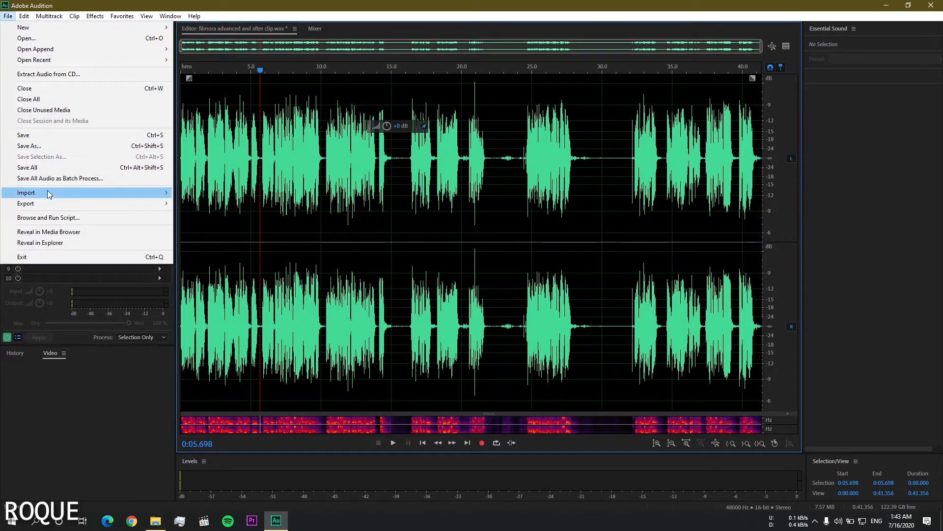
pyautogui.moveTo(66, 205)
pyautogui.click(210, 207)
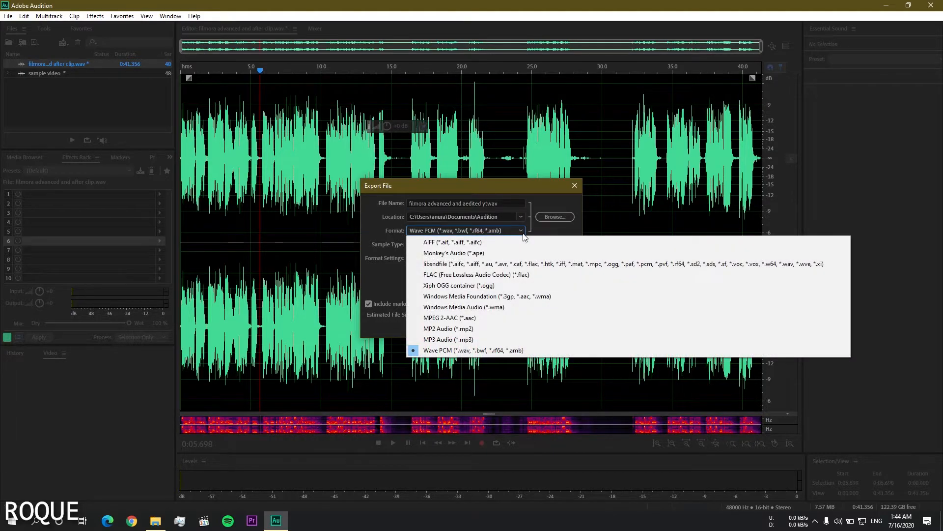
pyautogui.click(452, 350)
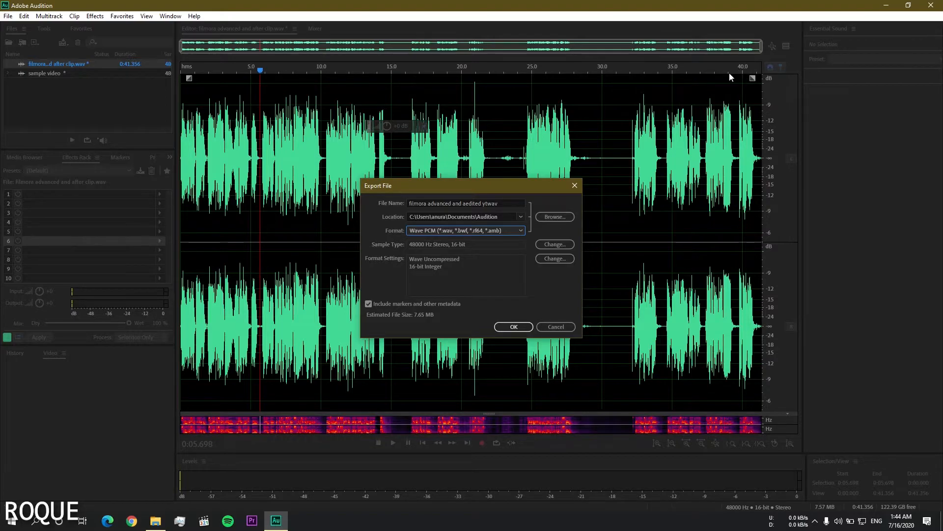
pyautogui.click(515, 325)
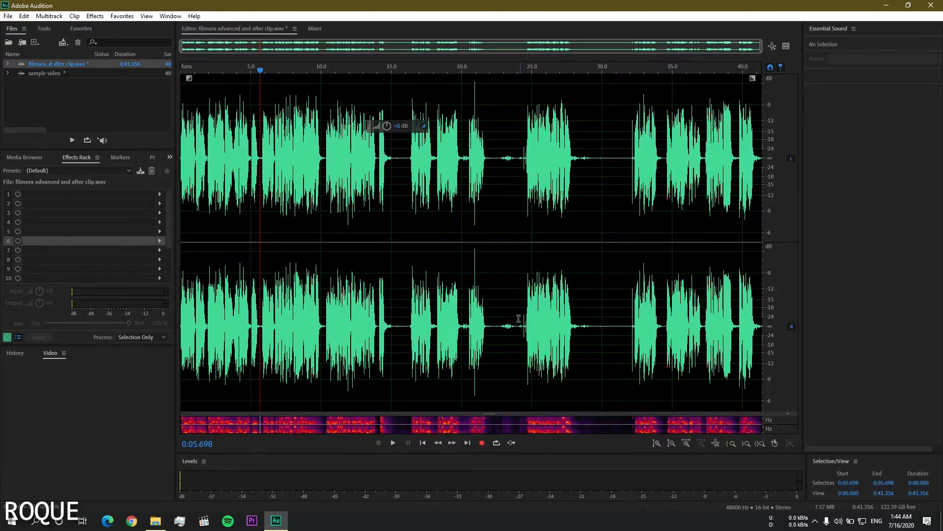
# Step: Switch to File Explorer and copy the exported "filmora advanced and aedited ytwav.wav" from Documents\Audition into the Music folder
pyautogui.click(155, 521)
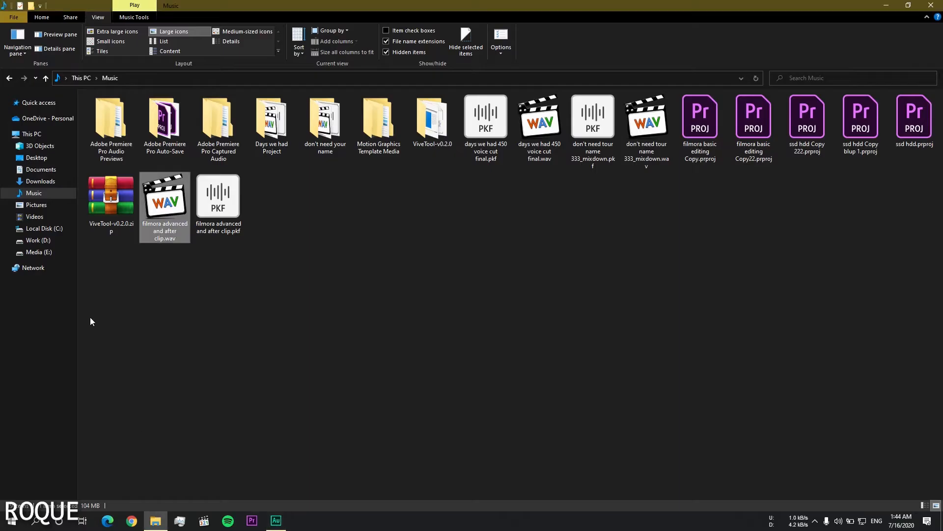
pyautogui.click(40, 181)
pyautogui.click(39, 169)
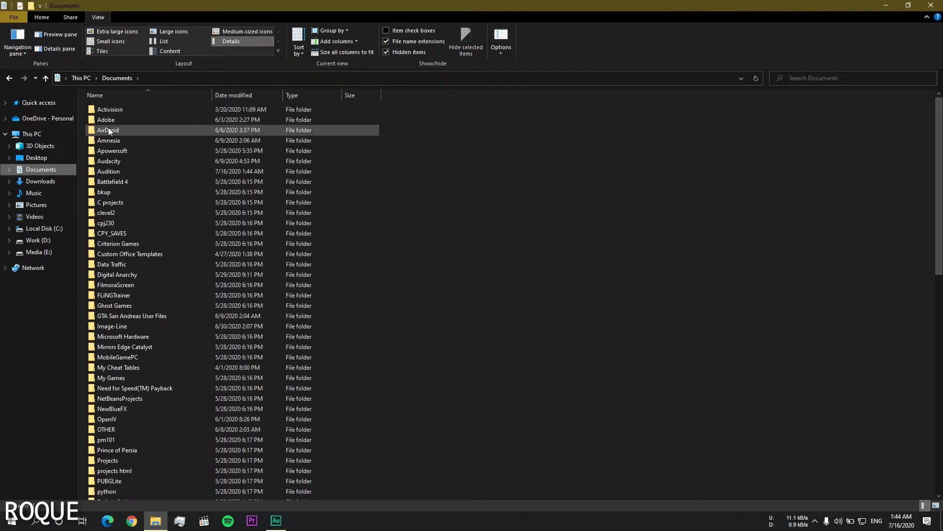
pyautogui.doubleClick(131, 174)
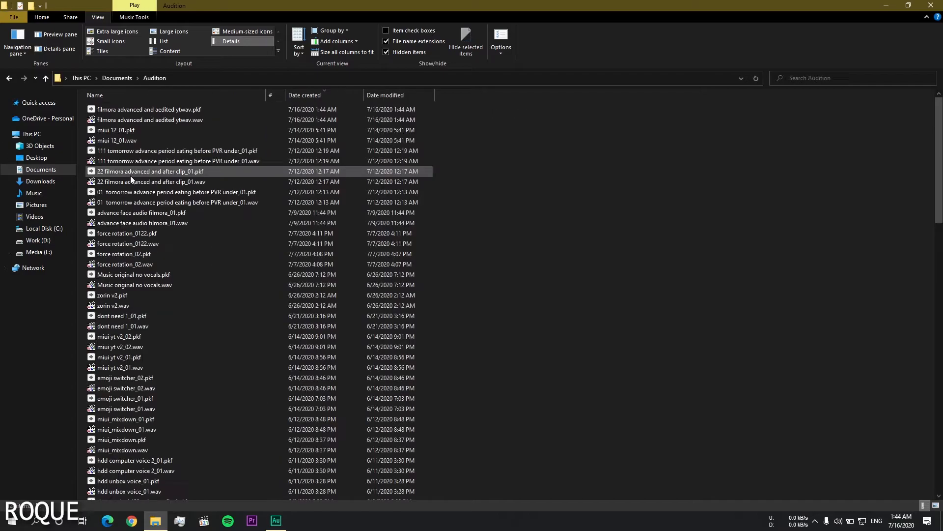
pyautogui.click(163, 122)
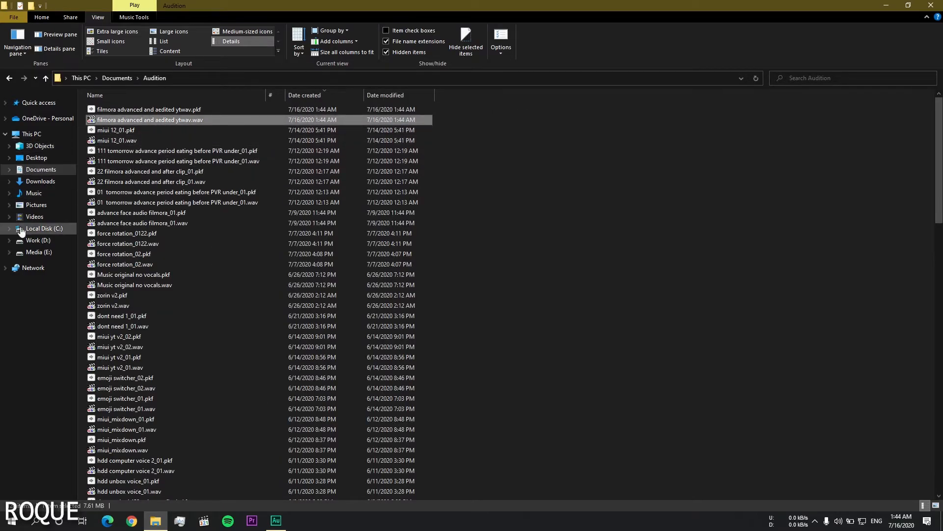
pyautogui.click(35, 193)
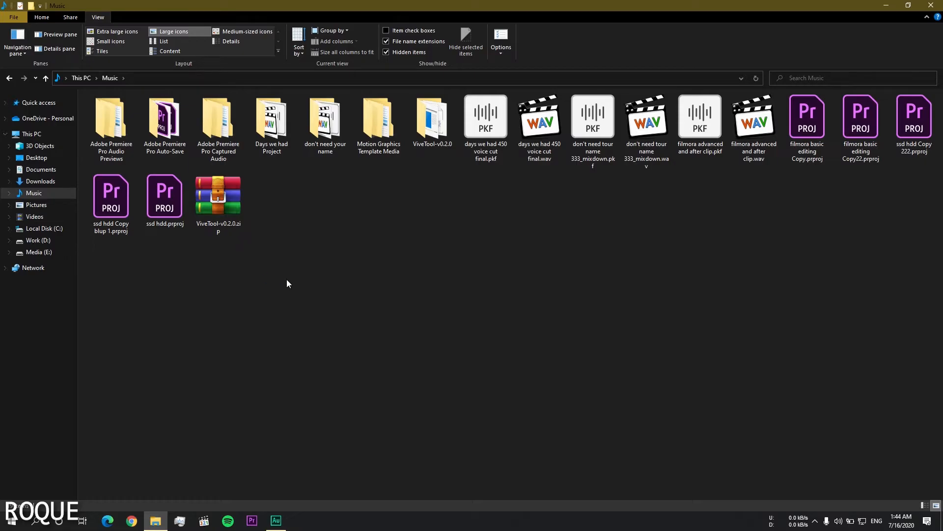
pyautogui.hotkey('ctrl', 'v')
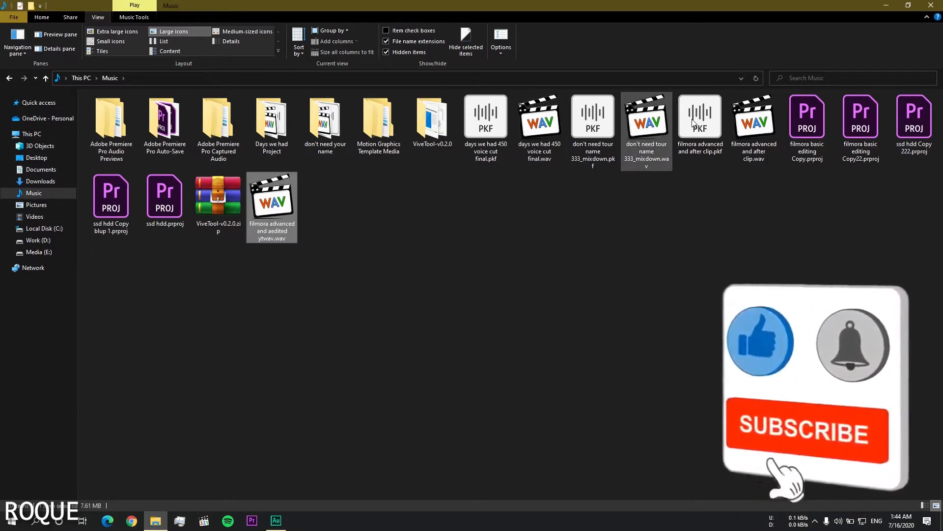
# Step: Play not edited.wav and Edited.wav one after the other in the media player to compare how they sound
pyautogui.click(750, 125)
pyautogui.click(275, 208)
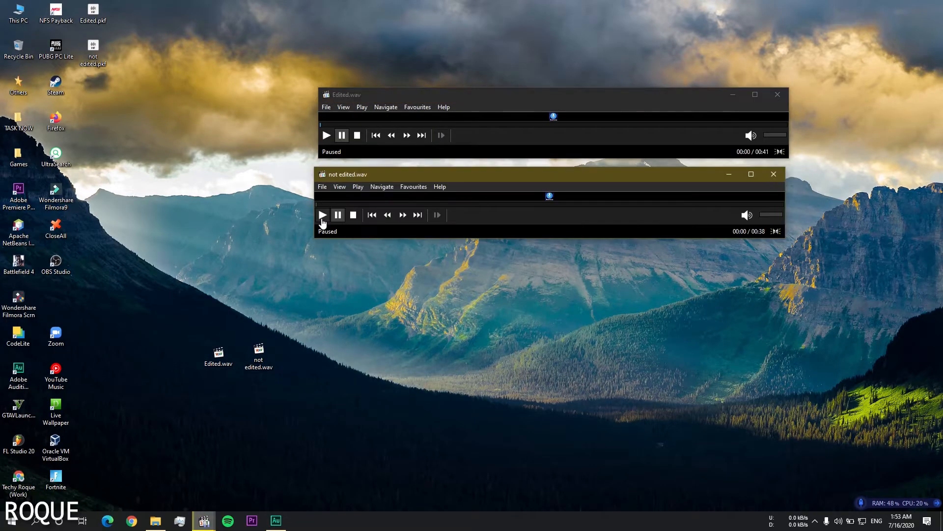
pyautogui.click(322, 216)
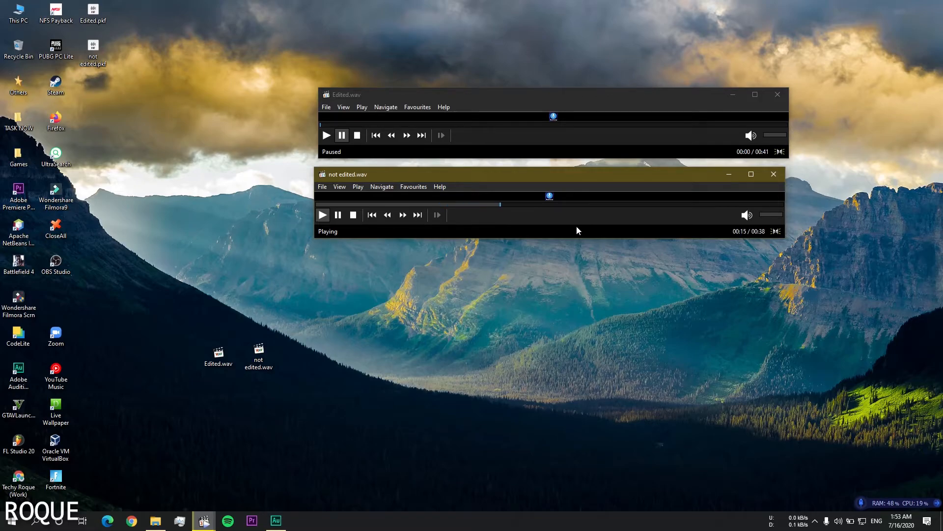
pyautogui.click(337, 216)
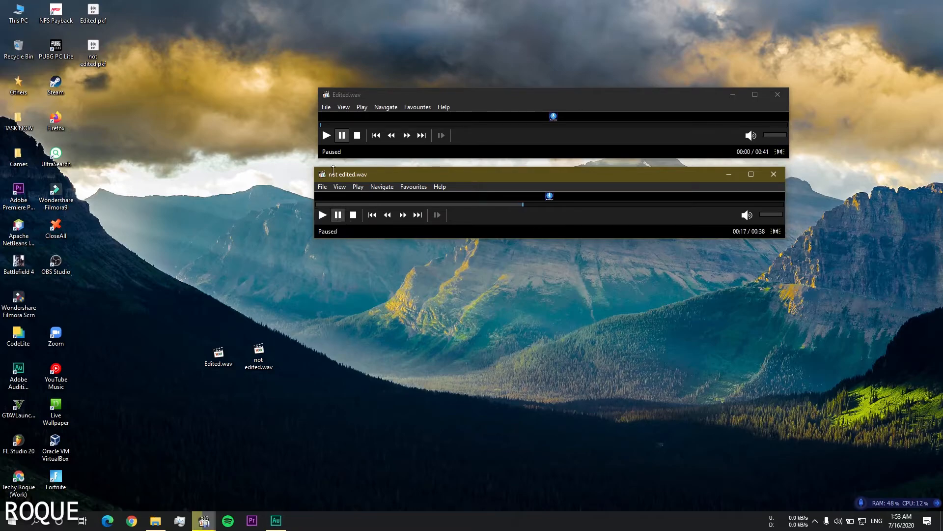
pyautogui.click(326, 136)
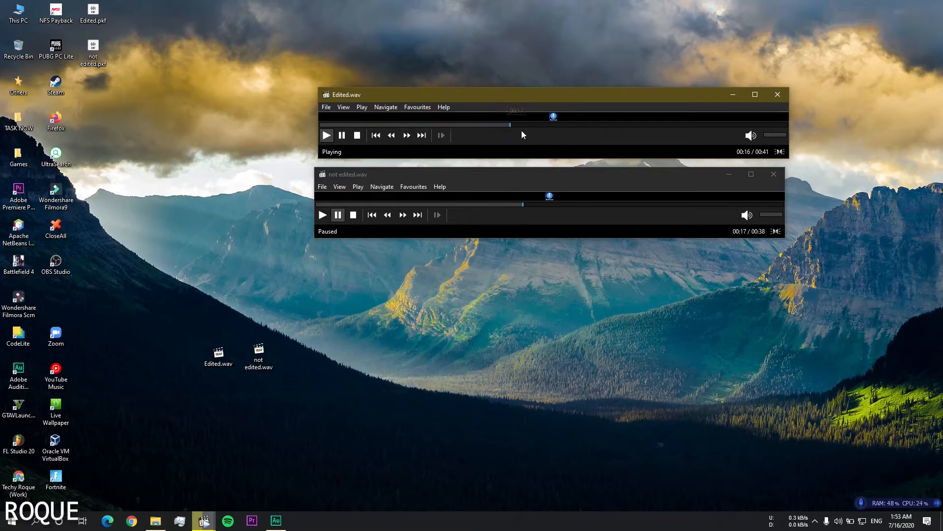
pyautogui.click(342, 135)
pyautogui.click(322, 215)
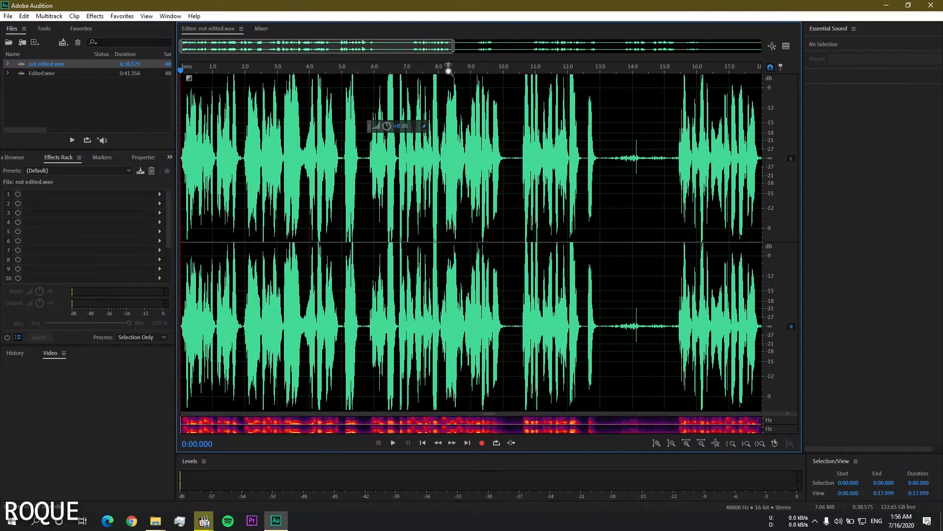
# Step: Play not edited.wav in Adobe Audition while examining the noise in its quiet passages, and play Edited.wav for comparison
pyautogui.press('space')
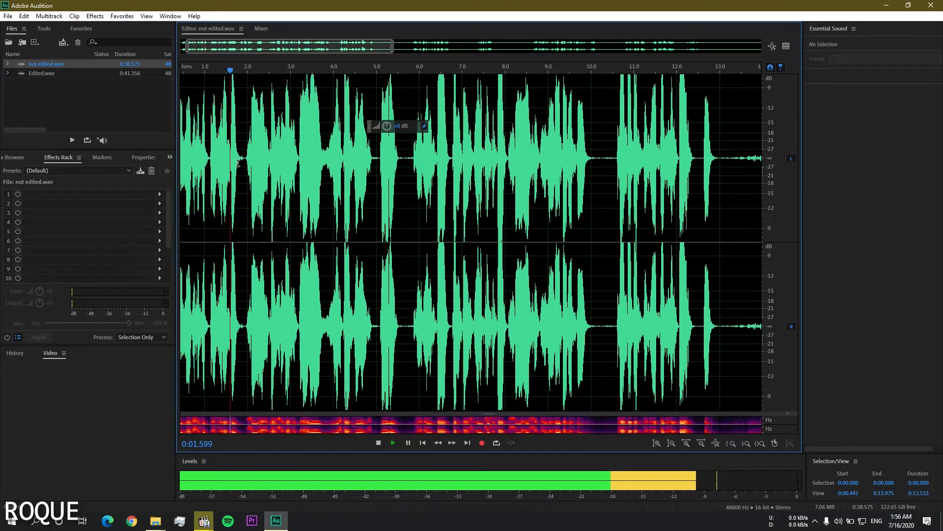
pyautogui.scroll(2, 295, 157)
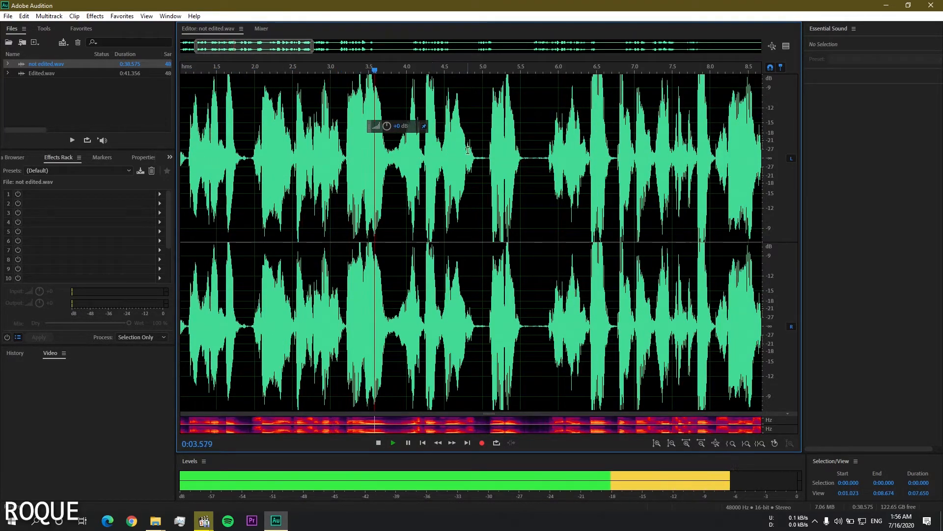
pyautogui.moveTo(258, 49); pyautogui.dragTo(317, 49)
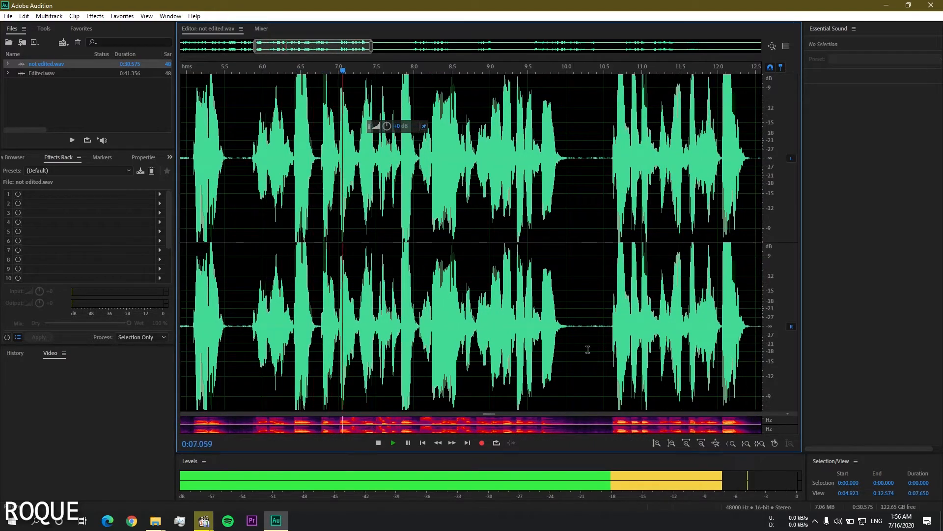
pyautogui.click(657, 443)
pyautogui.click(657, 443)
pyautogui.moveTo(313, 45); pyautogui.dragTo(370, 50)
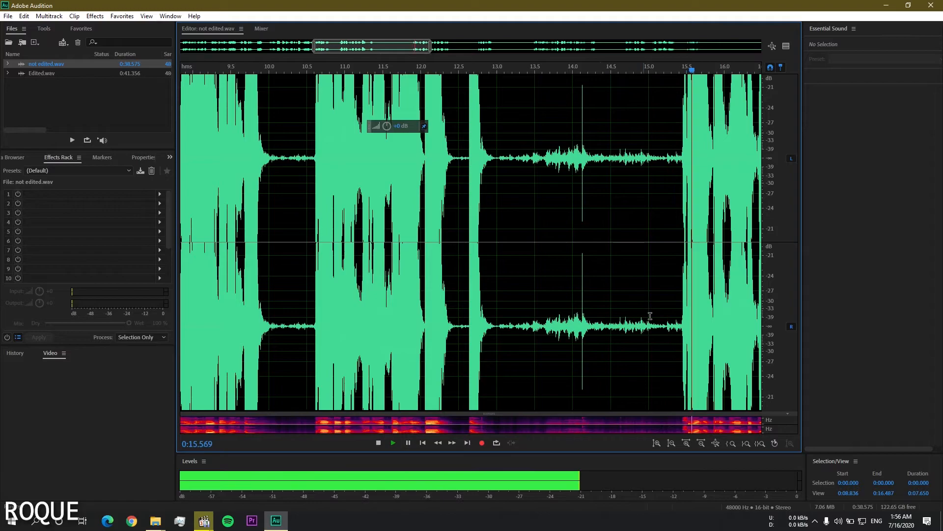
pyautogui.press('space')
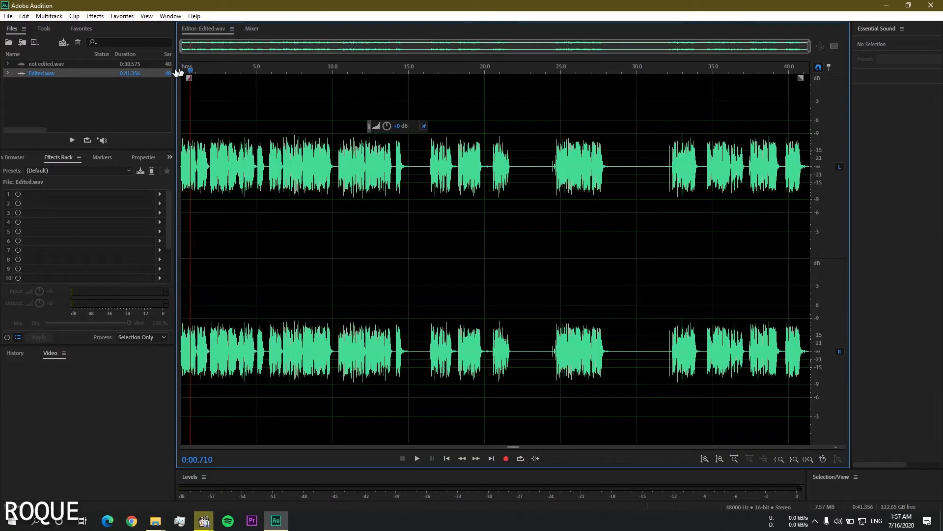
pyautogui.press('space')
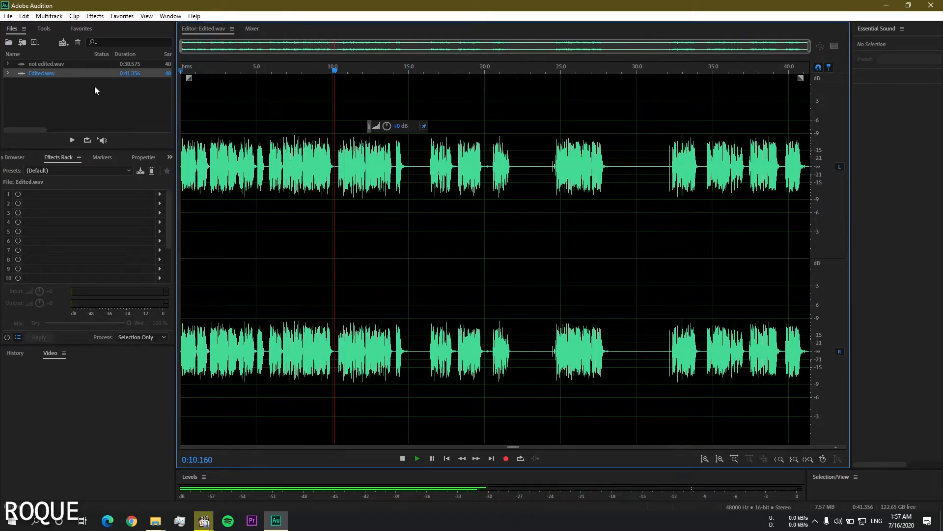
# Step: Stop playback and create a new multitrack session with the default 48000 Hz sample rate, 32-bit float depth and stereo master
pyautogui.click(56, 89)
pyautogui.click(48, 19)
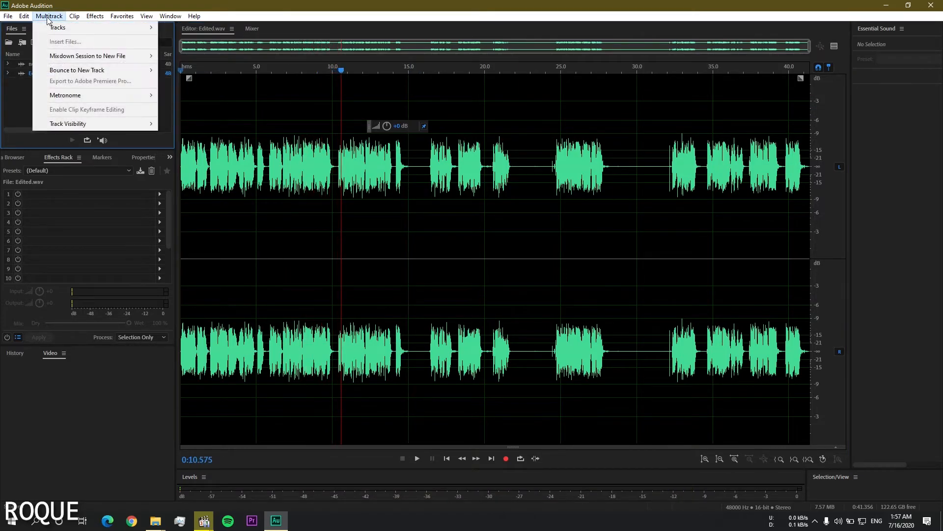
pyautogui.moveTo(50, 28)
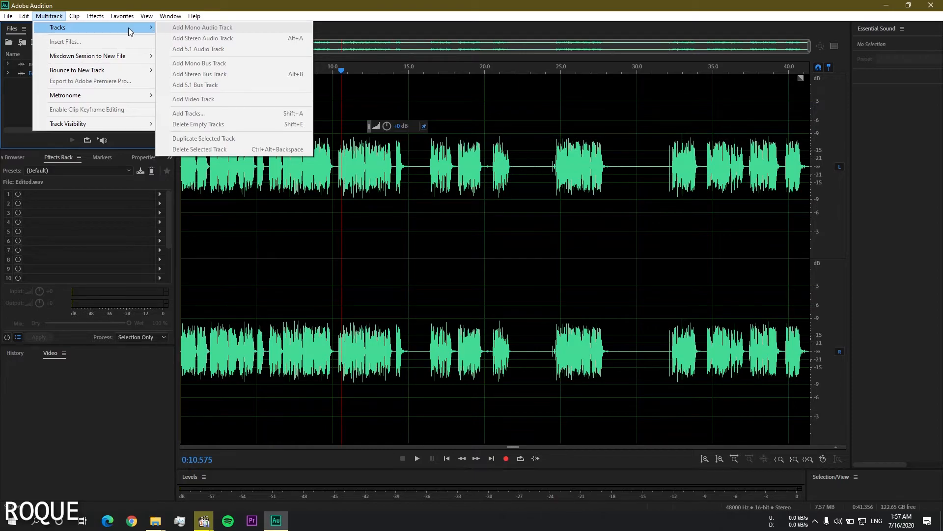
pyautogui.click(8, 15)
pyautogui.moveTo(48, 31)
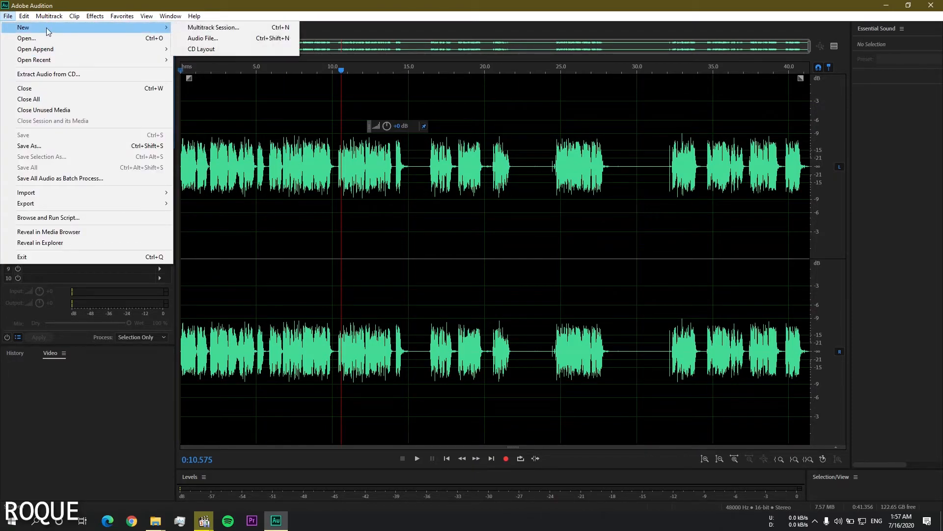
pyautogui.click(213, 27)
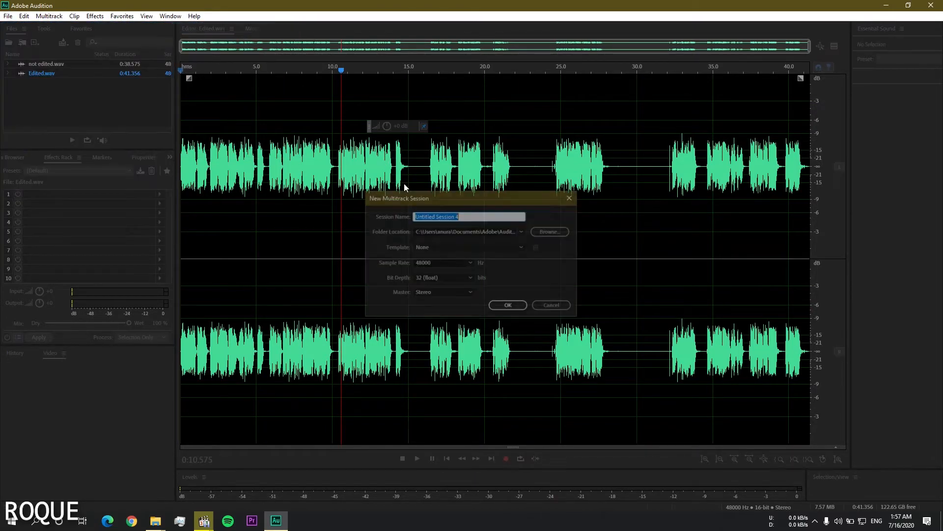
pyautogui.click(509, 306)
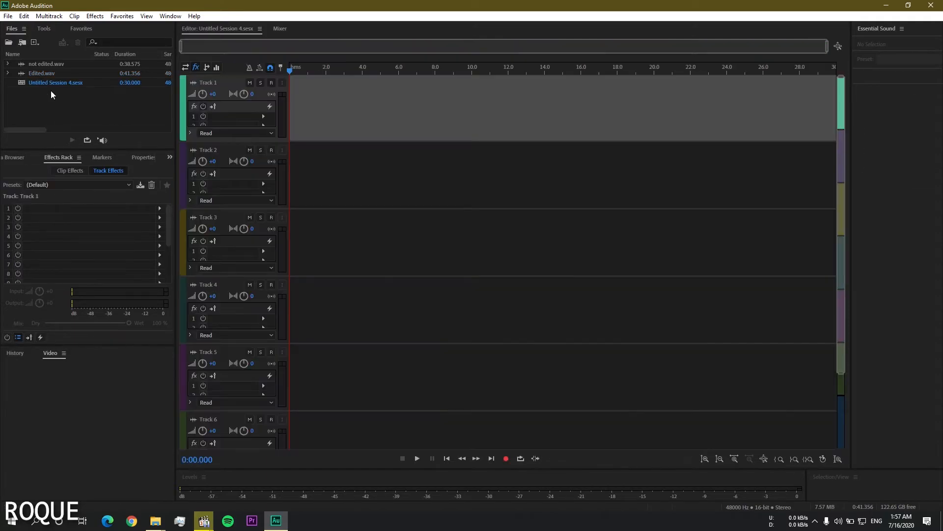
# Step: Place not edited.wav on Track 1 and Edited.wav on Track 2 at the session start, and enlarge both tracks
pyautogui.click(31, 68)
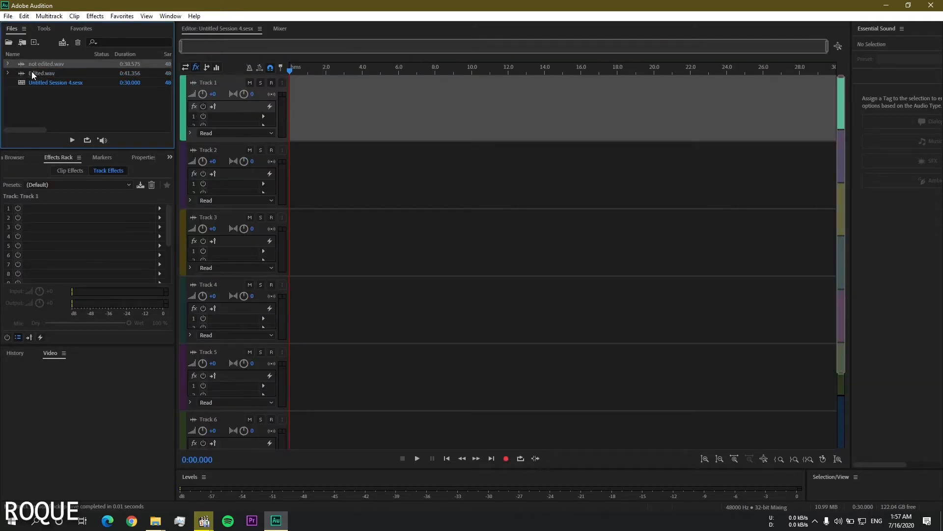
pyautogui.moveTo(41, 73); pyautogui.dragTo(295, 104)
pyautogui.moveTo(42, 74); pyautogui.dragTo(295, 192)
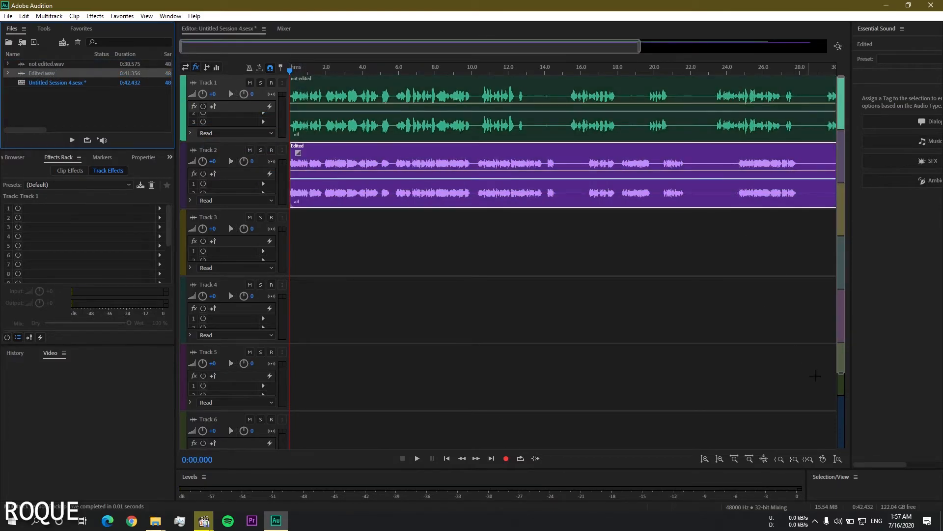
pyautogui.moveTo(841, 375); pyautogui.dragTo(855, 184)
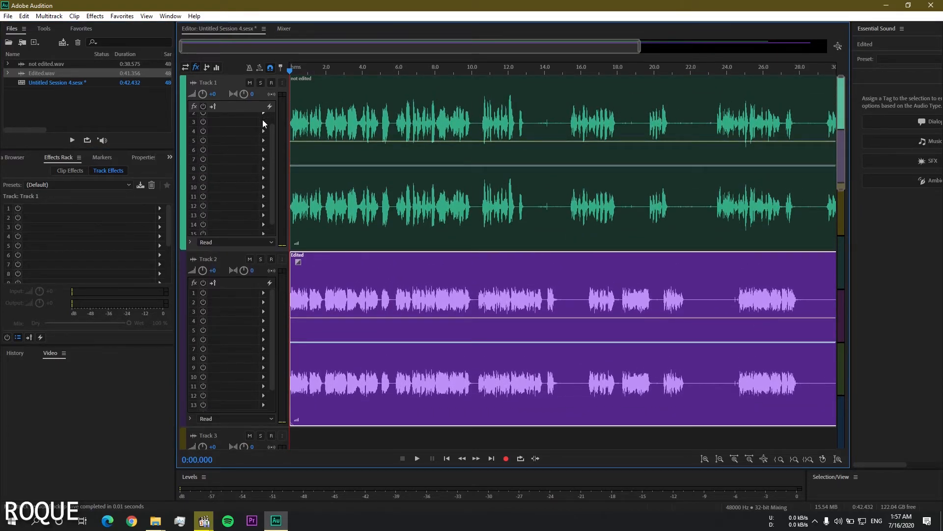
pyautogui.scroll(-5, 267, 163)
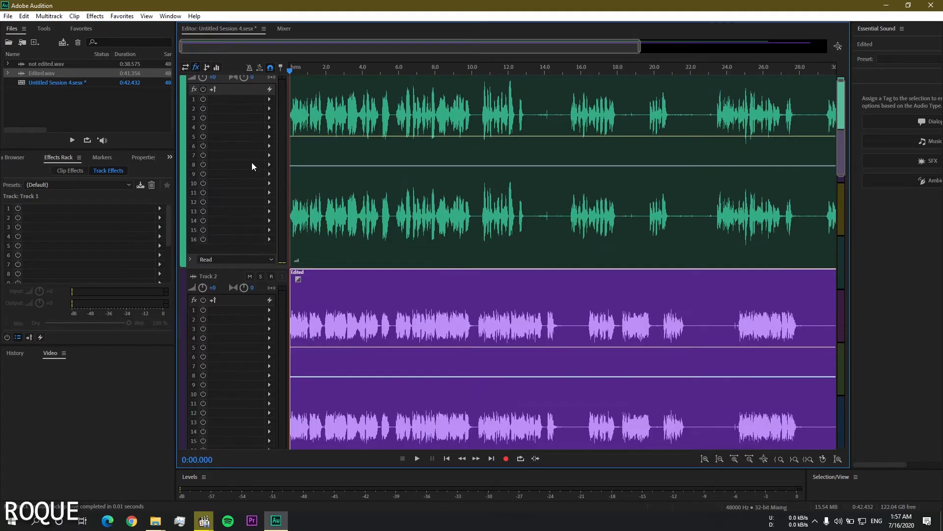
# Step: Select the not edited clip on Track 1 and play the start of both tracks together in short bursts
pyautogui.click(236, 111)
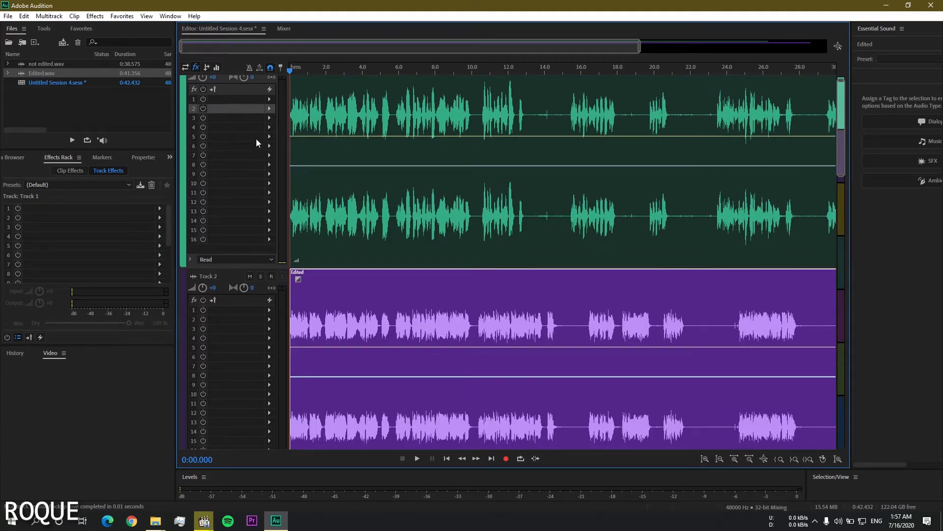
pyautogui.click(329, 108)
pyautogui.press('space')
pyautogui.press('space')
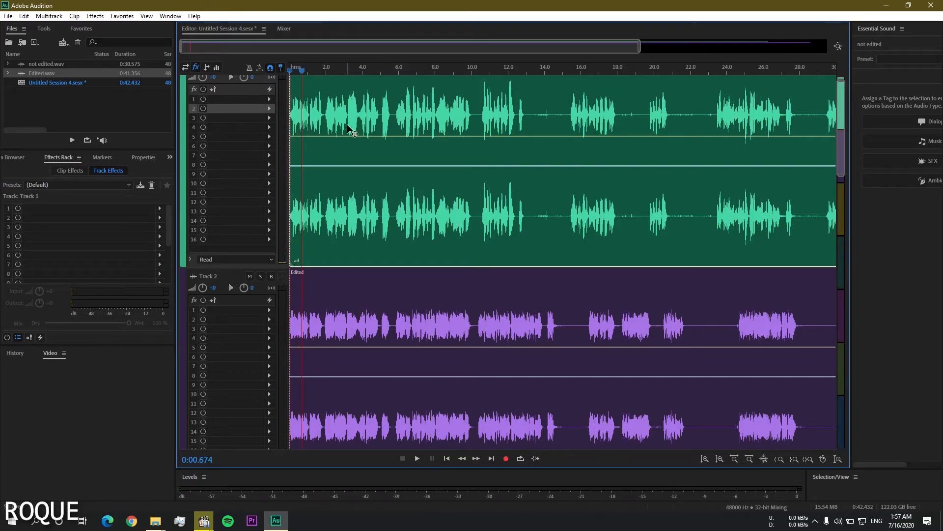
pyautogui.press('space')
pyautogui.press('space')
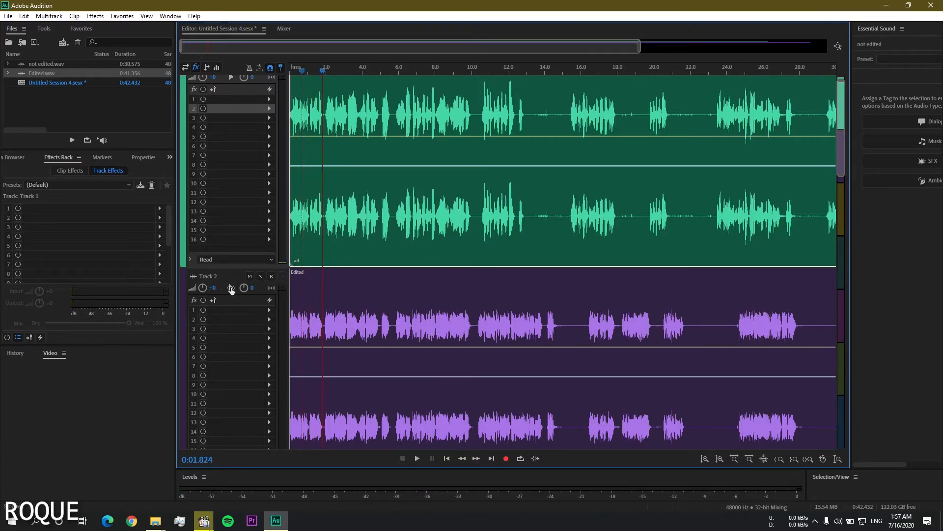
# Step: Mute Track 2 and play the session to hear only the unedited recording on Track 1, stopping after about 7 seconds
pyautogui.click(251, 277)
pyautogui.press('space')
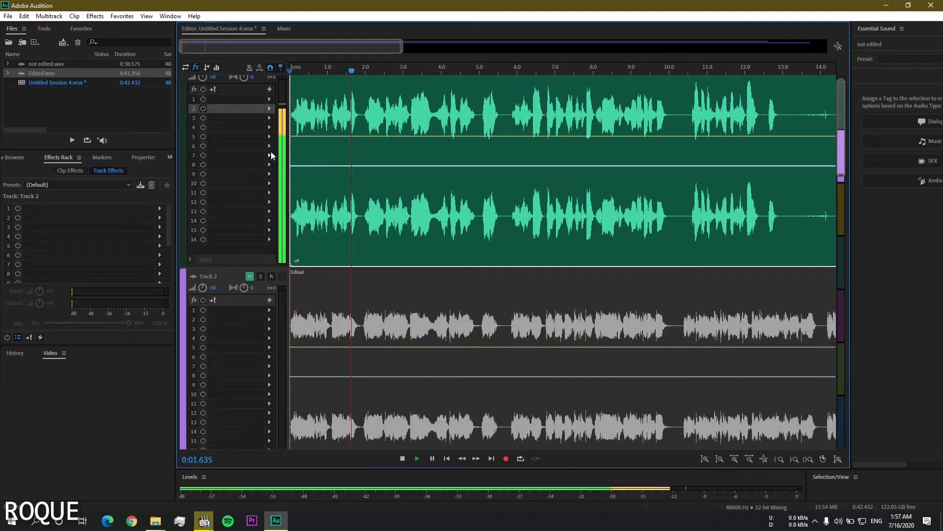
pyautogui.scroll(1, 337, 155)
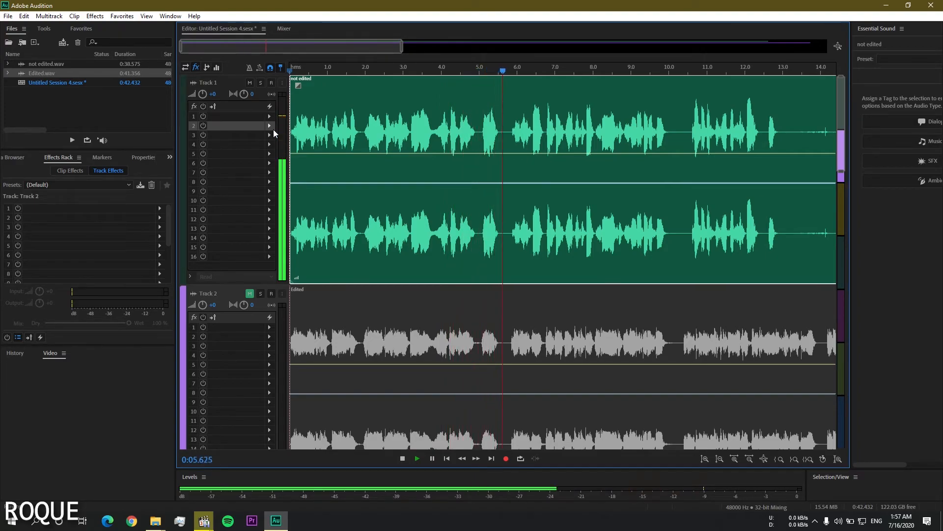
pyautogui.press('space')
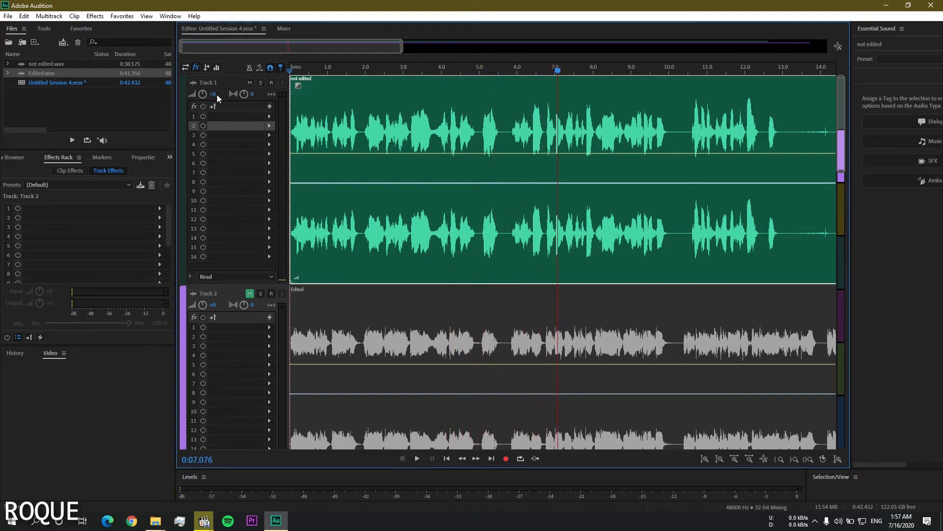
# Step: Unmute Track 2, return the playhead to the session start, and mute Track 1 to play only the edited recording
pyautogui.click(251, 294)
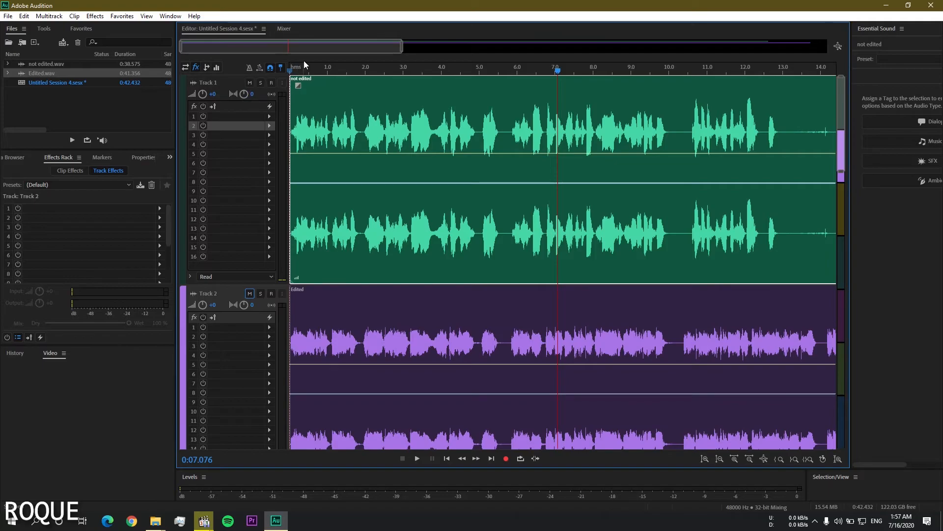
pyautogui.moveTo(298, 74); pyautogui.dragTo(290, 74)
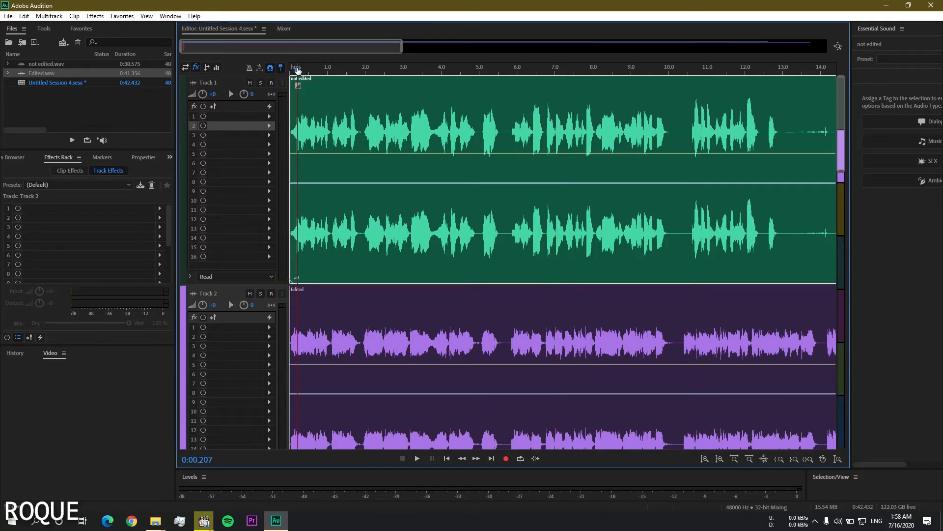
pyautogui.click(250, 82)
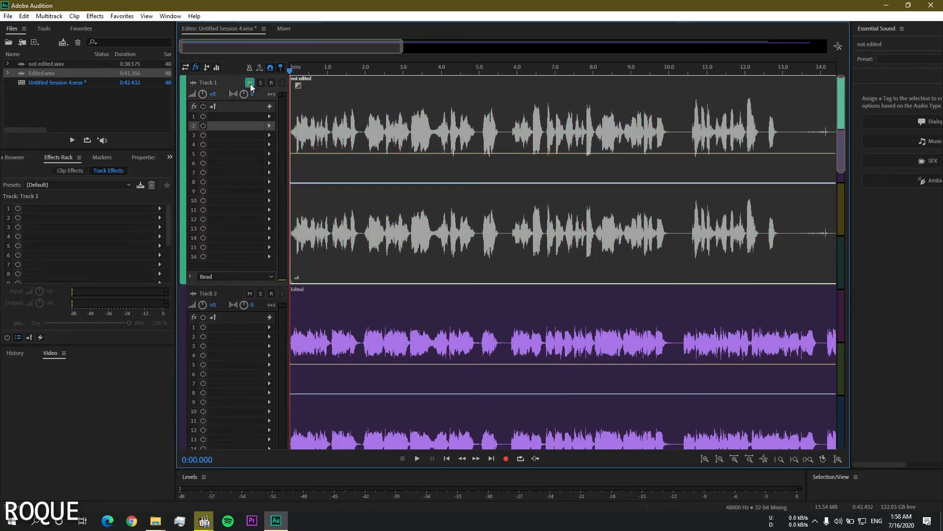
pyautogui.press('space')
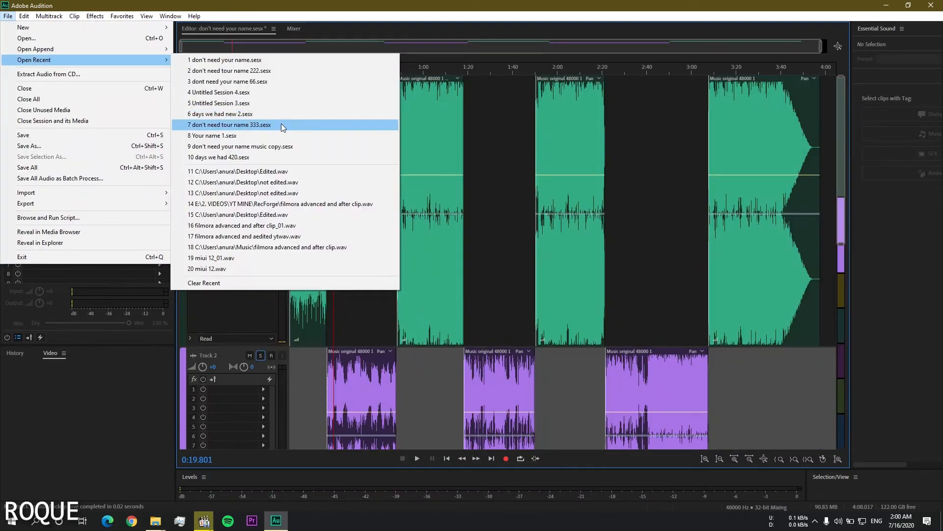
# Step: Open the recent session don't need tour name 333.sesx, and lower the cover video's volume to 65% in the media player
pyautogui.click(283, 126)
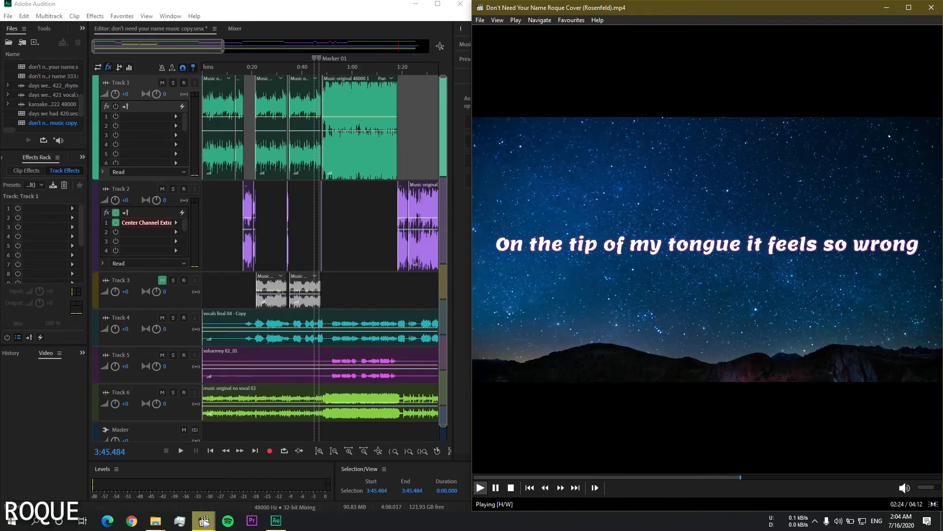
pyautogui.press('Down')
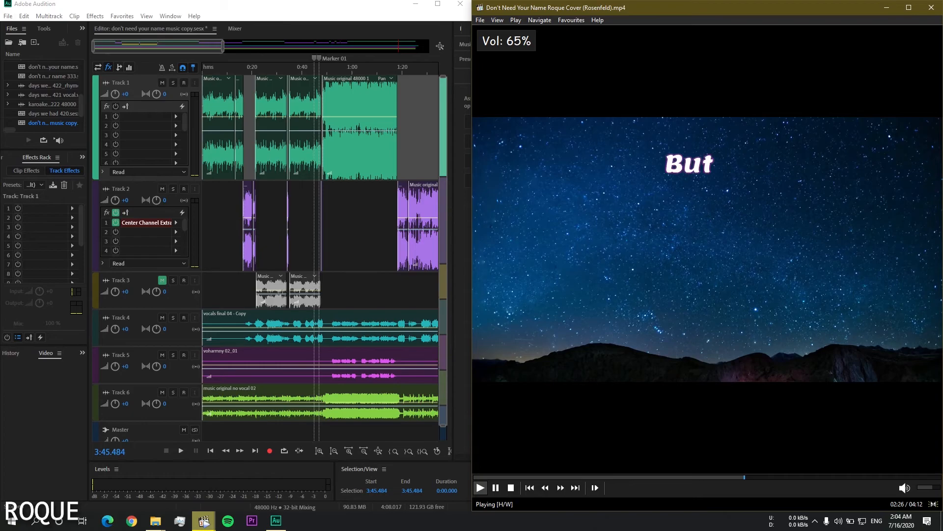